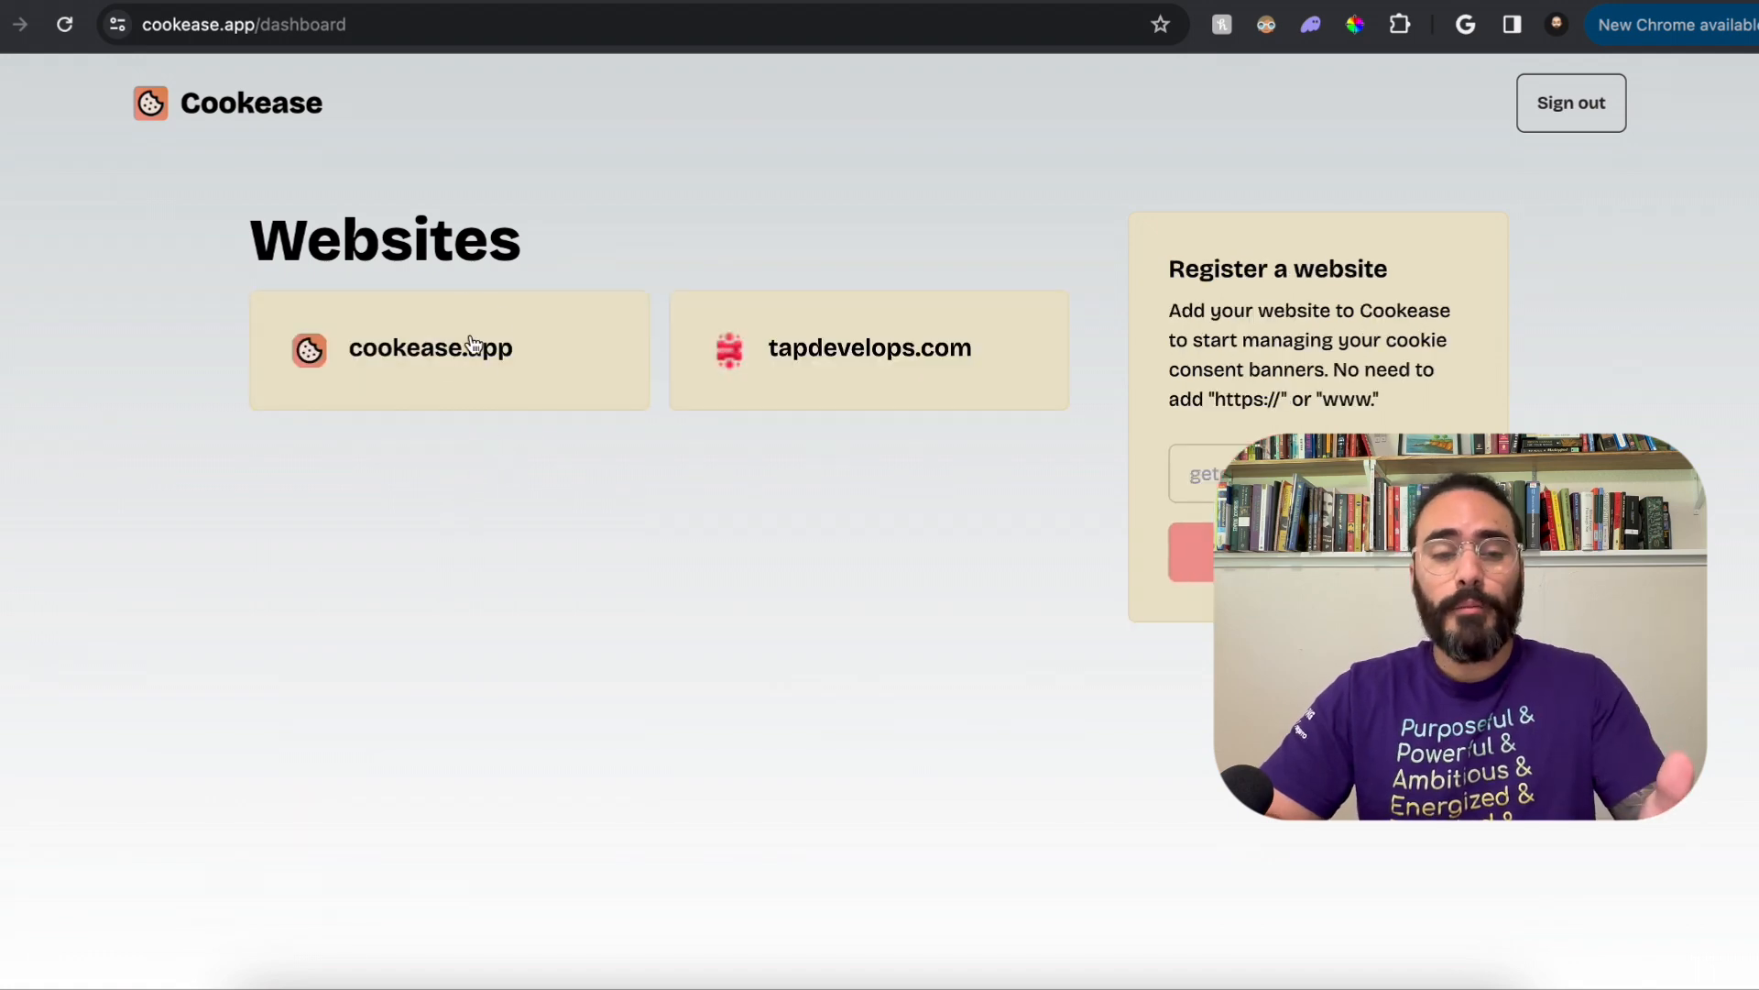
# Step: Look at the cookease.app banner settings and browse the lotus club home page down to its courses
pyautogui.click(473, 343)
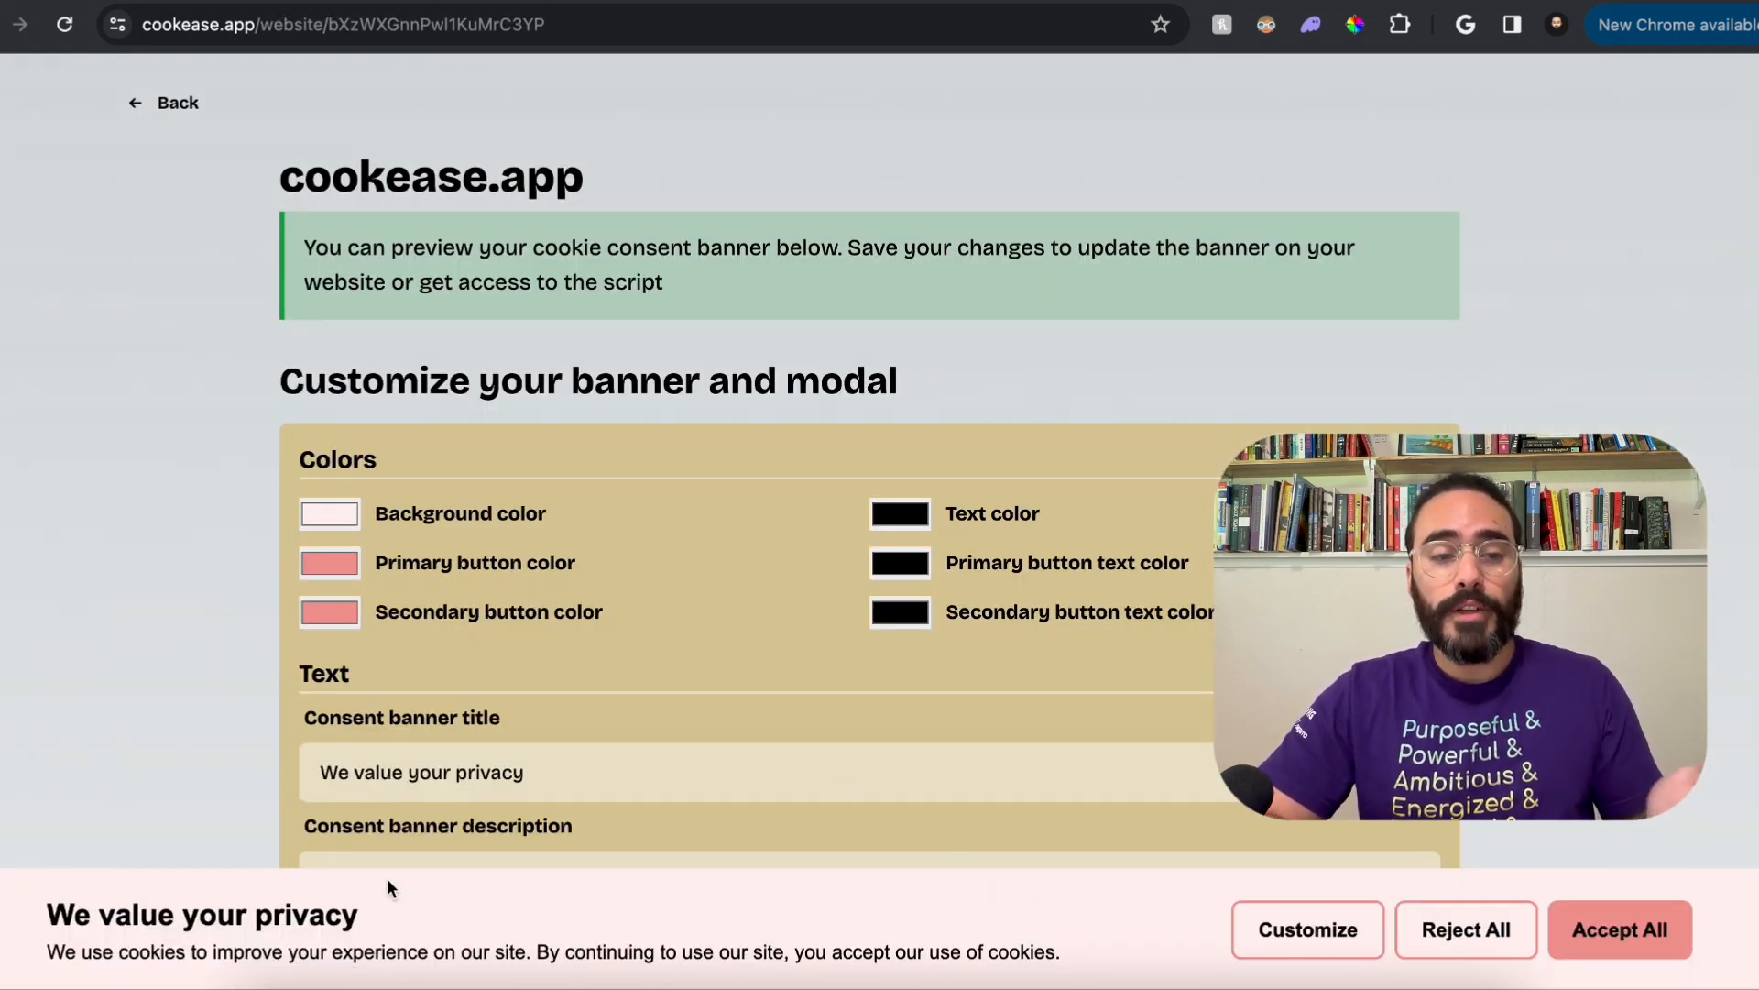
pyautogui.click(165, 103)
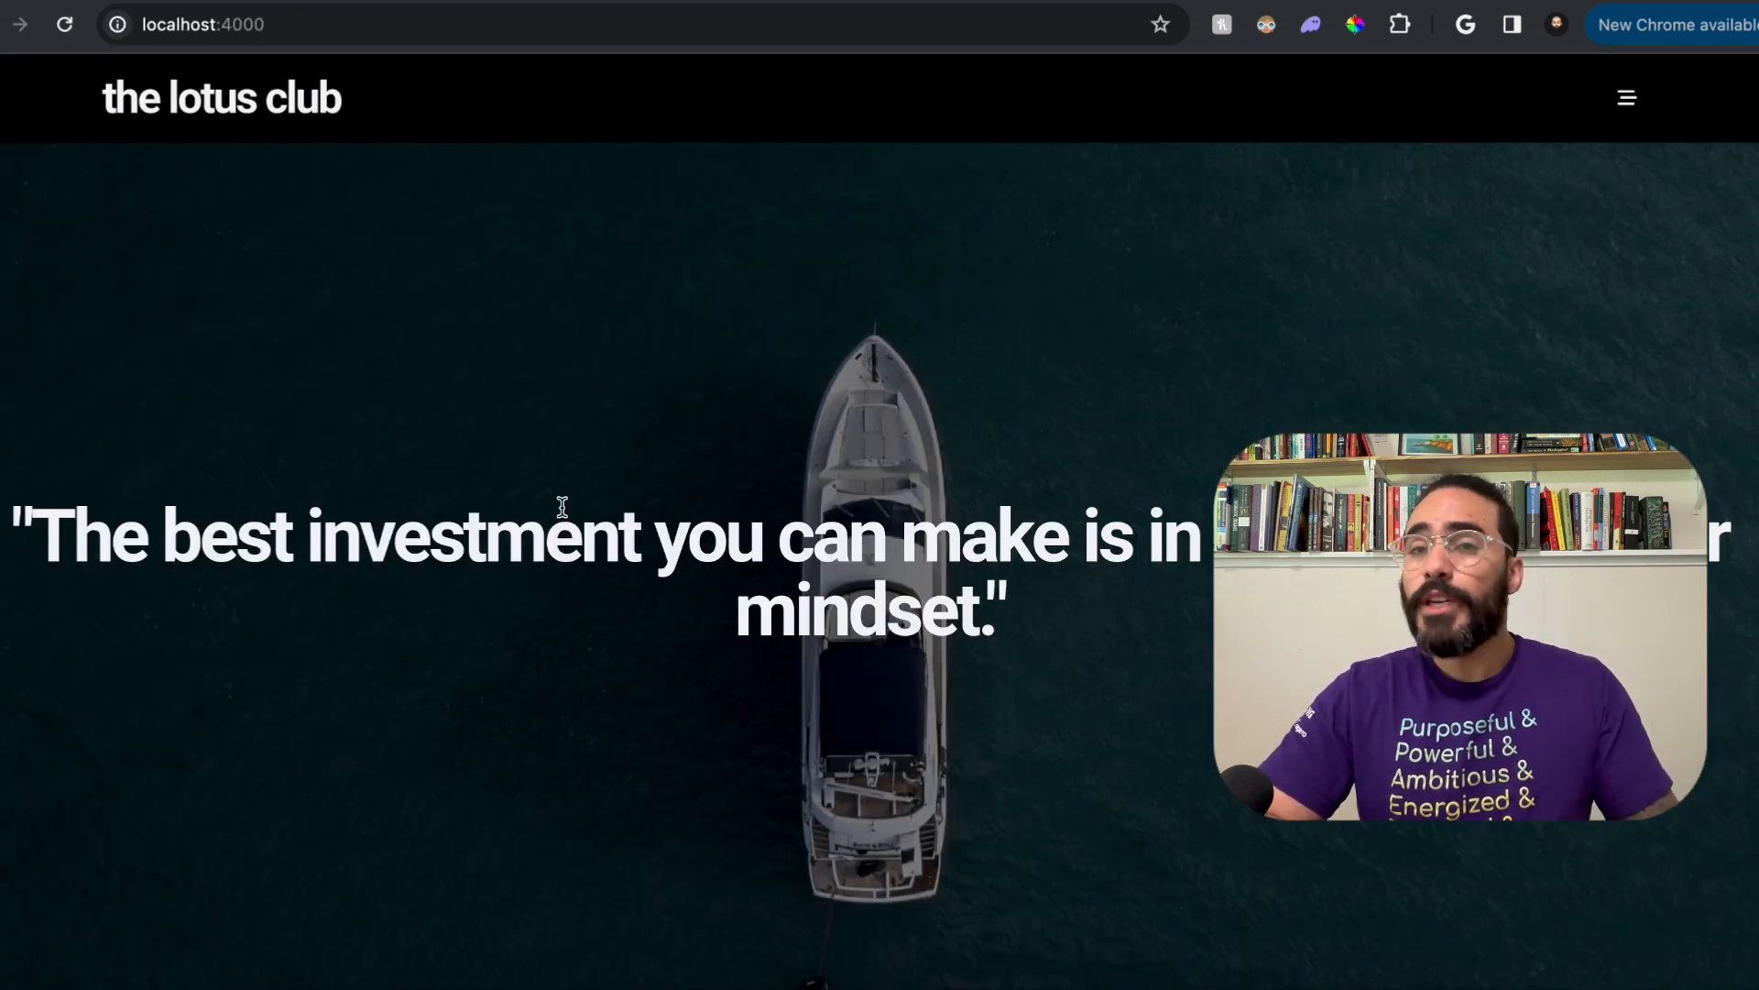
pyautogui.scroll(-10, 565, 514)
pyautogui.scroll(-2, 565, 514)
pyautogui.scroll(-2, 565, 514)
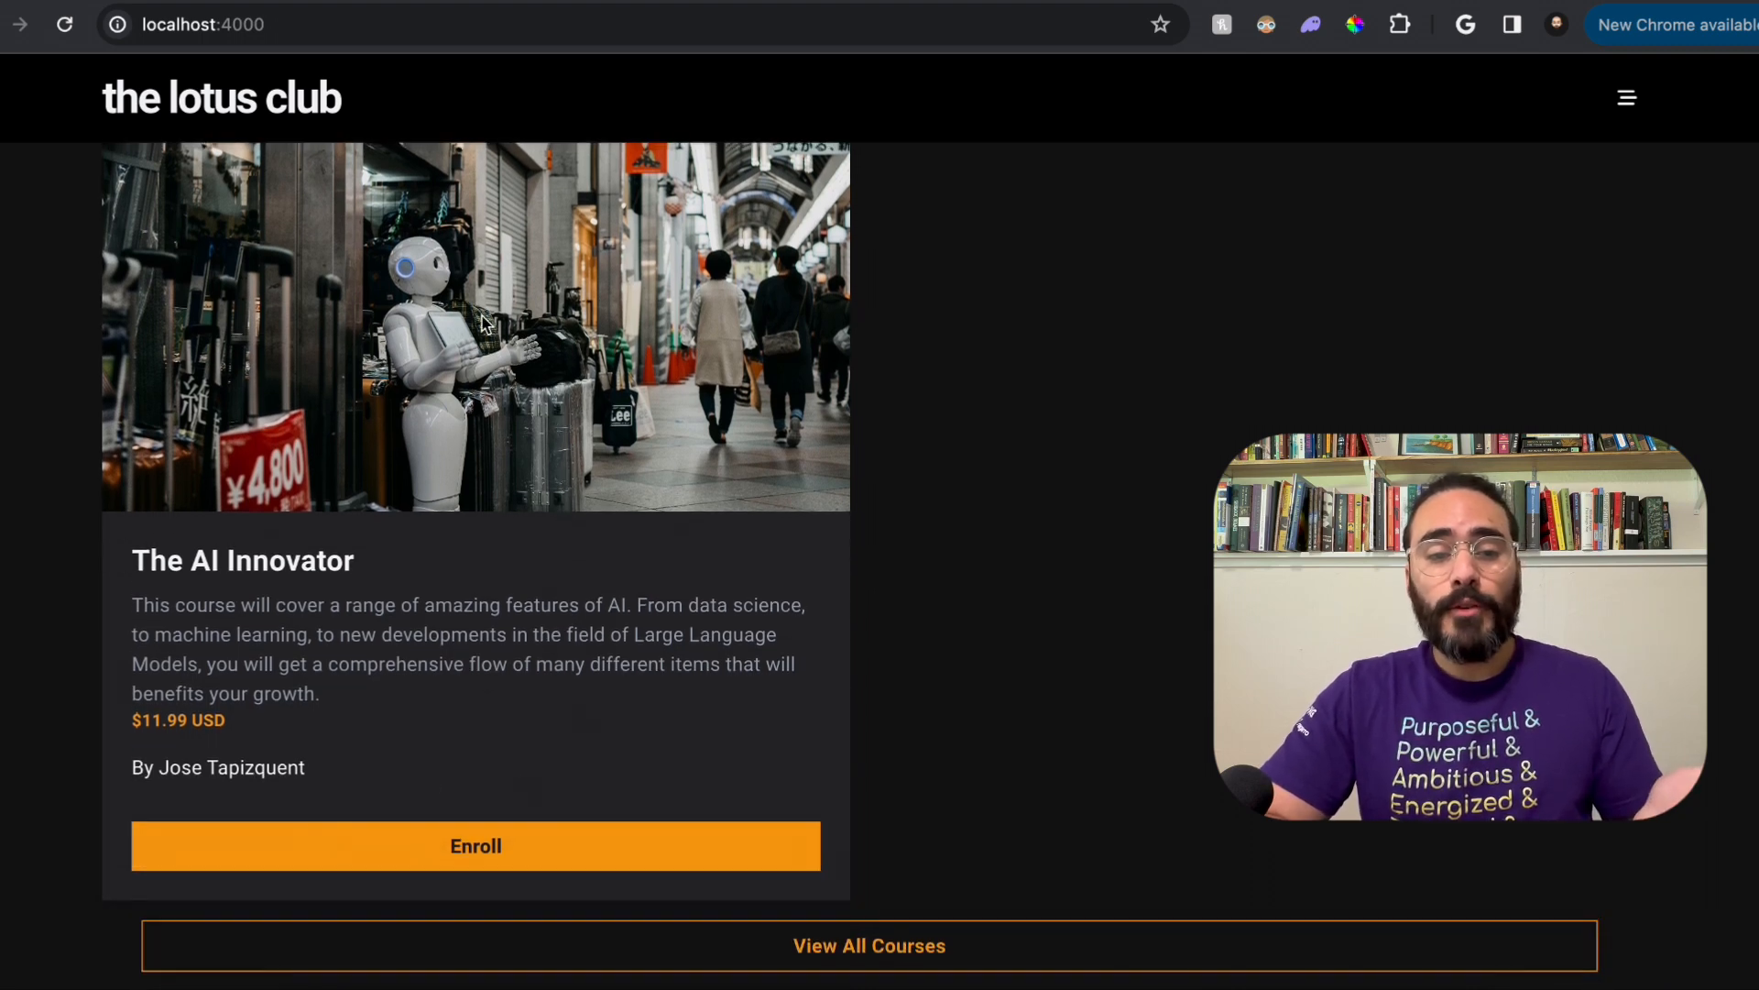
# Step: Return to the Cookease dashboard and open the banner customization page for tapdevelops.com
pyautogui.click(279, 2)
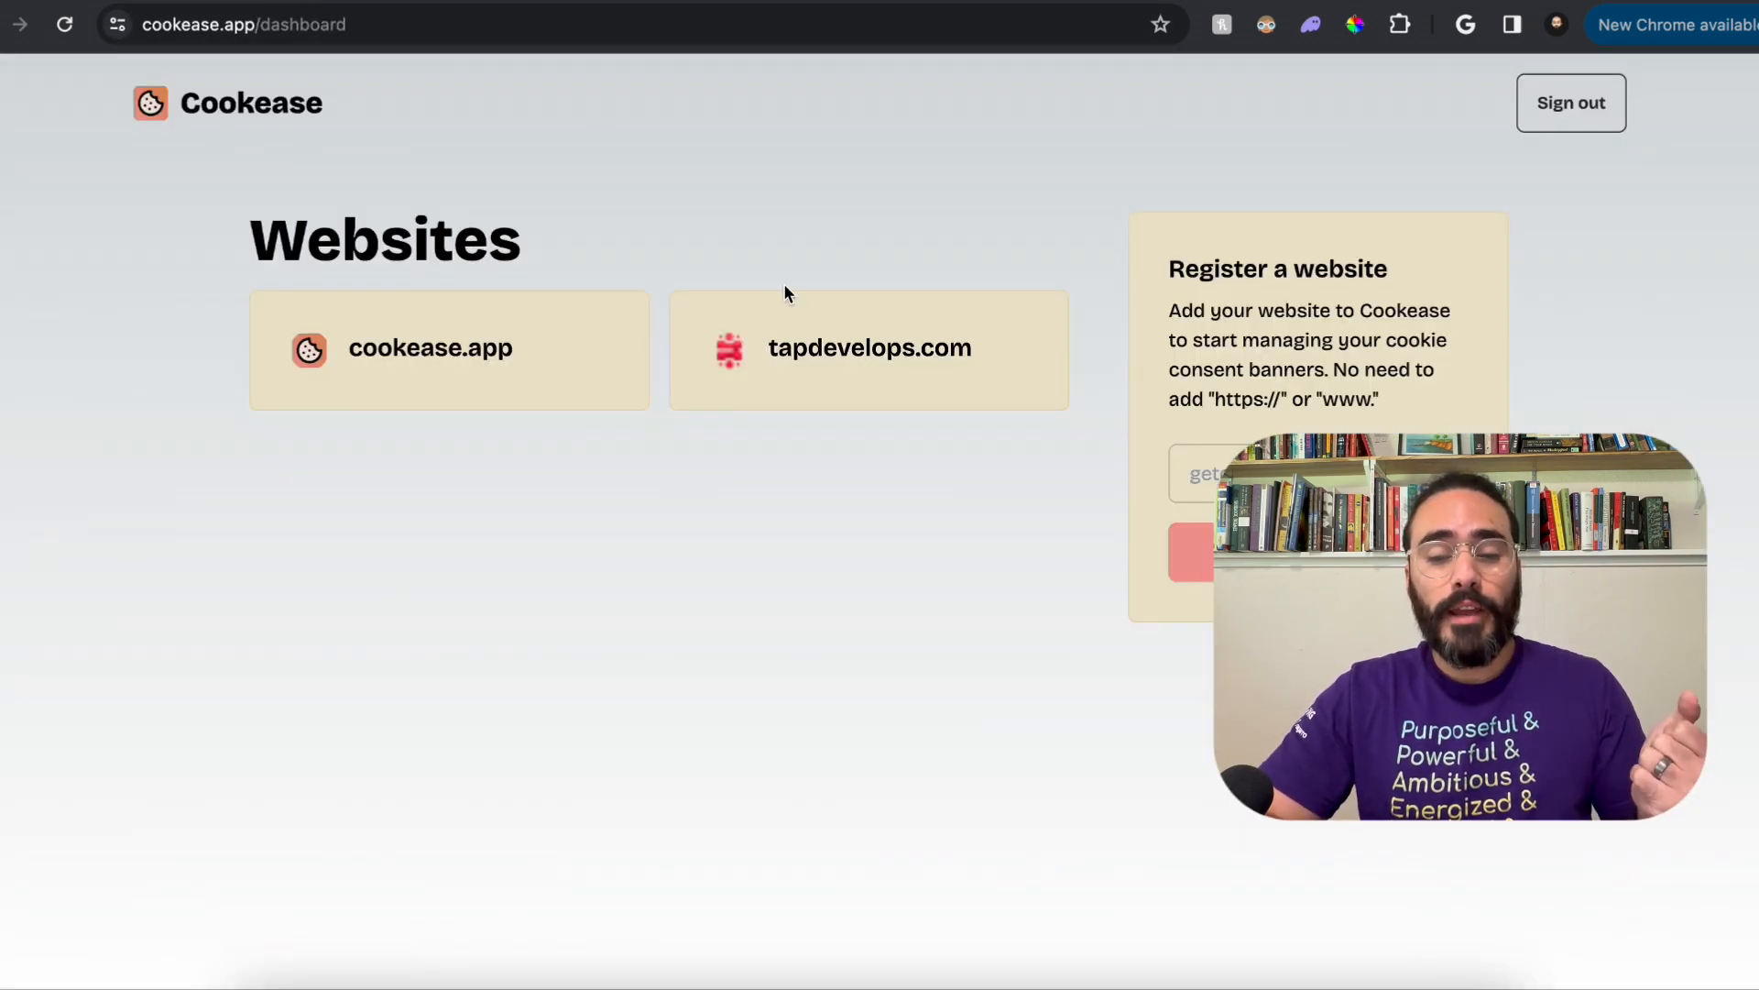
pyautogui.click(822, 337)
pyautogui.scroll(-1, 822, 583)
pyautogui.scroll(-2, 822, 585)
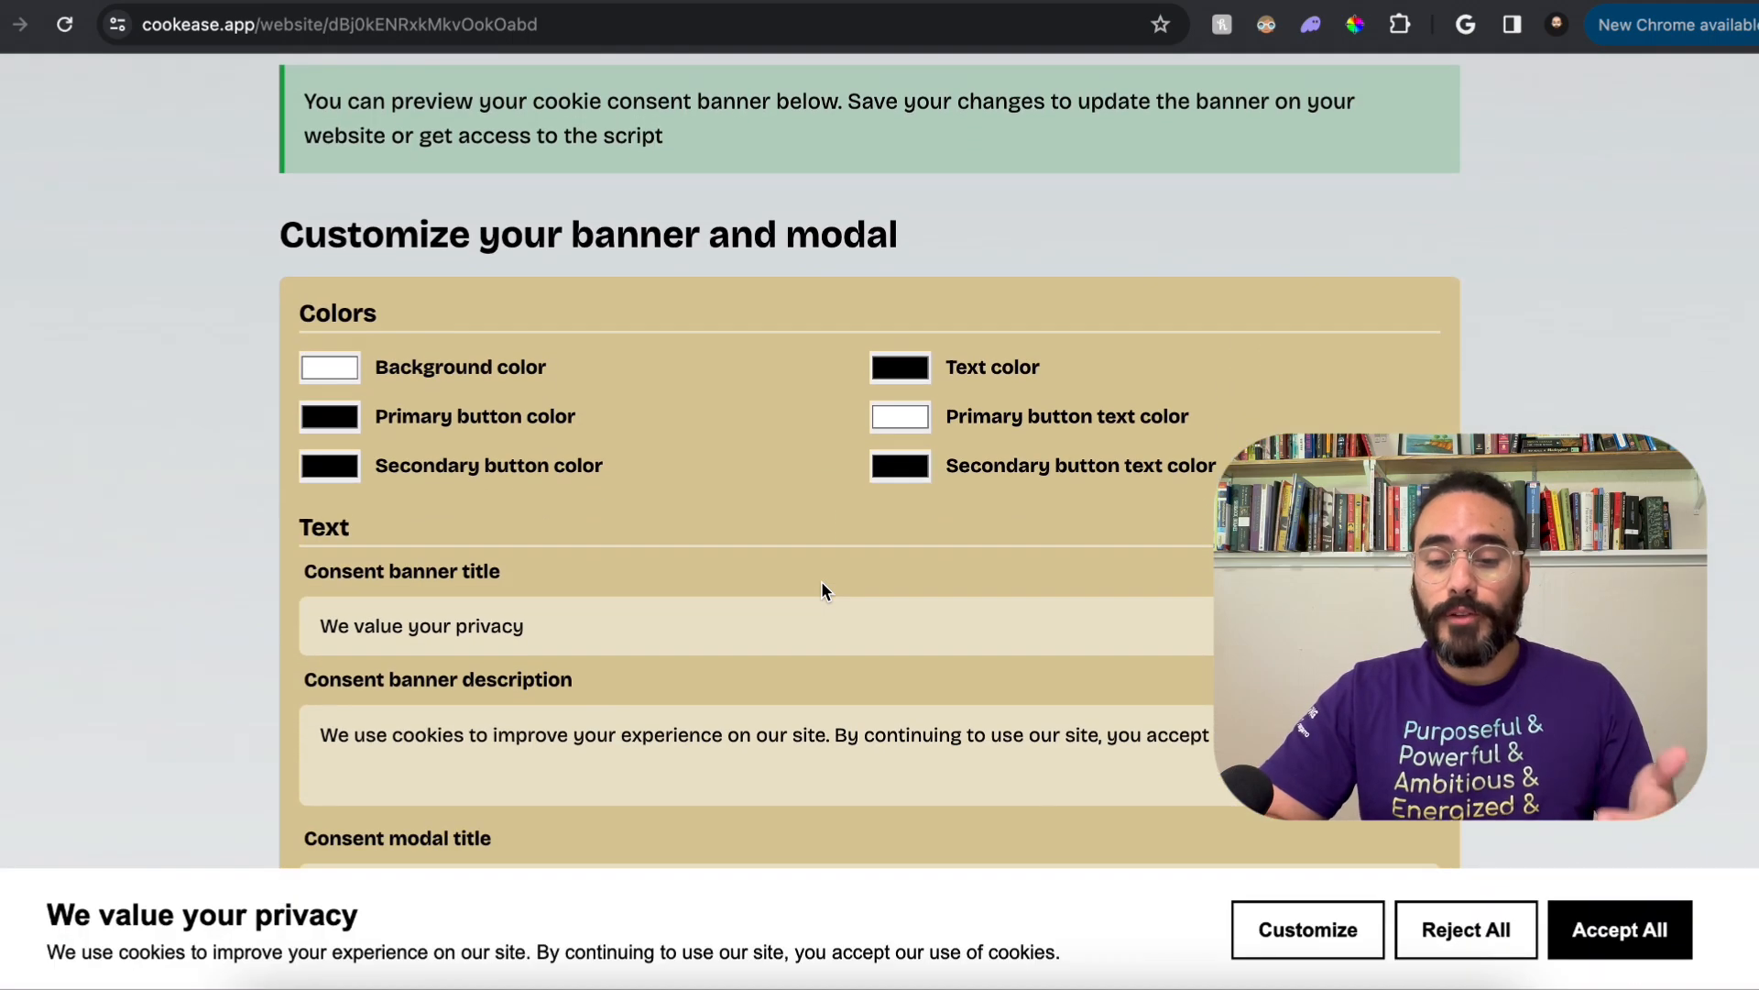
pyautogui.scroll(2, 822, 587)
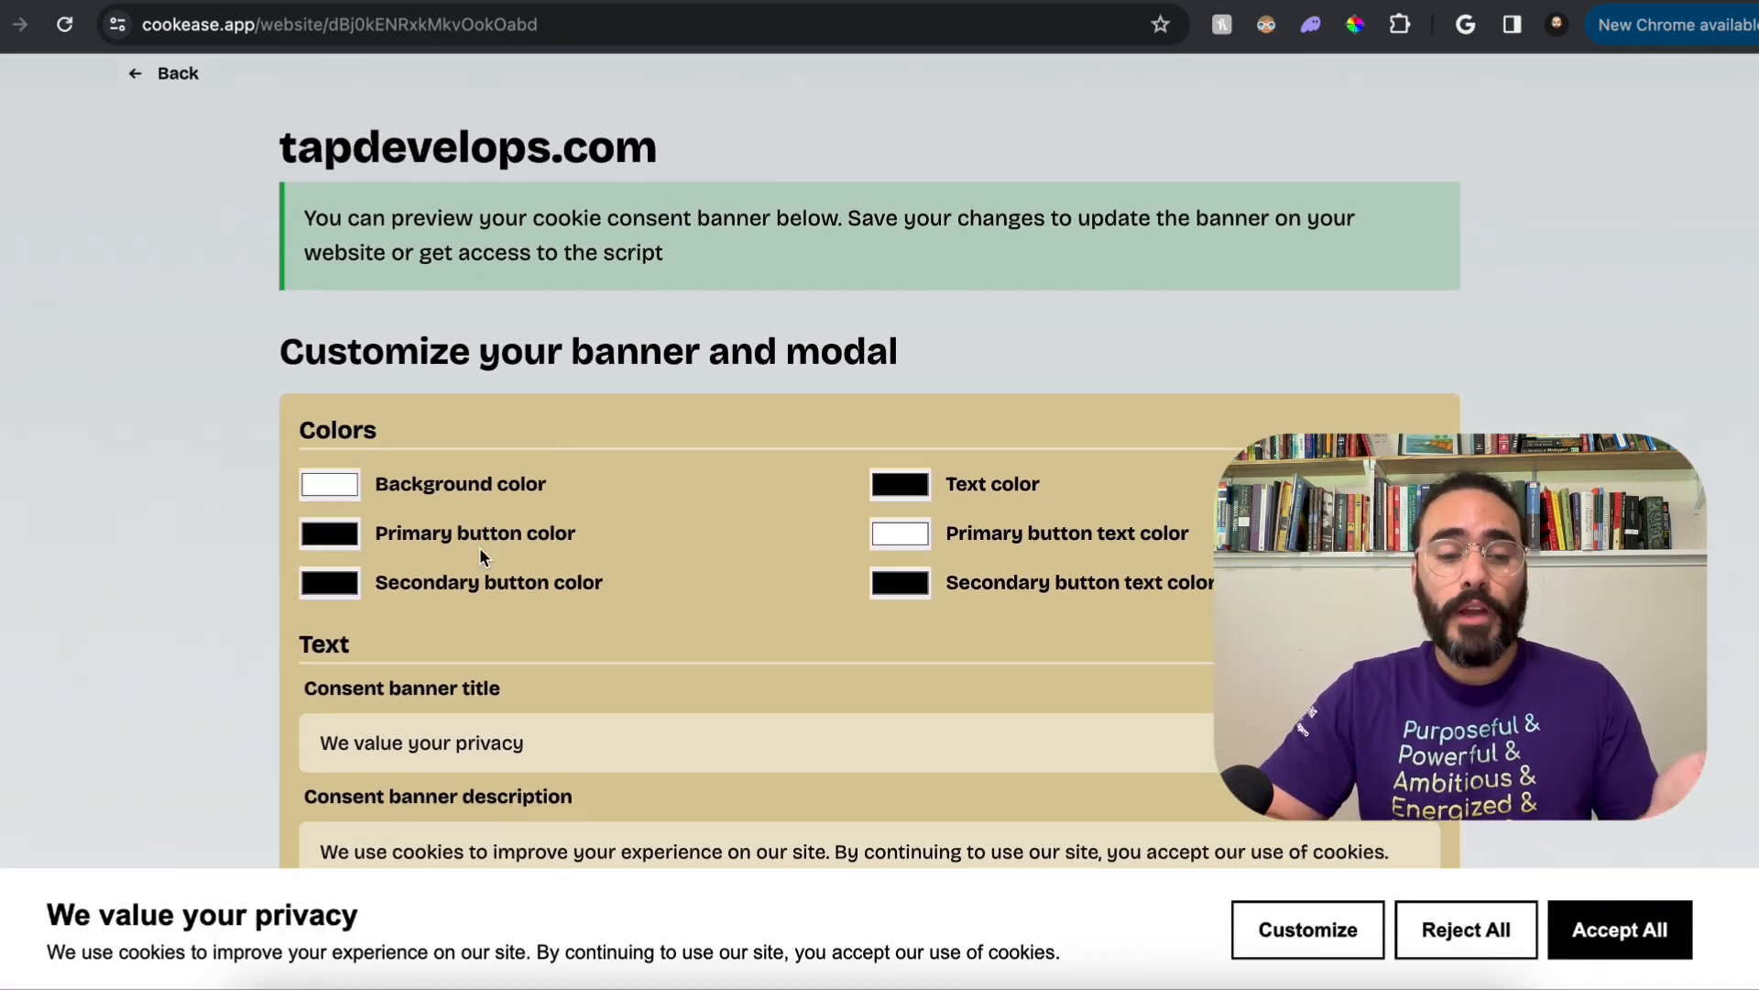
# Step: Set the banner's background color to black and its text color to white
pyautogui.click(337, 486)
pyautogui.moveTo(339, 522); pyautogui.dragTo(753, 852)
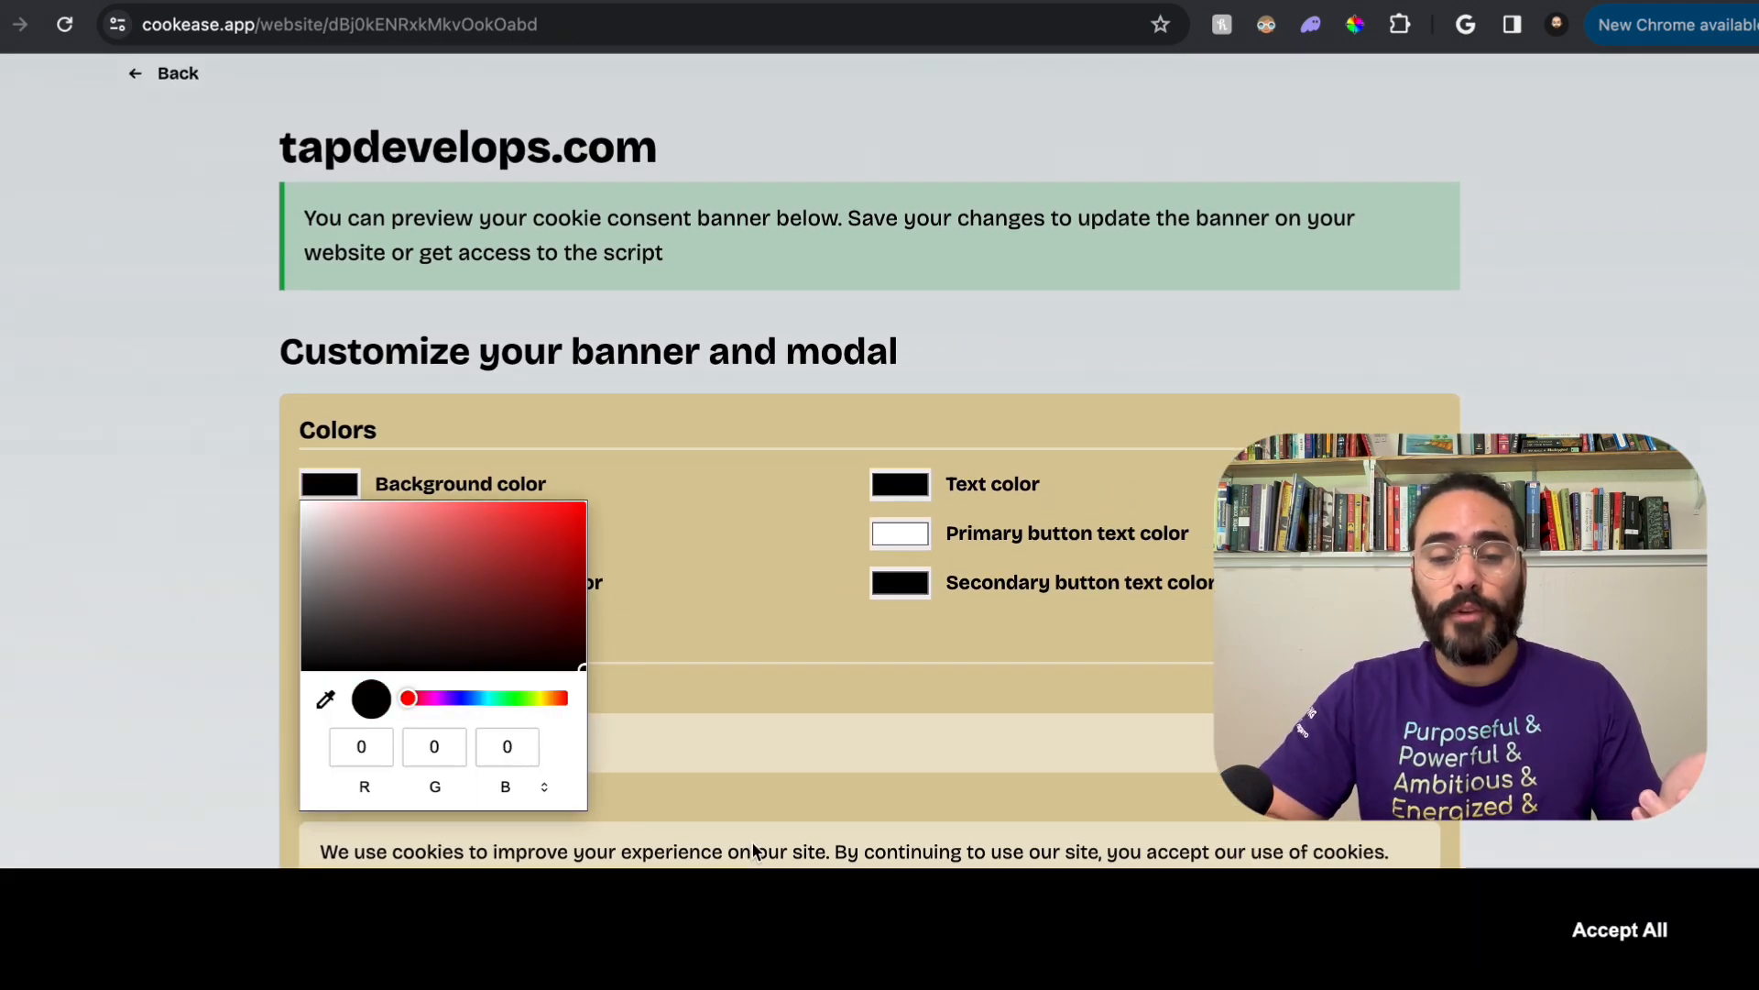
pyautogui.click(937, 500)
pyautogui.click(927, 495)
pyautogui.moveTo(962, 609); pyautogui.dragTo(875, 504)
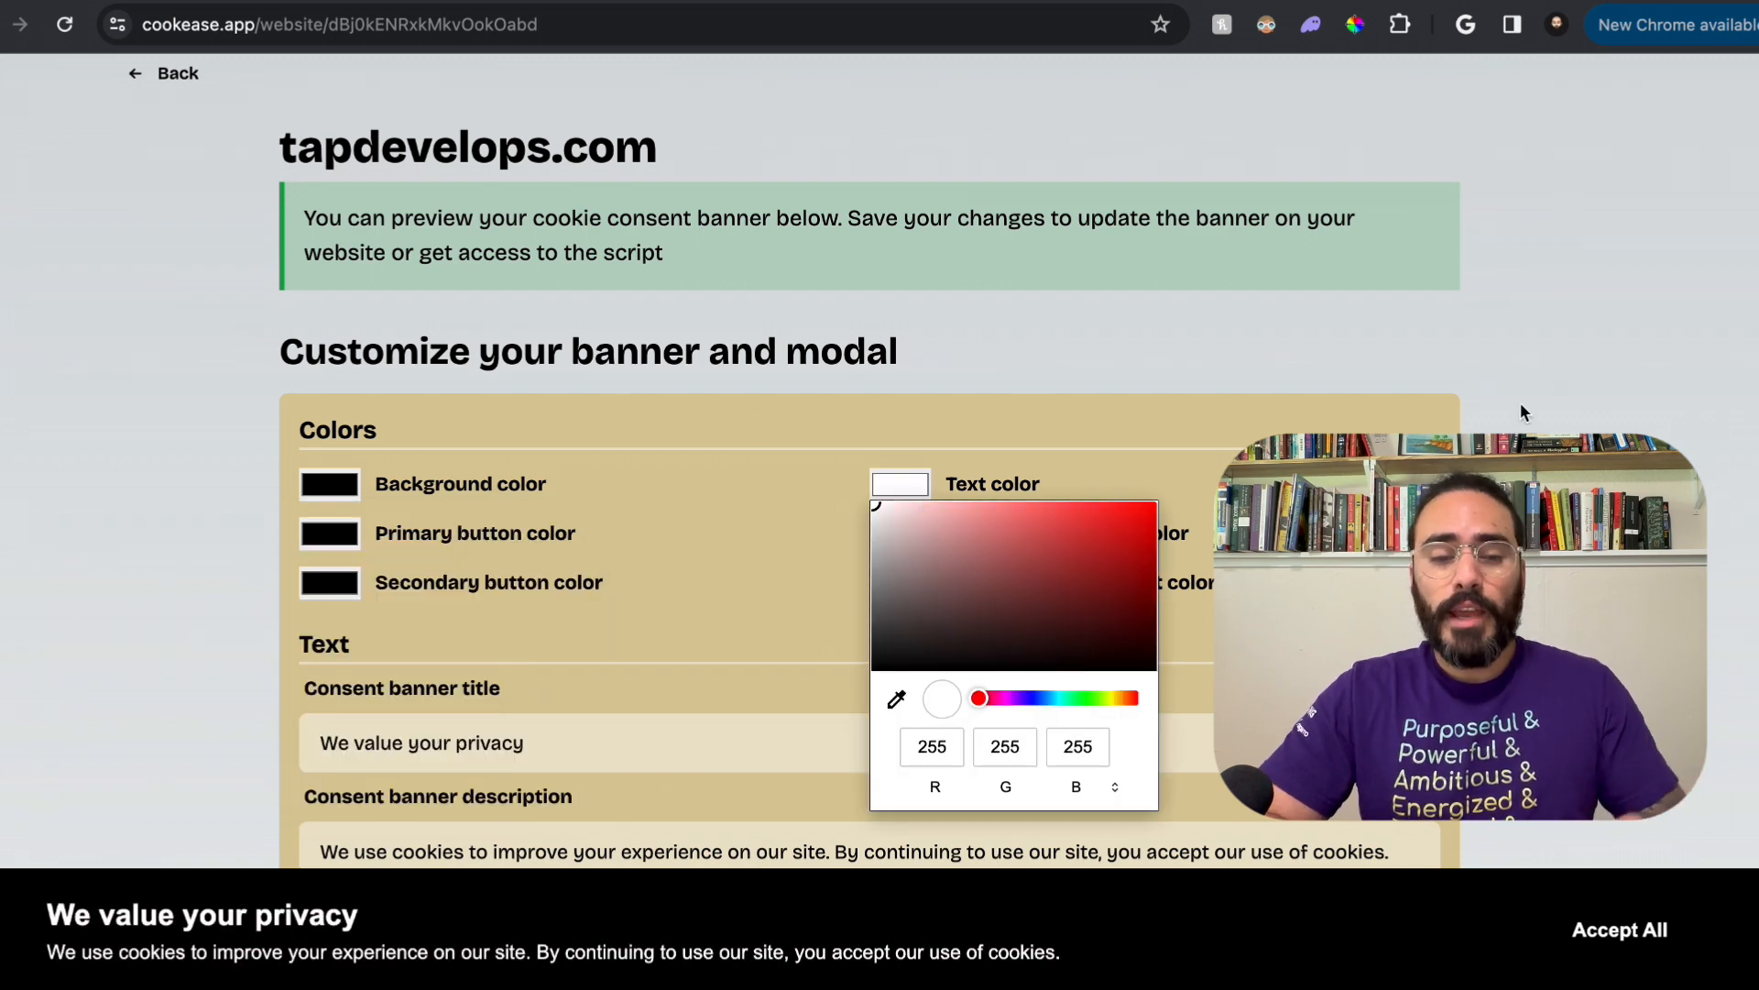
pyautogui.click(928, 498)
# Step: Check the lotus club site's accent color and set the banner's primary button color to hex F59E0B
pyautogui.scroll(-2, 880, 516)
pyautogui.click(352, 457)
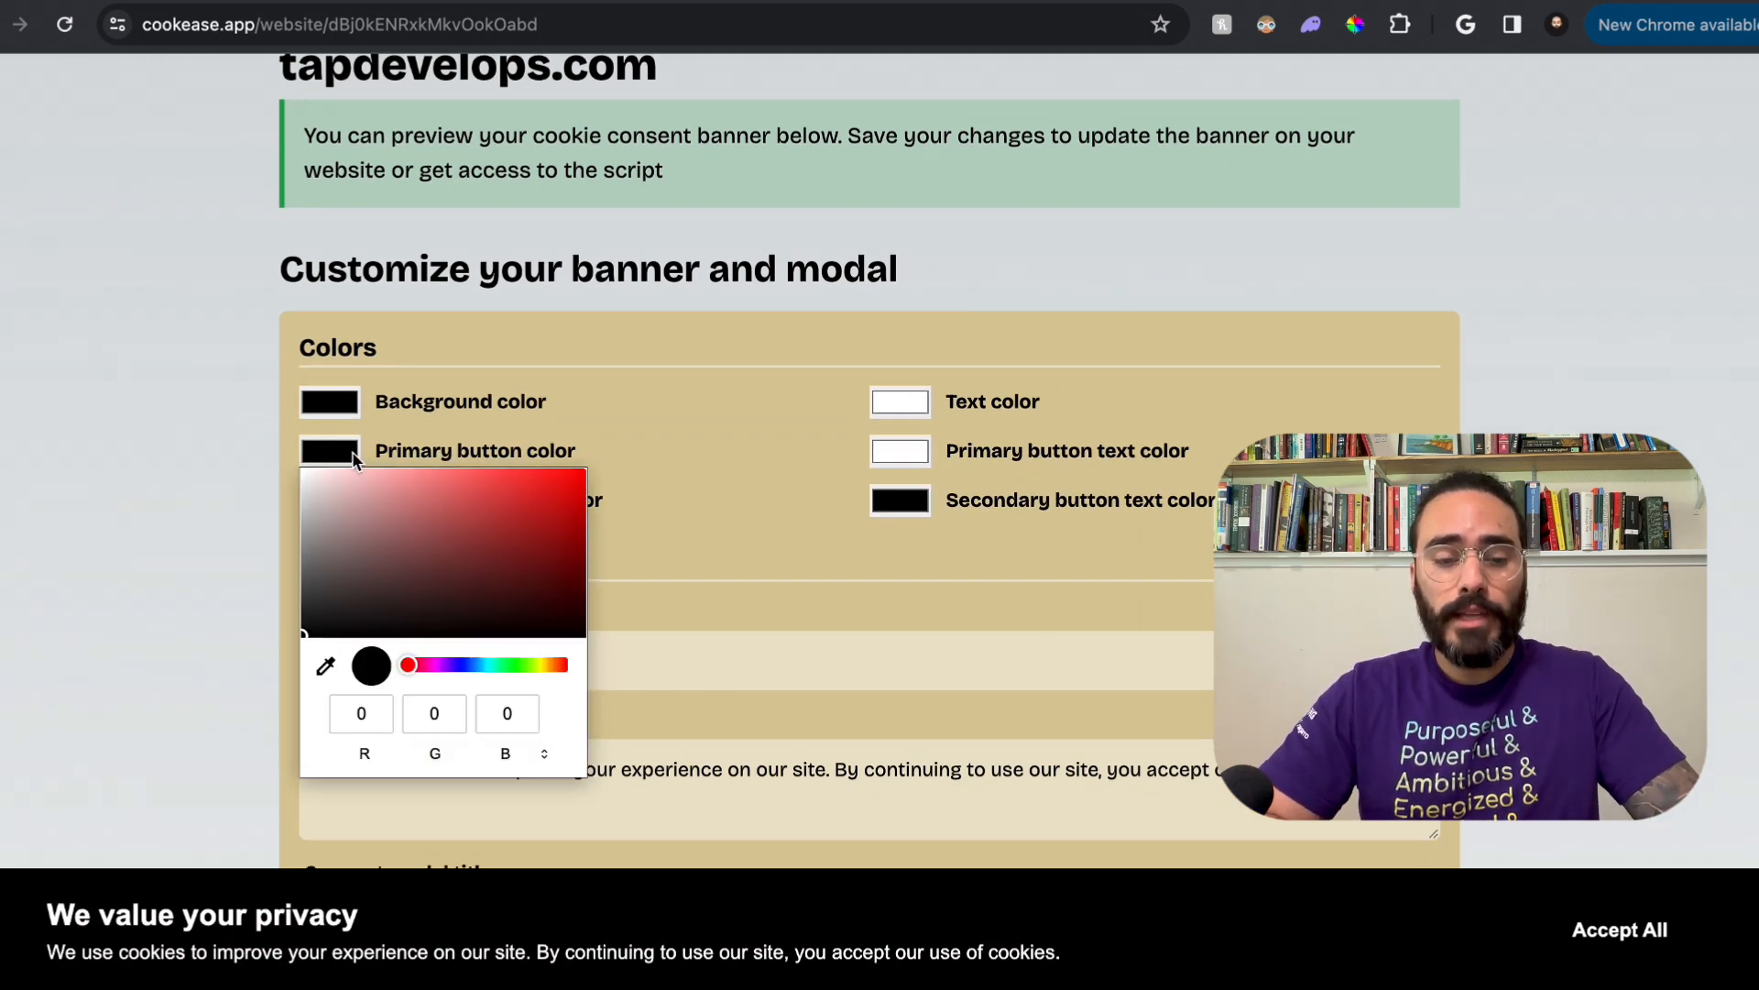
pyautogui.click(513, 1)
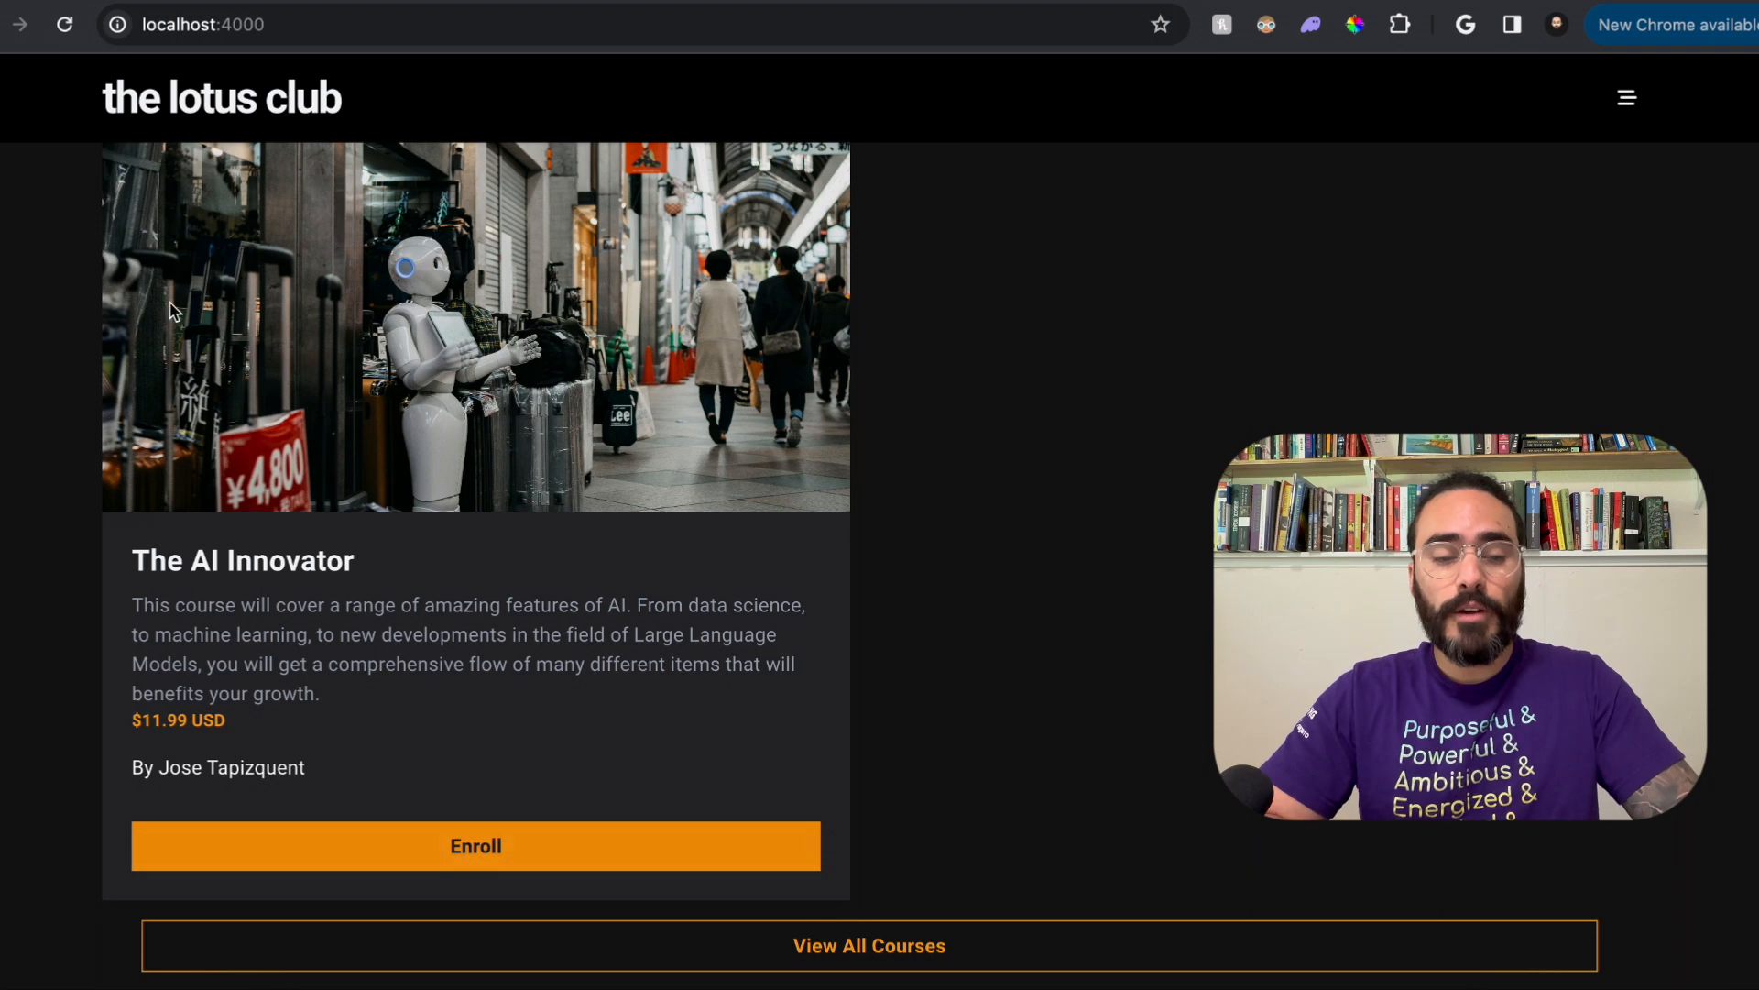
pyautogui.click(265, 1)
pyautogui.click(341, 459)
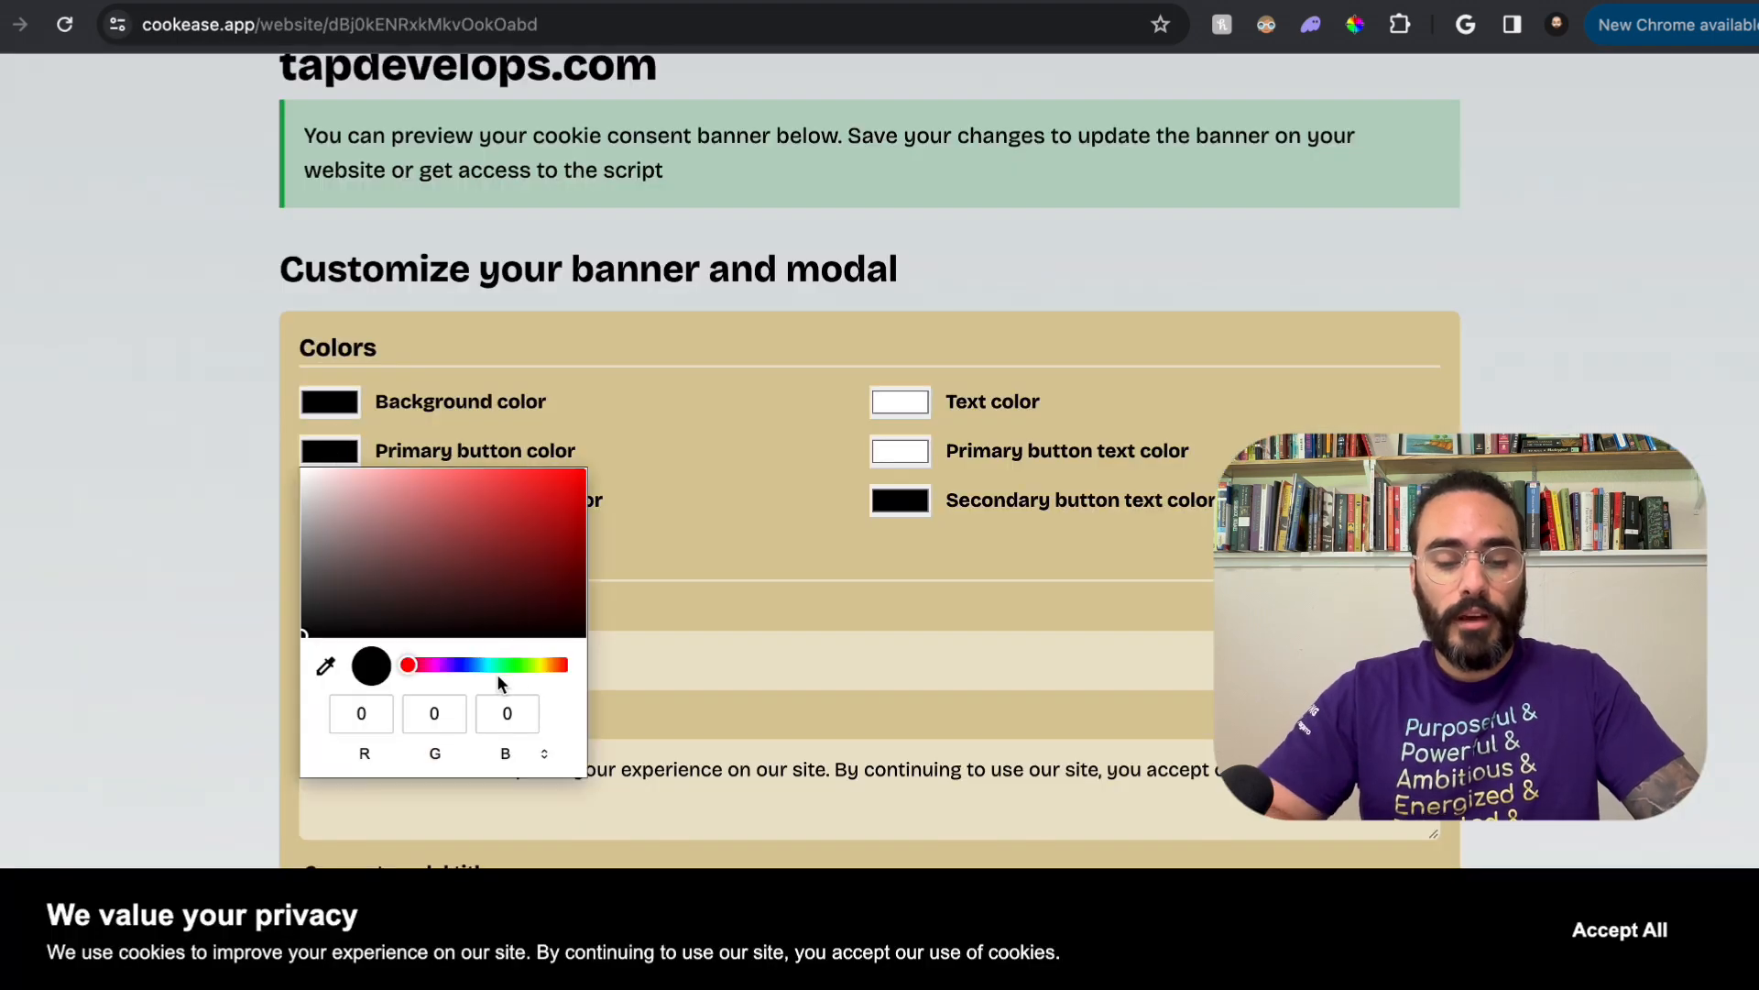
pyautogui.click(527, 743)
pyautogui.click(526, 741)
pyautogui.doubleClick(477, 715)
pyautogui.write('F5')
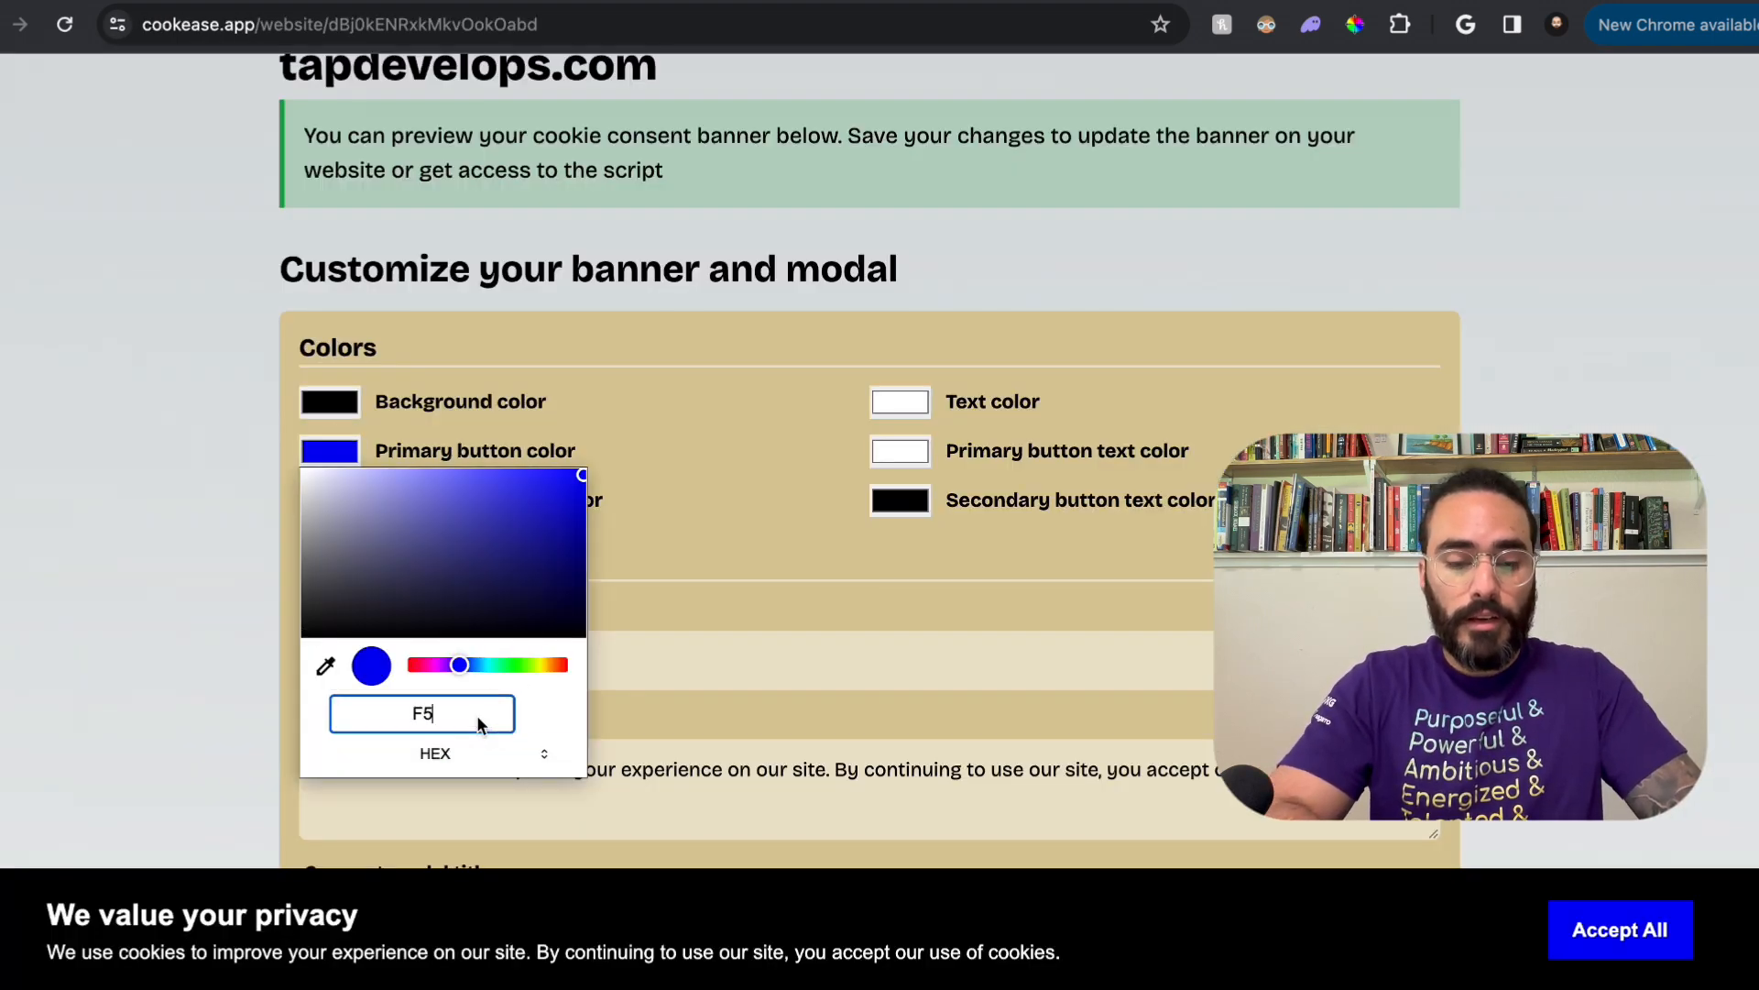
pyautogui.write('9E0B')
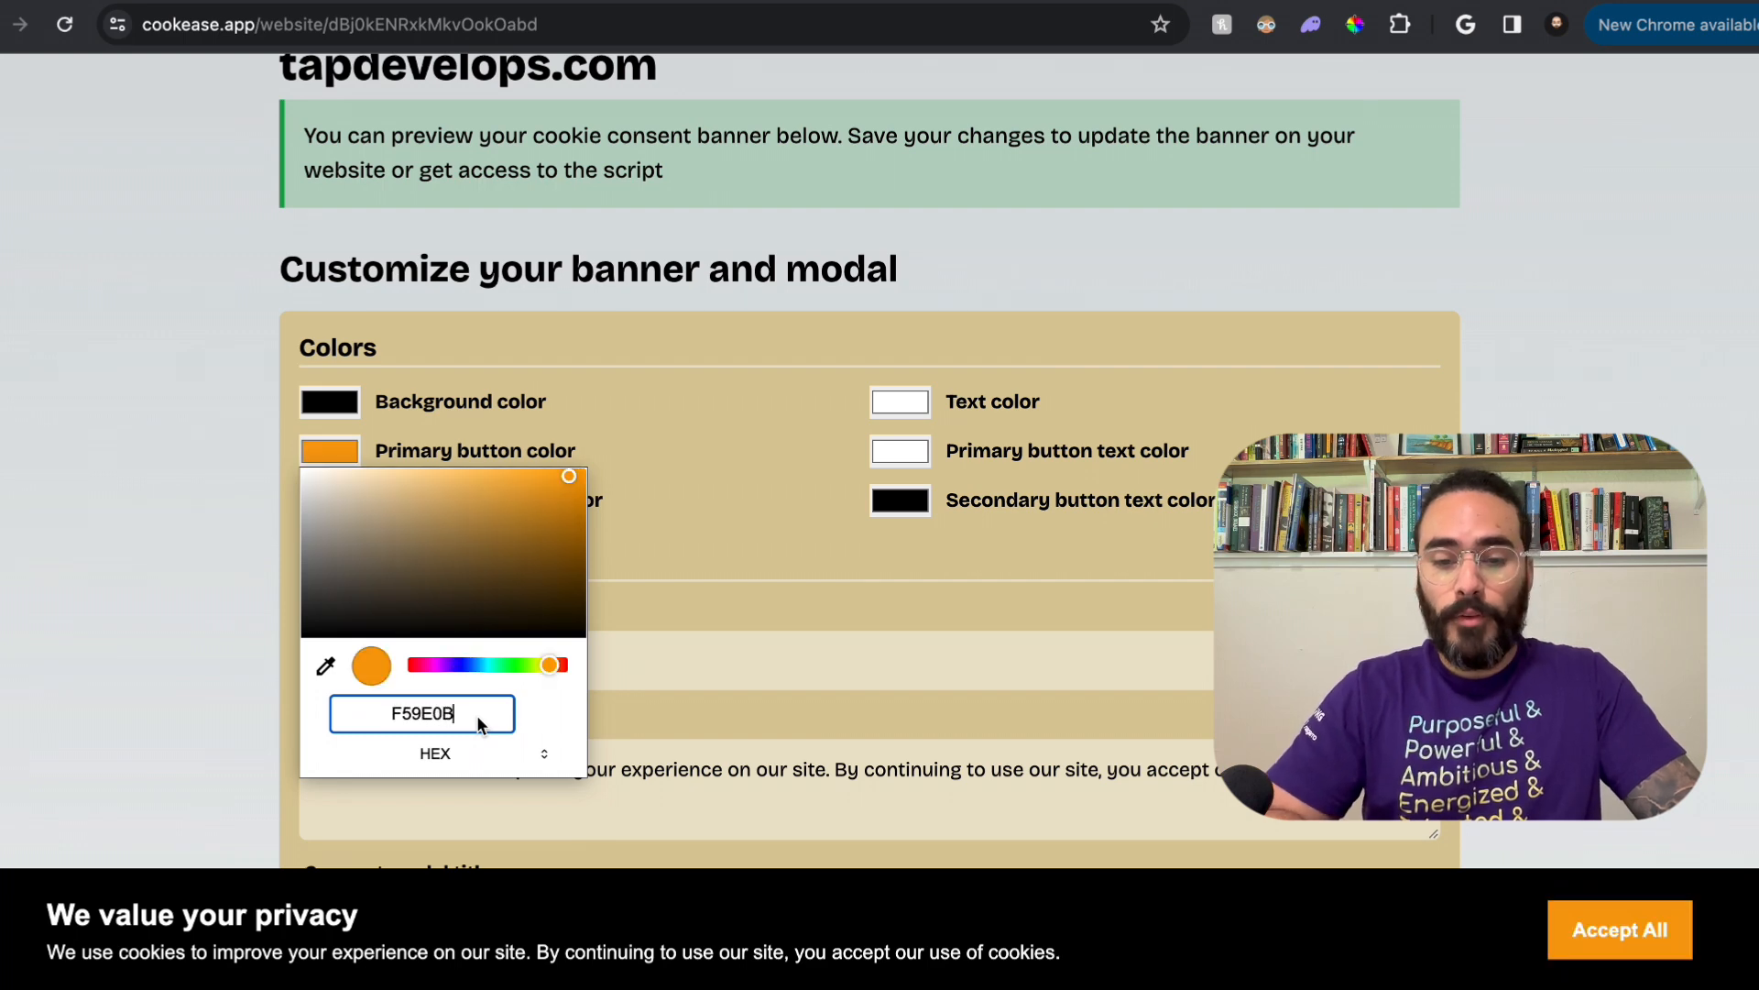
pyautogui.click(727, 594)
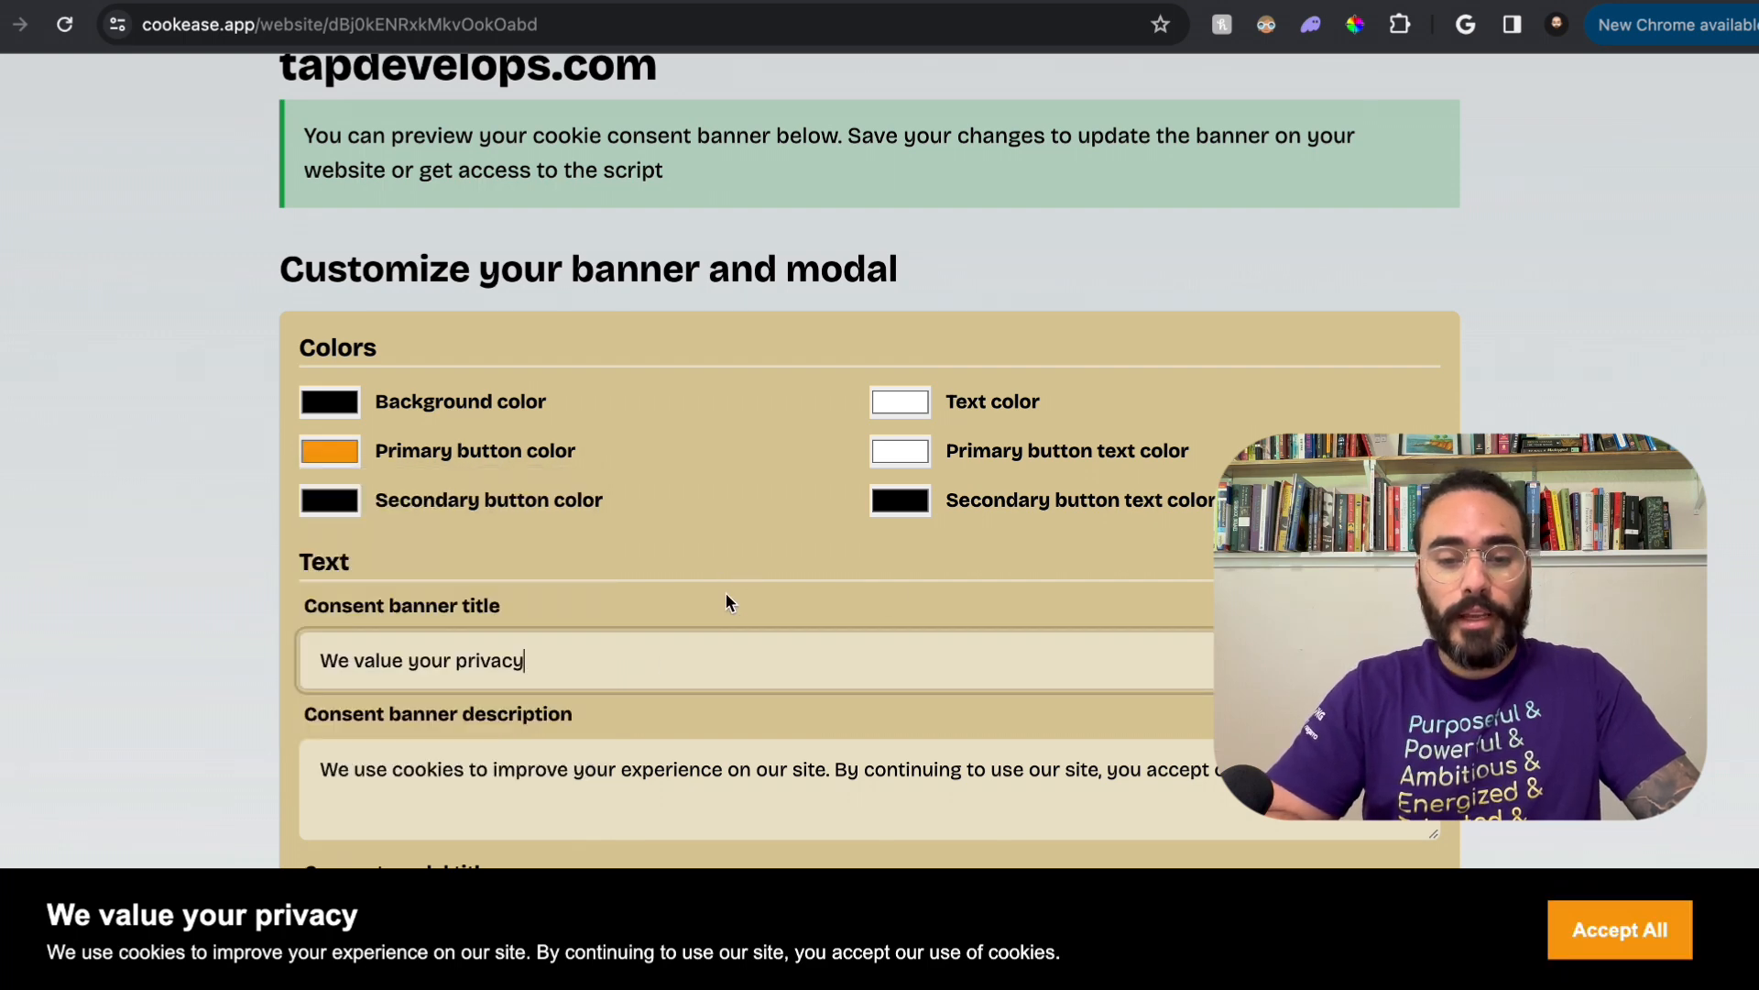
# Step: Set the banner's primary button text color to black
pyautogui.click(913, 461)
pyautogui.moveTo(928, 503); pyautogui.dragTo(1265, 701)
pyautogui.click(1264, 701)
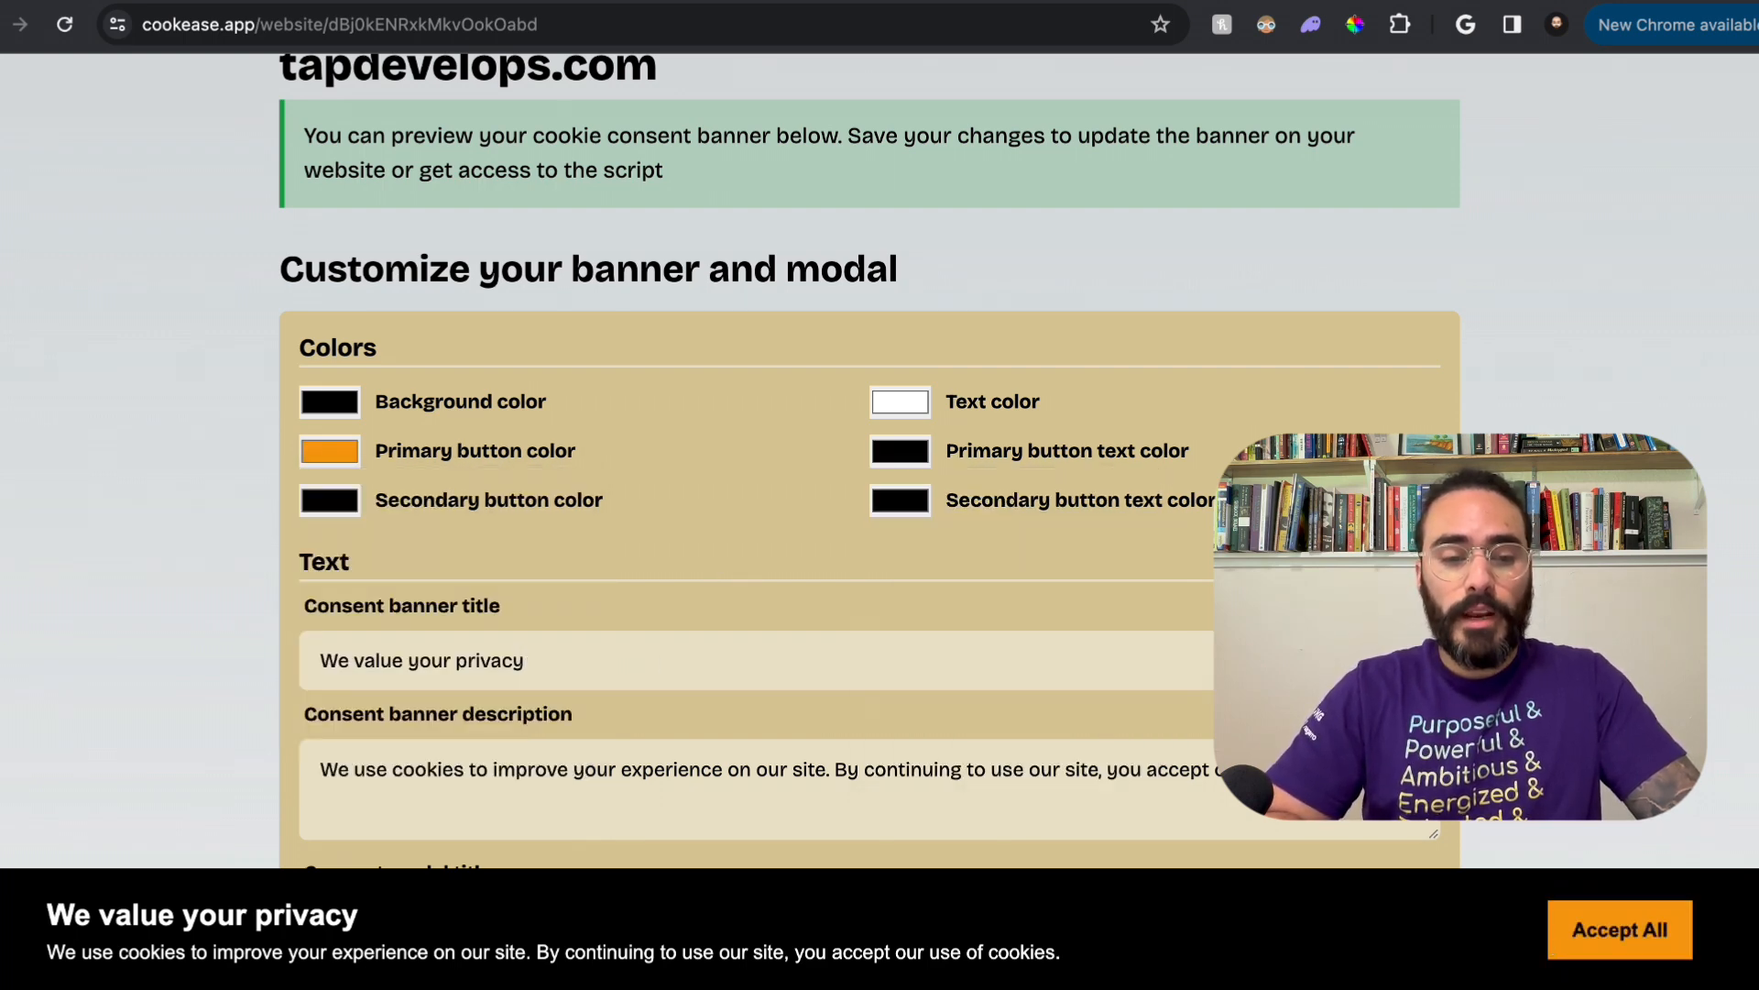
# Step: Set the banner's secondary button color to hex F59E0B
pyautogui.click(318, 506)
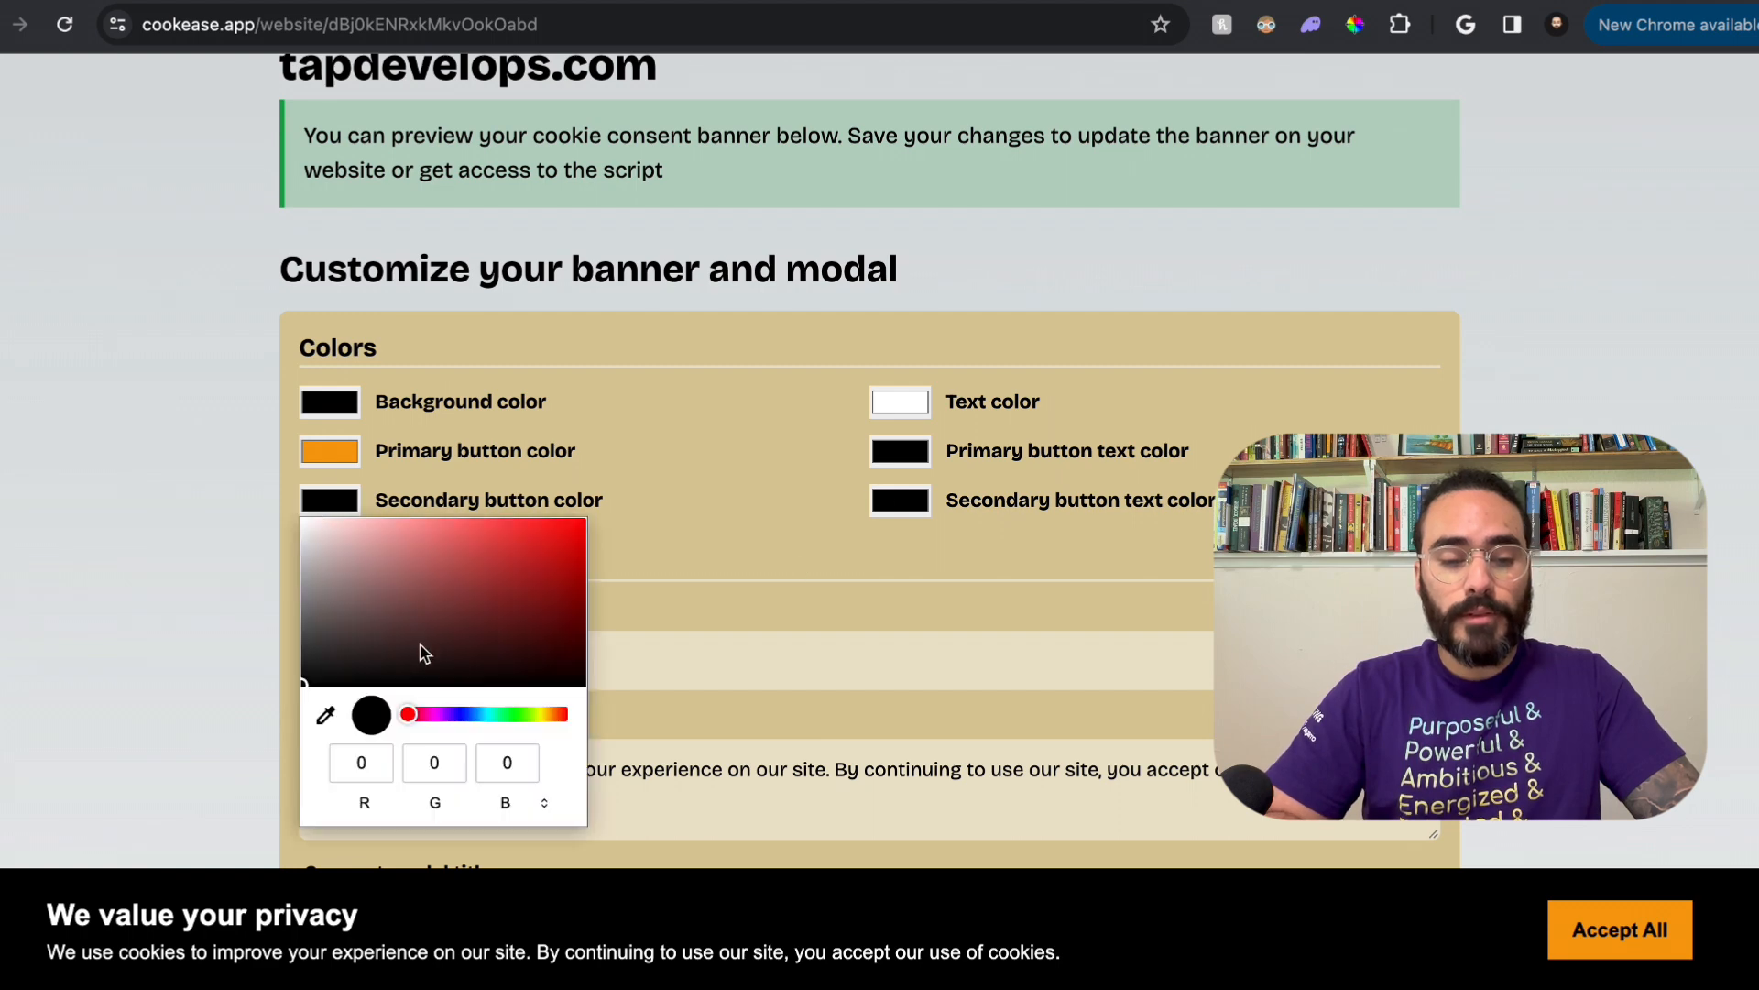
pyautogui.click(510, 790)
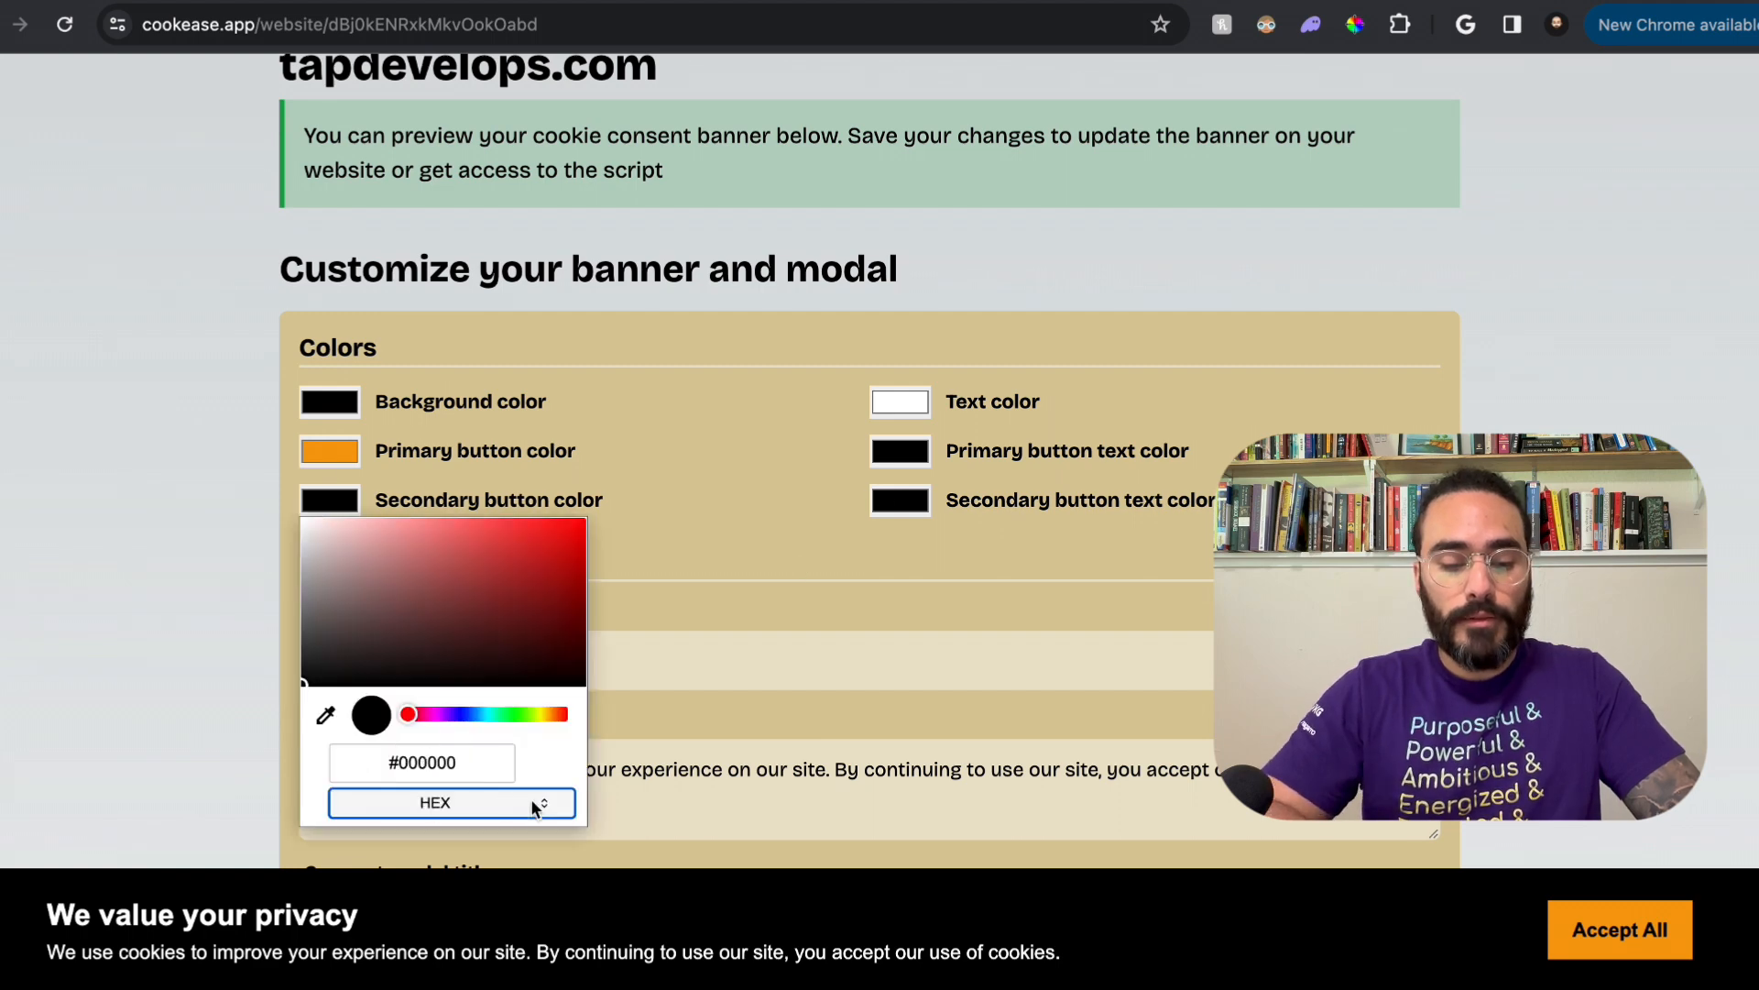
pyautogui.tripleClick(421, 763)
pyautogui.write('F5')
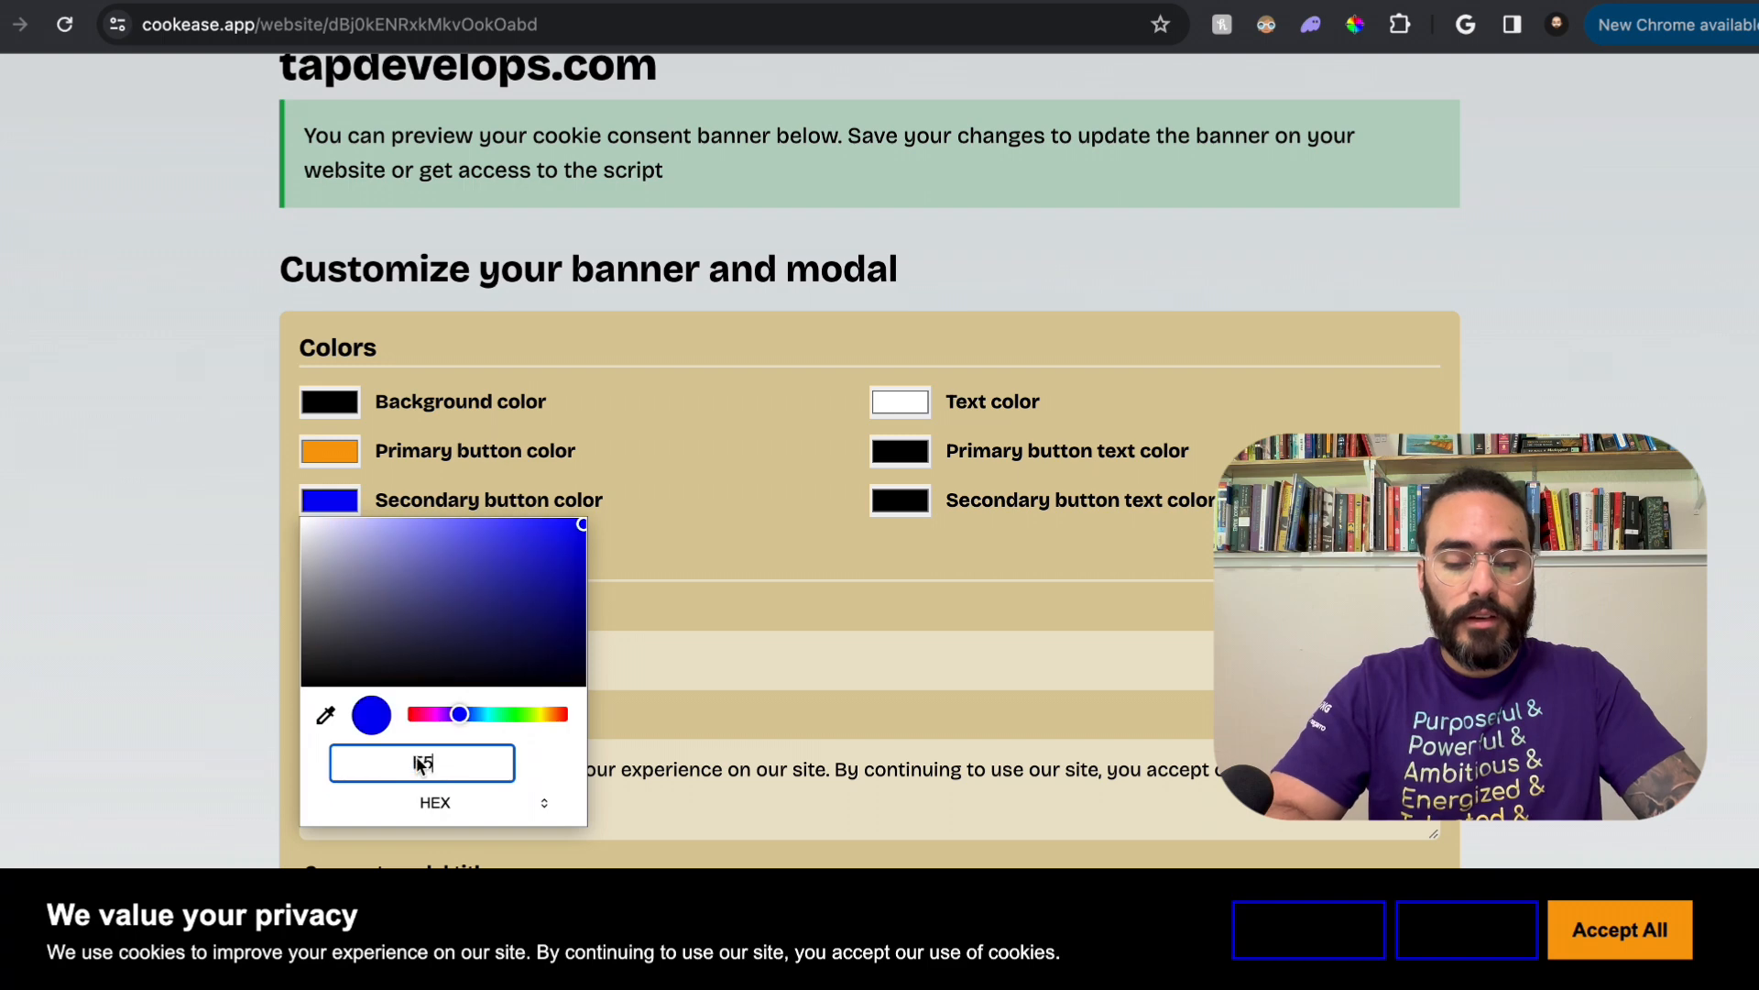
pyautogui.write('9E0B')
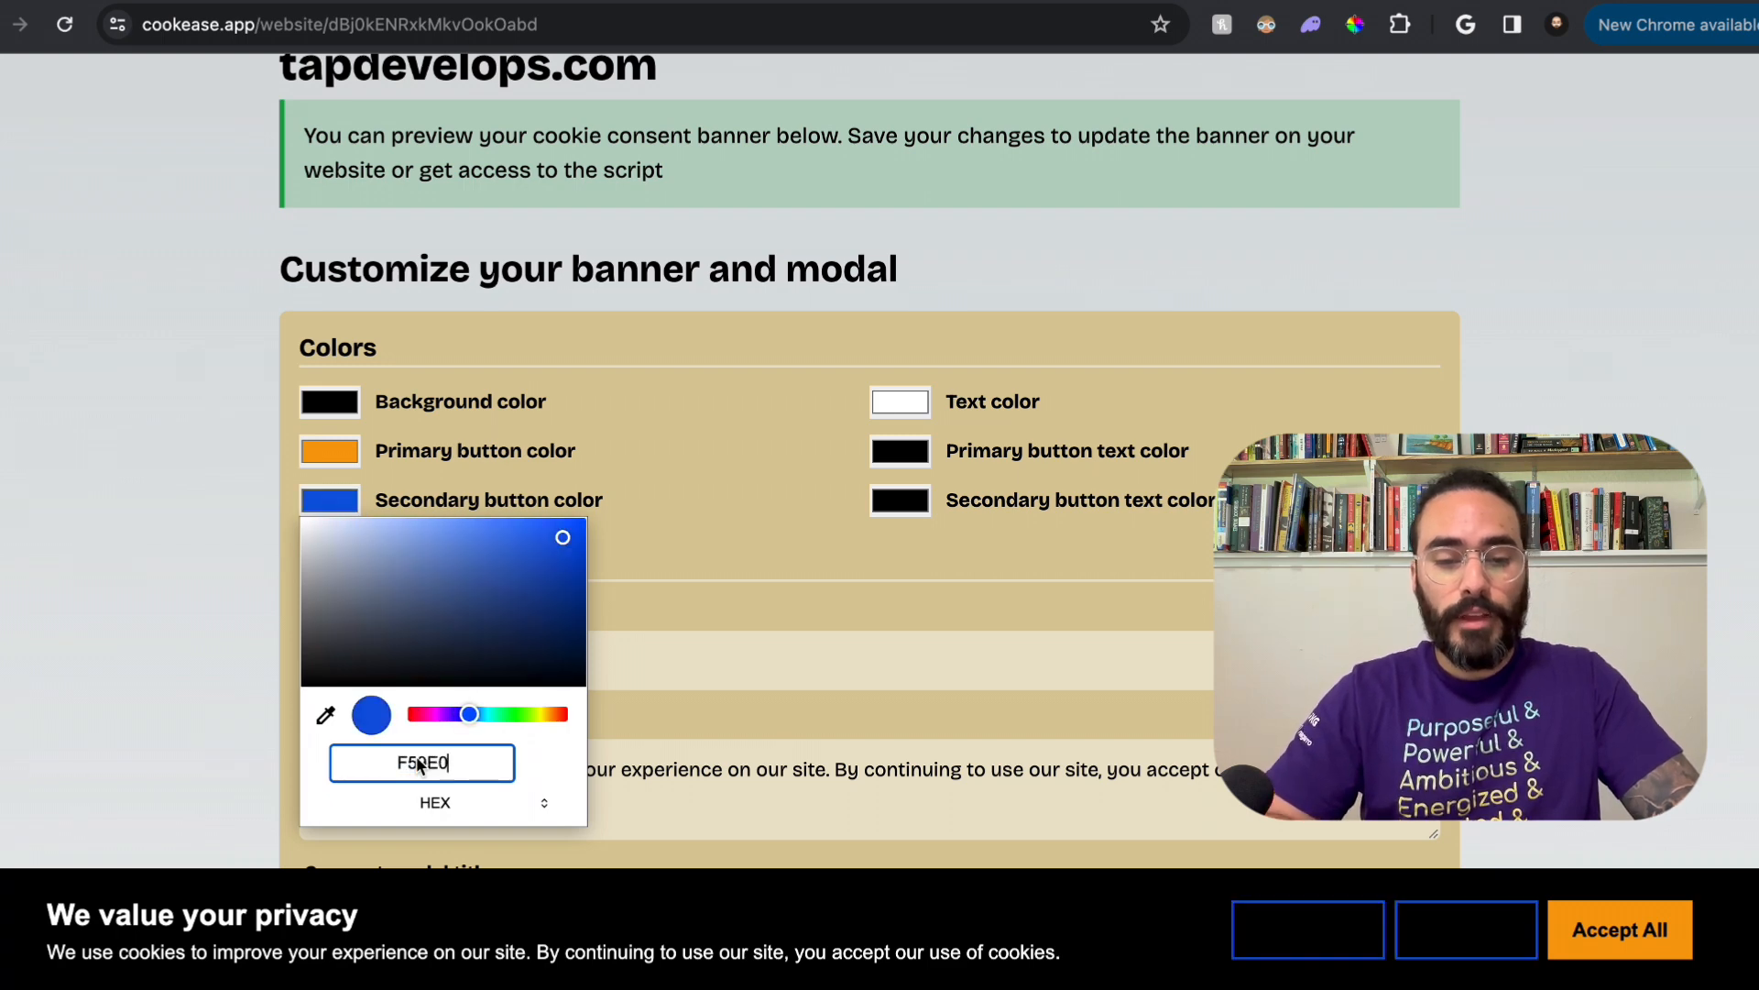
# Step: Set the banner's secondary button text color to hex F59E0B
pyautogui.click(909, 505)
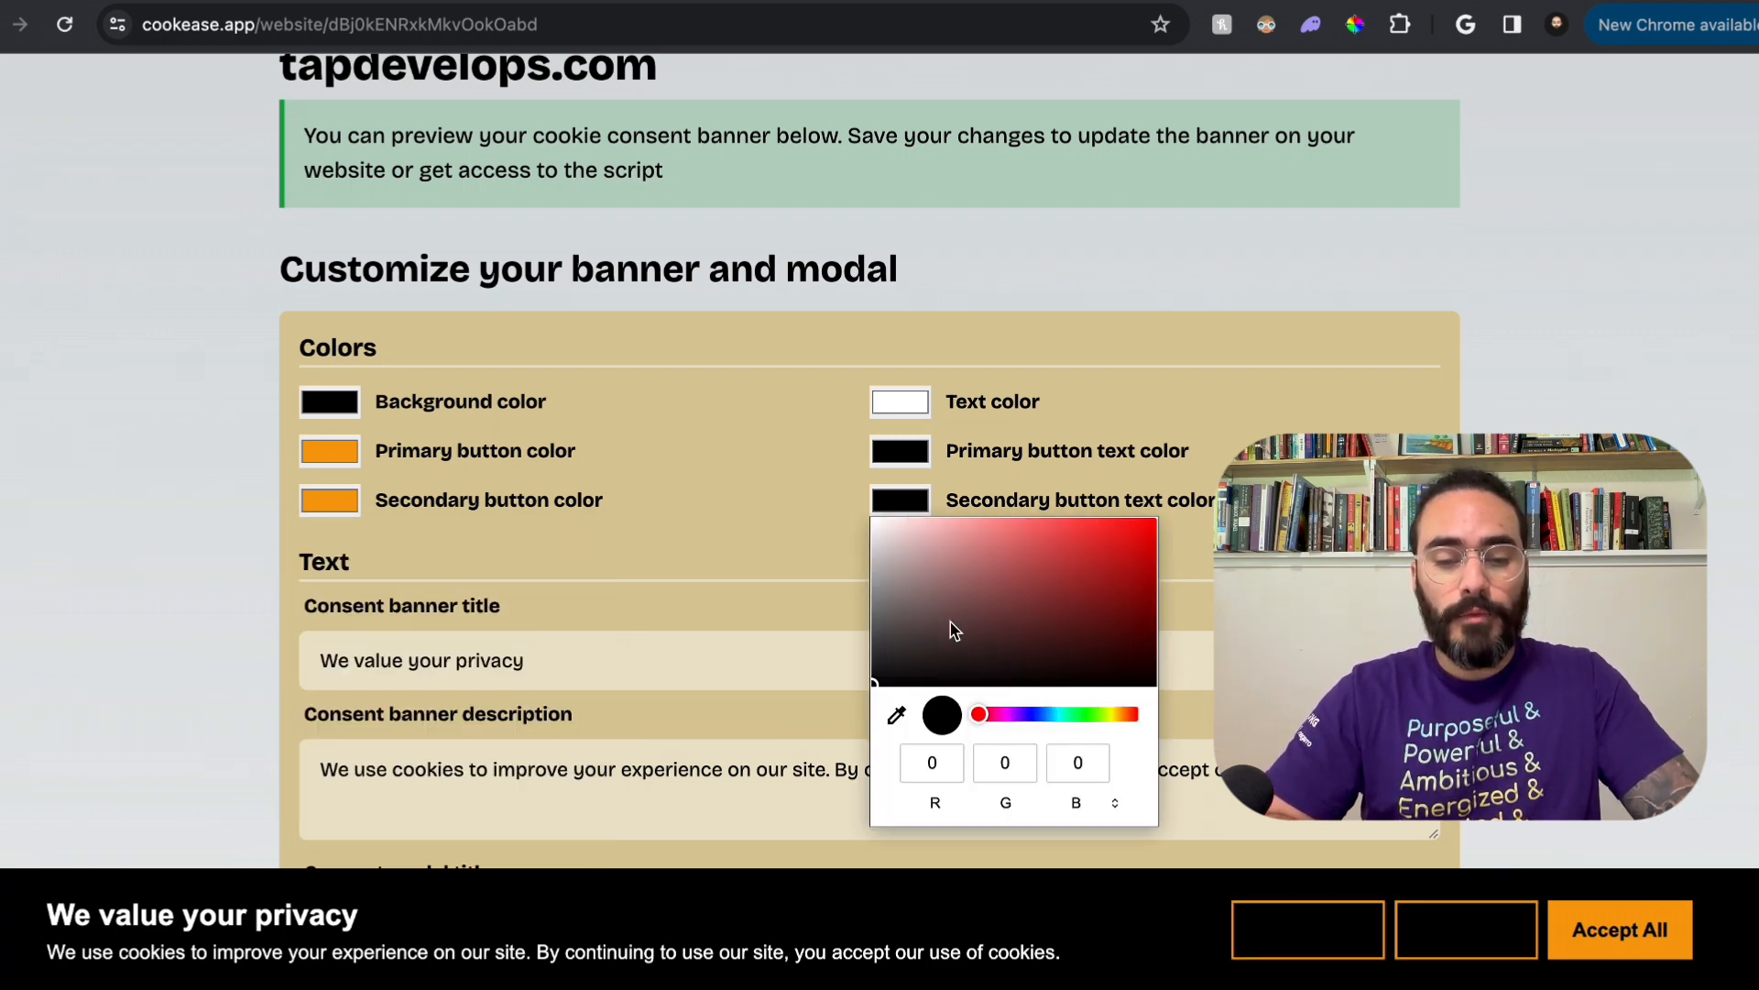
pyautogui.click(1101, 803)
pyautogui.tripleClick(1031, 773)
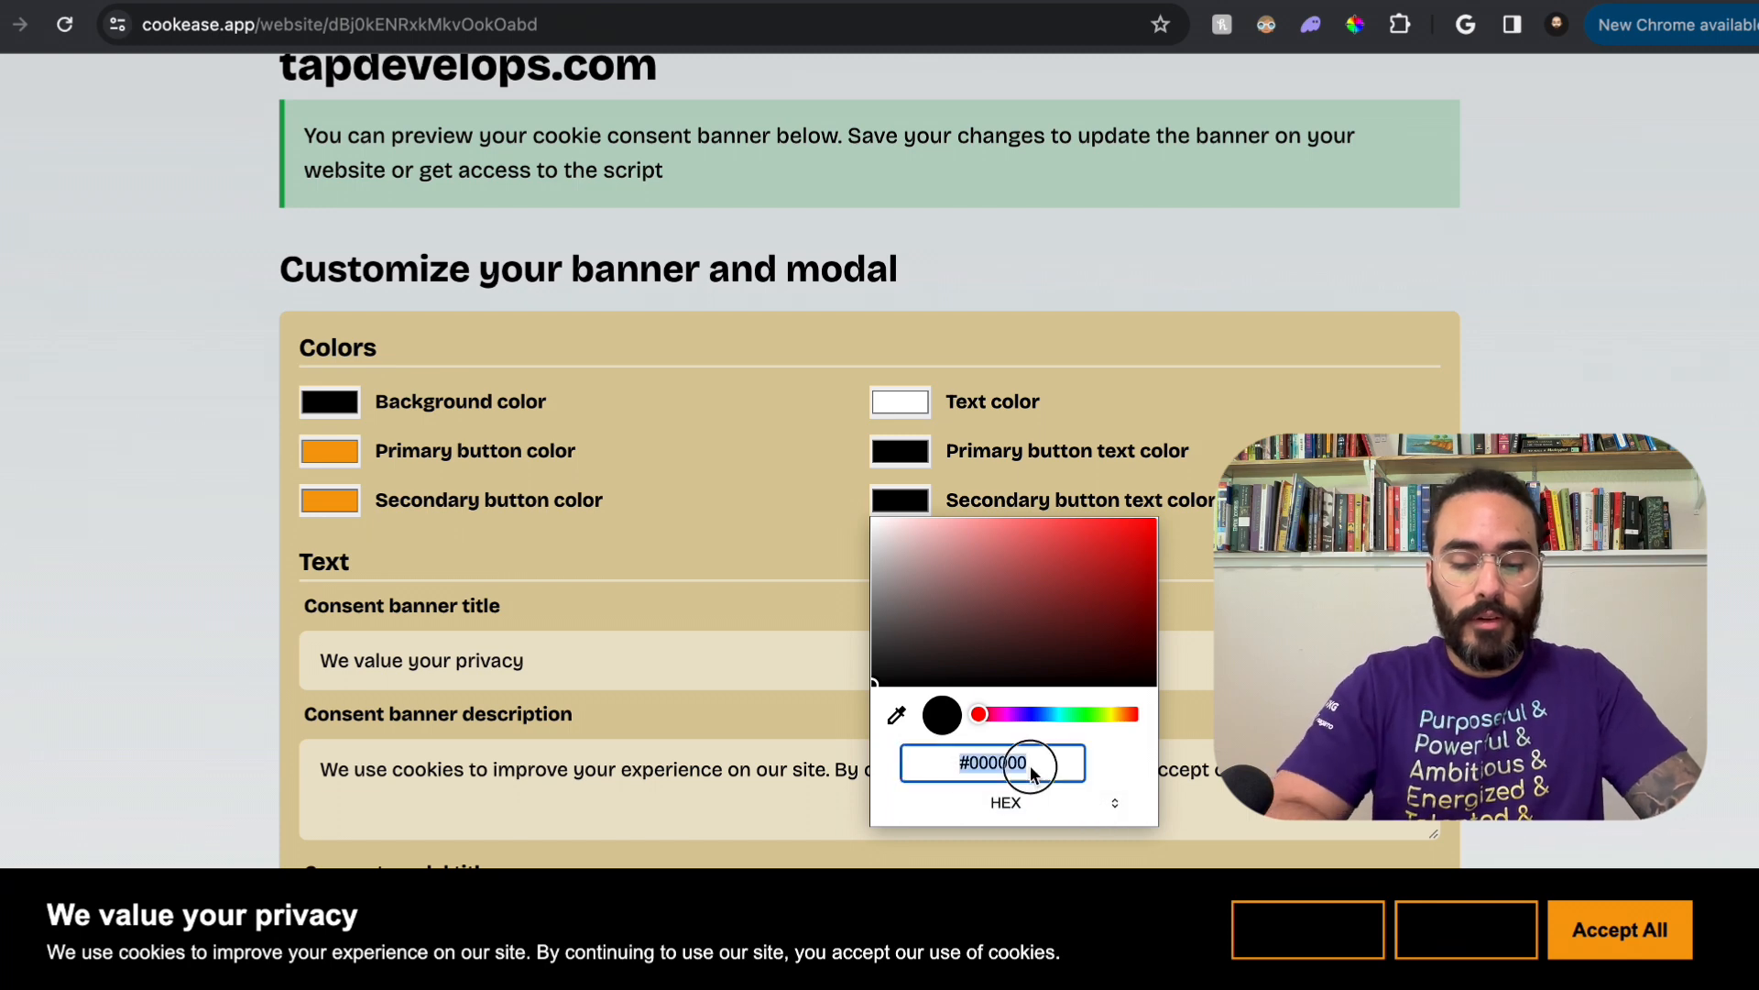
pyautogui.write('F59E0B')
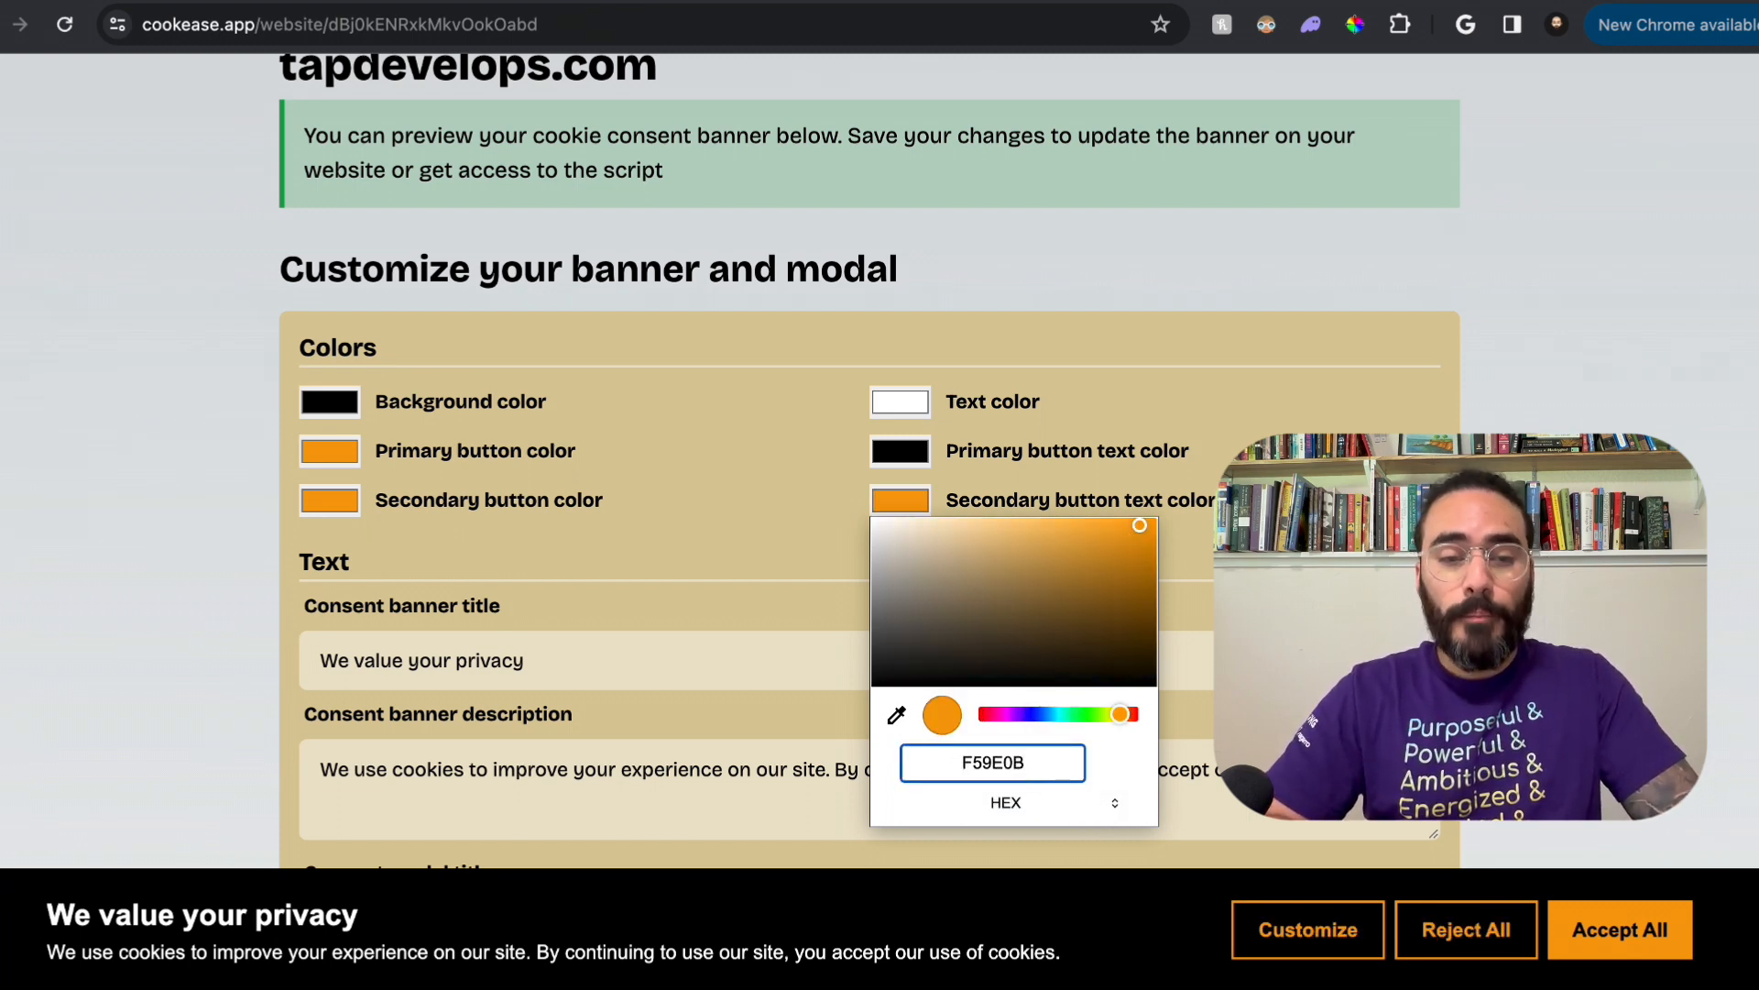
pyautogui.press('Return')
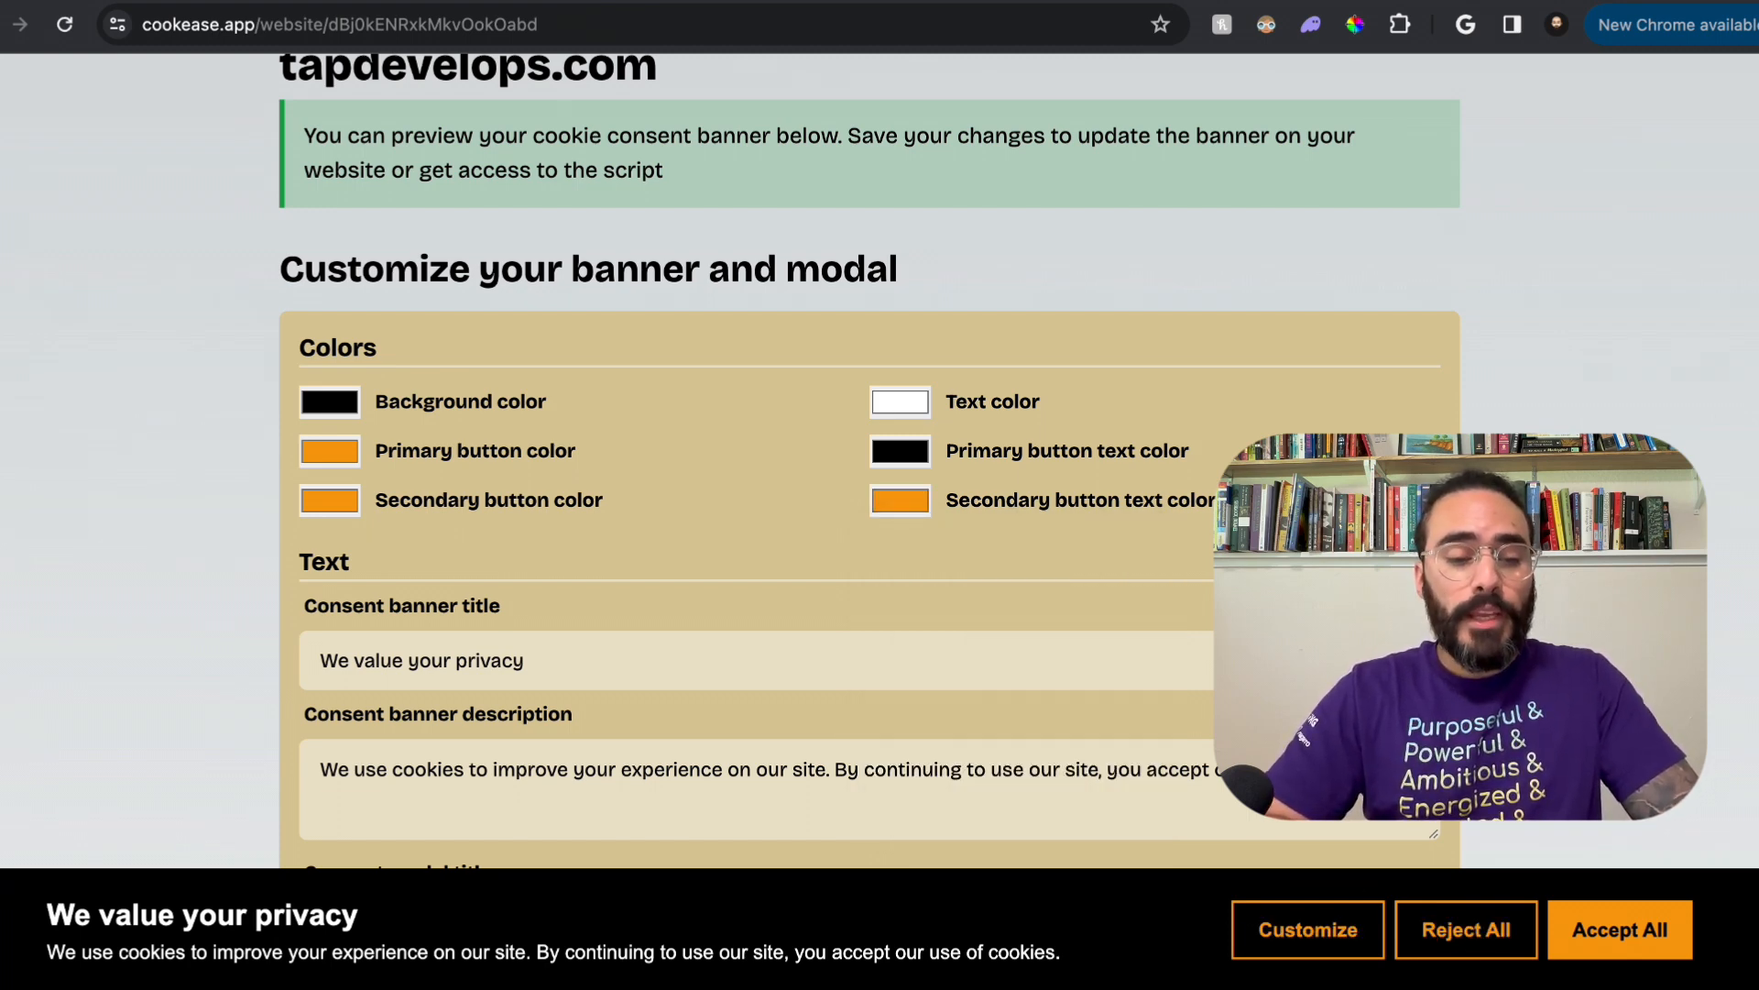
# Step: Replace the consent banner title with "Your privacy matters!"
pyautogui.scroll(-3, 630, 518)
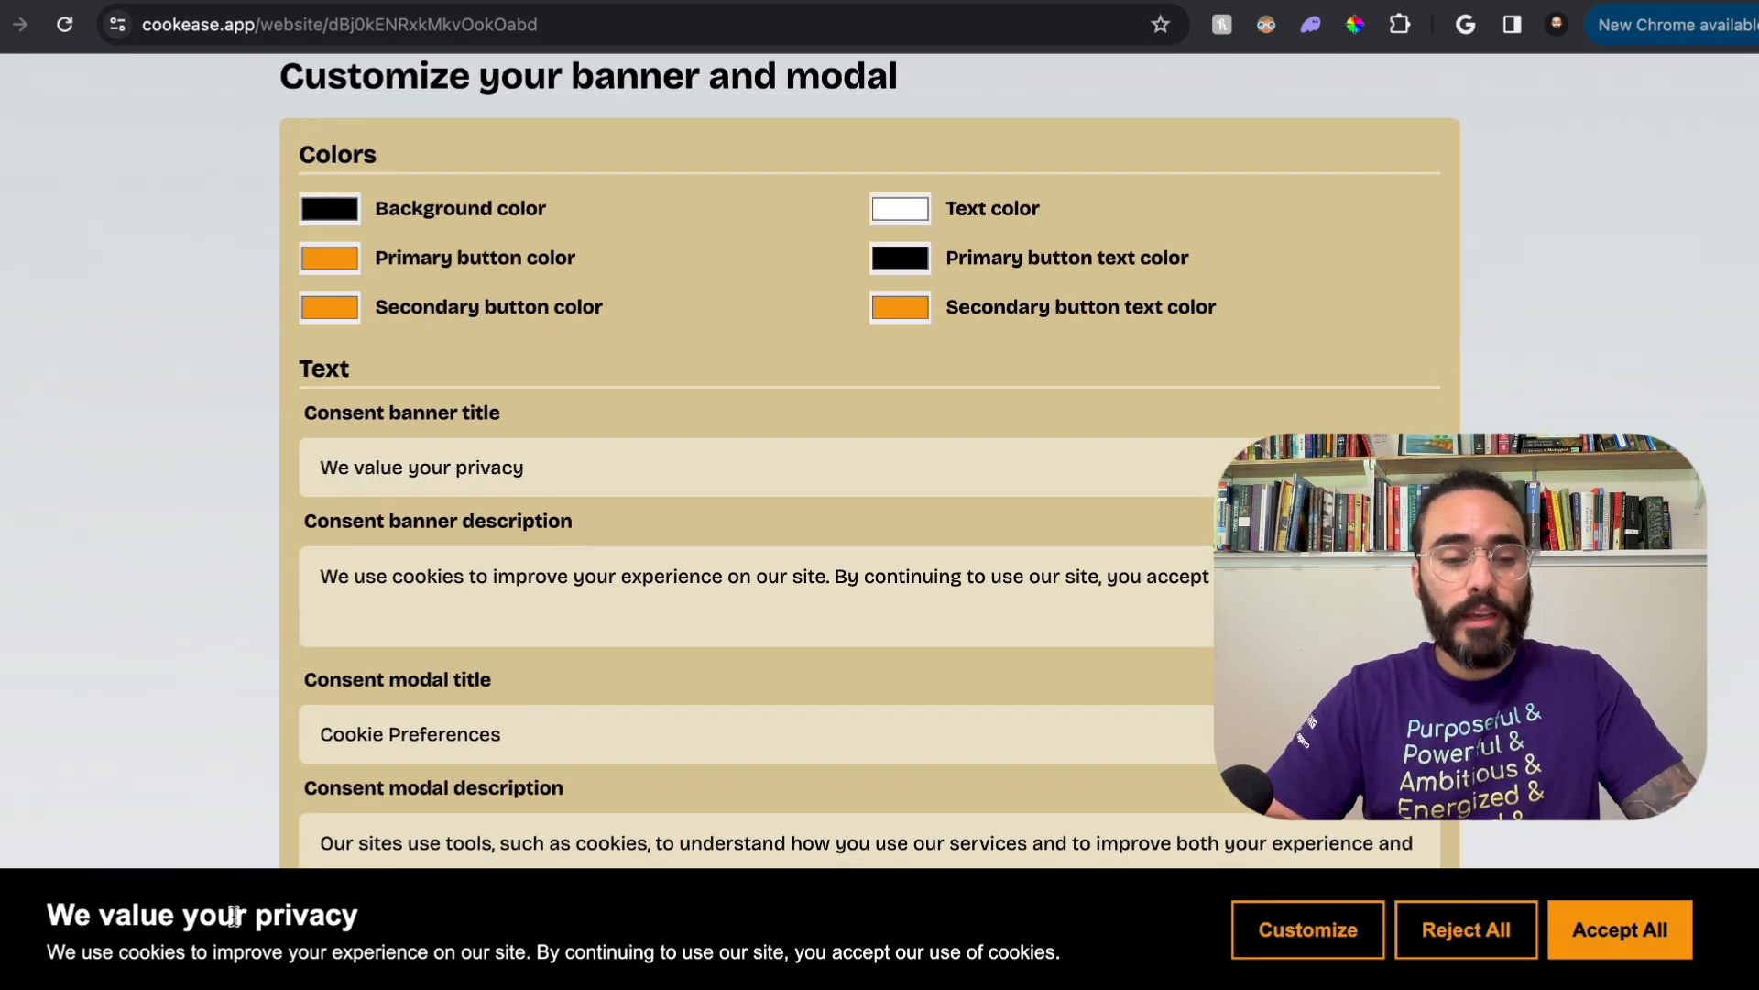
pyautogui.moveTo(549, 459); pyautogui.dragTo(79, 467)
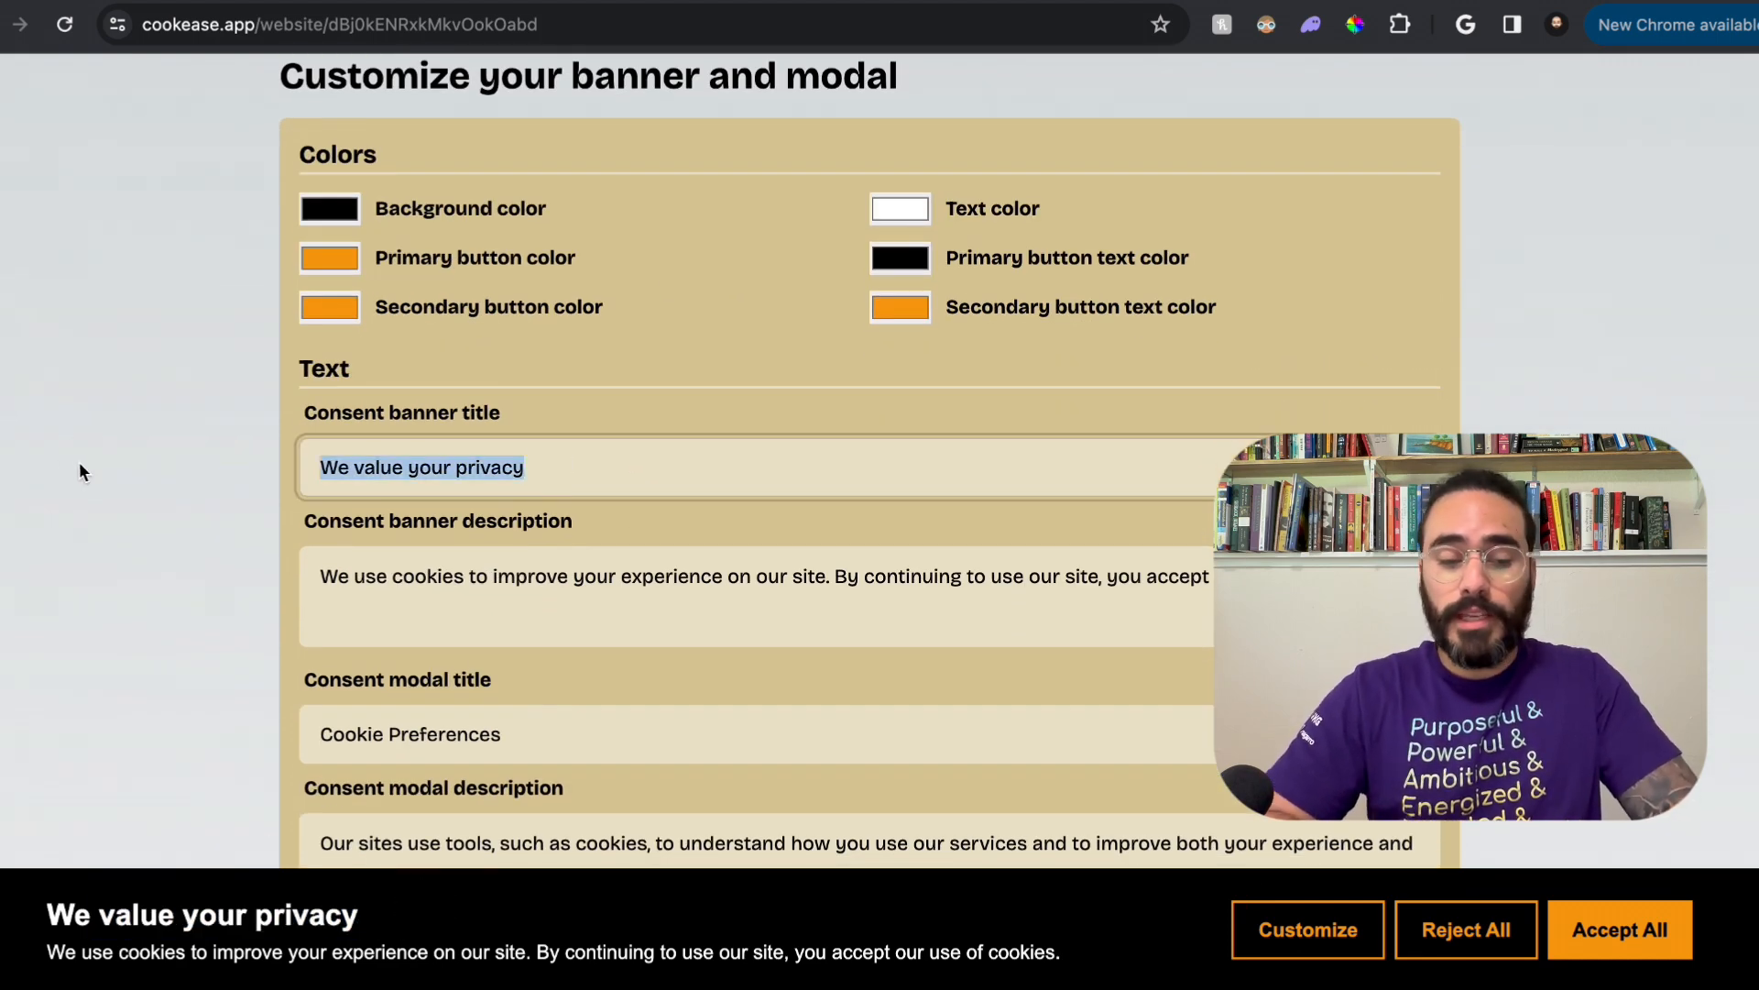
pyautogui.write('Time')
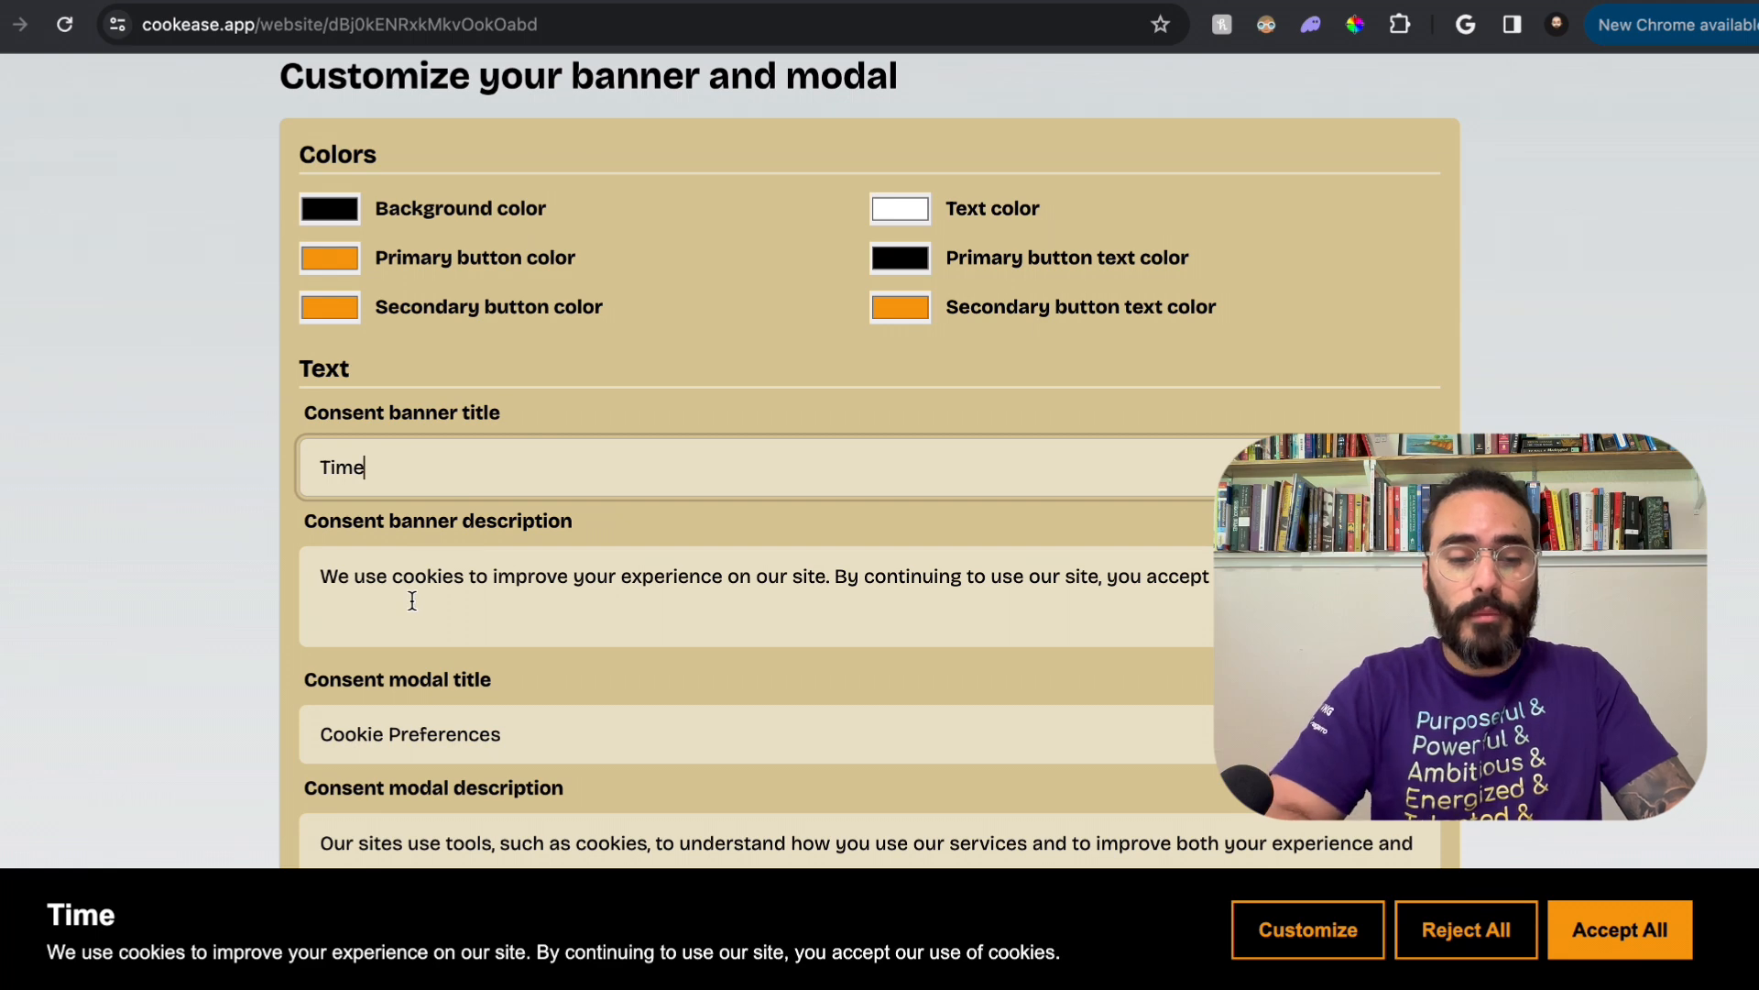
pyautogui.press('BackSpace')
pyautogui.press('BackSpace')
pyautogui.press('BackSpace')
pyautogui.press('BackSpace')
pyautogui.write('Your ')
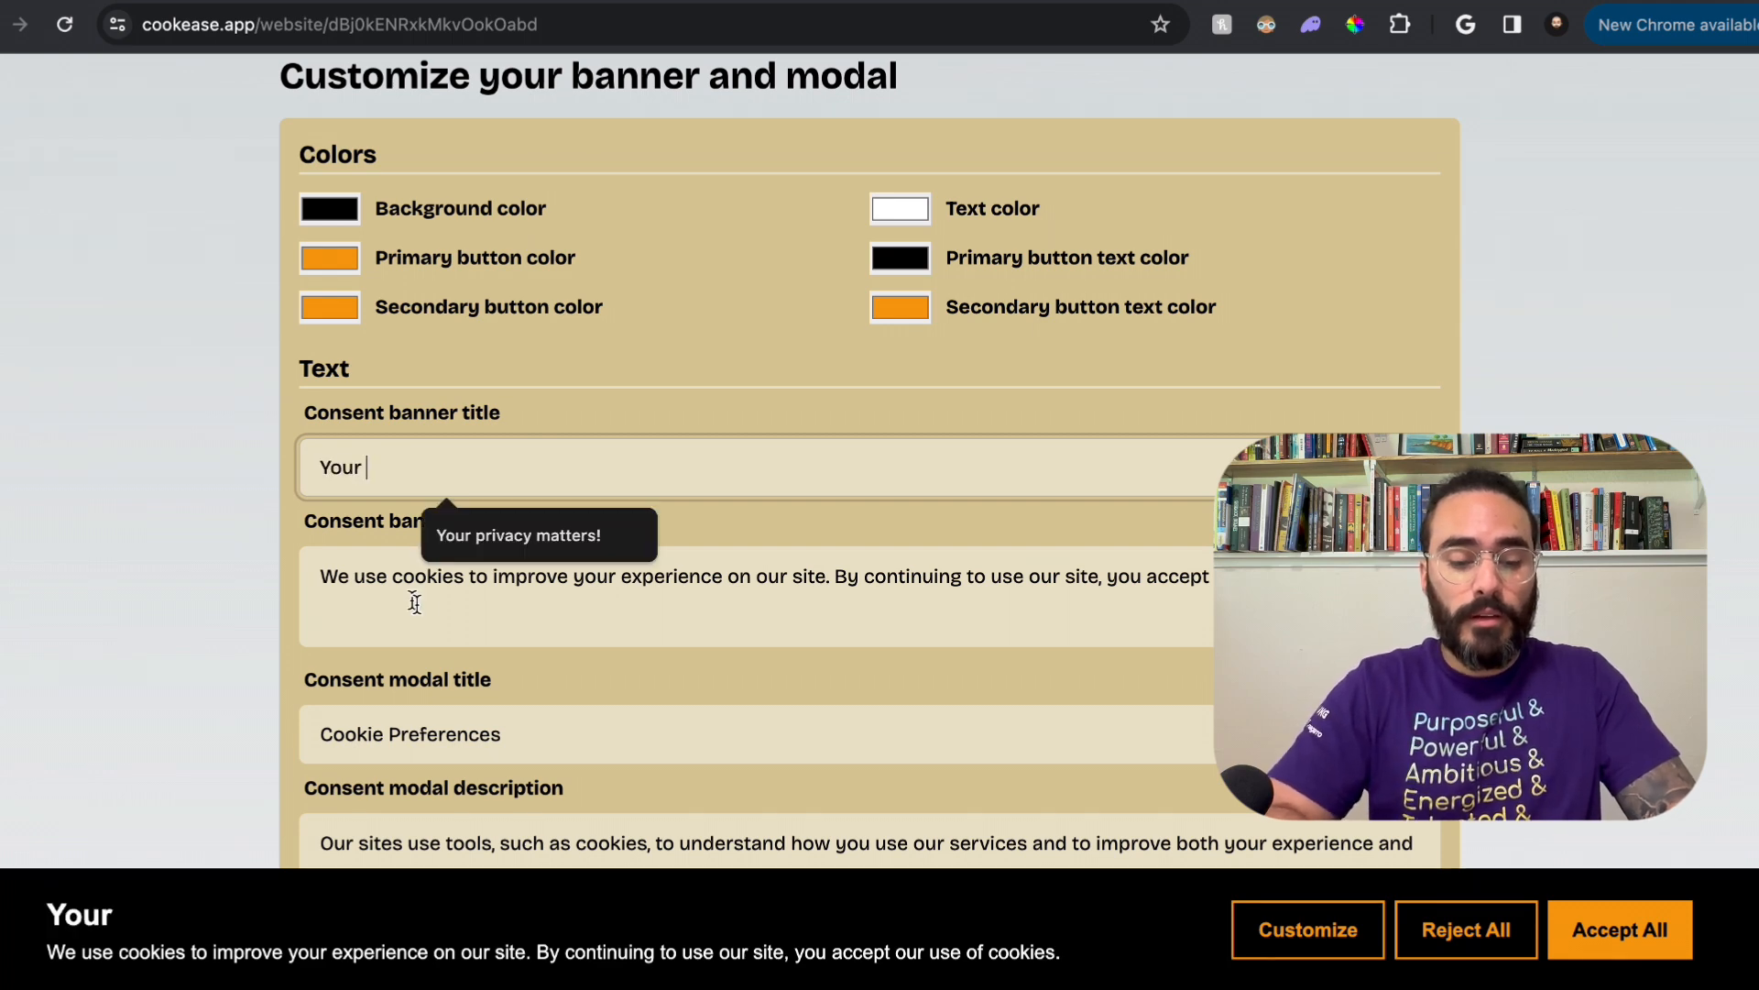
pyautogui.write('privacy matter')
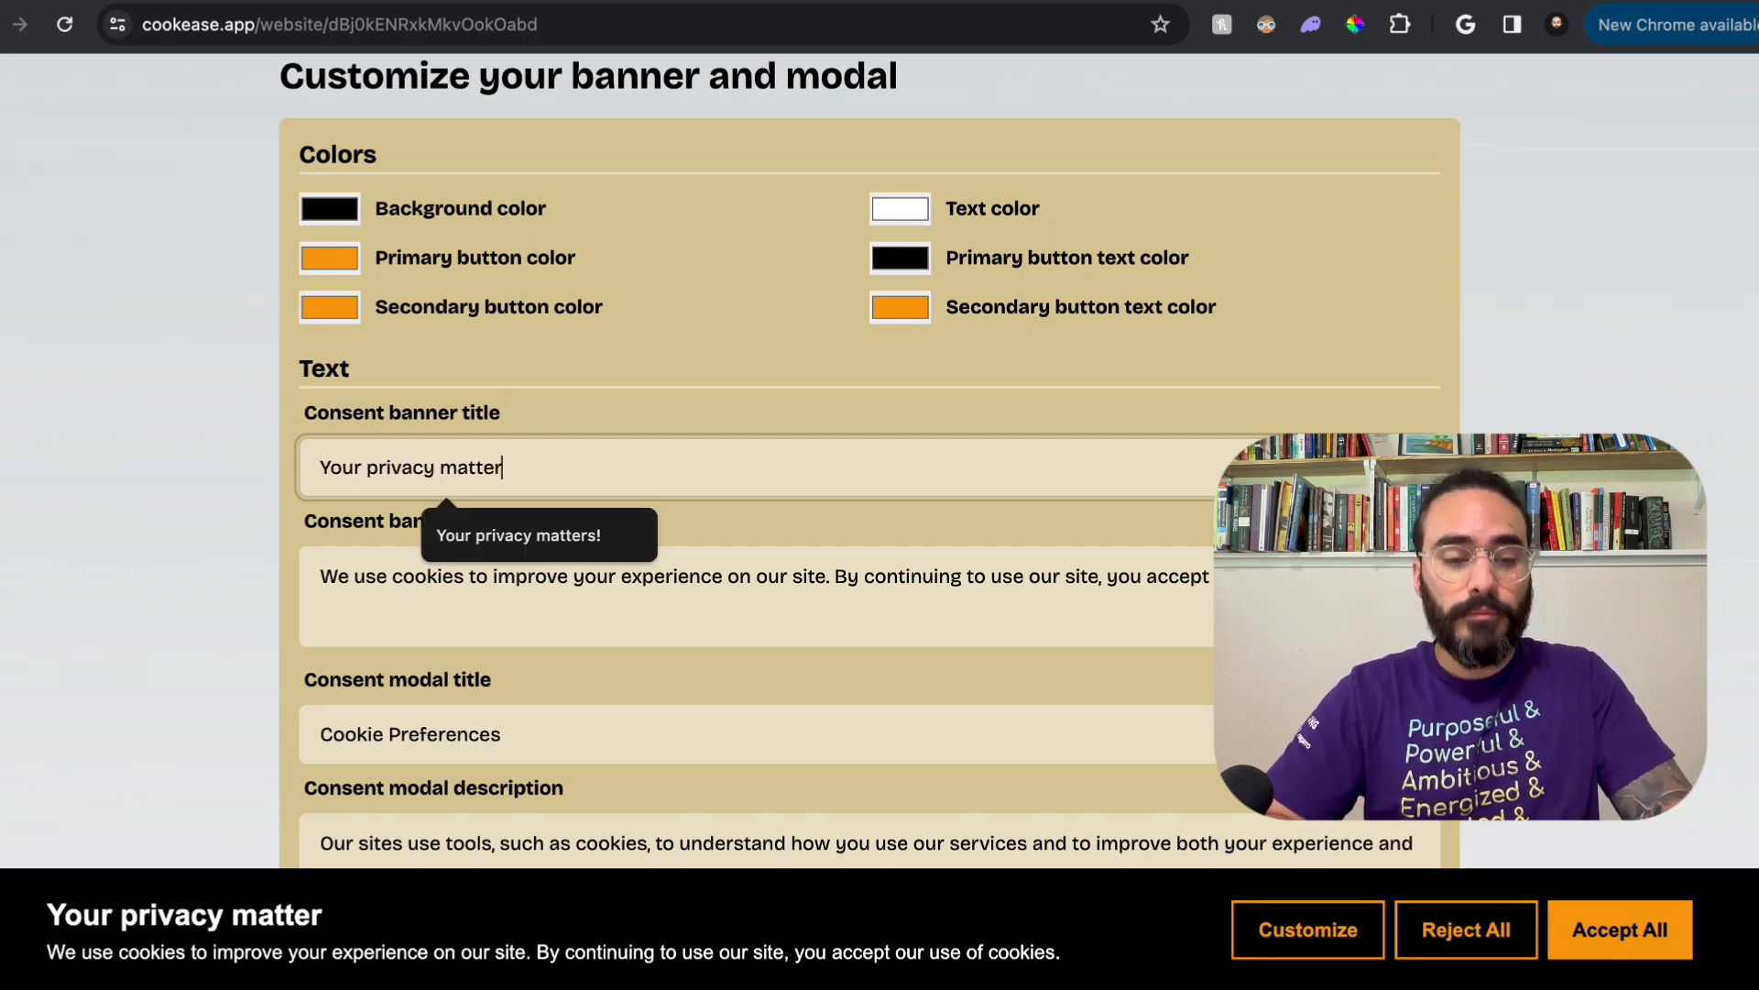
pyautogui.write('s!')
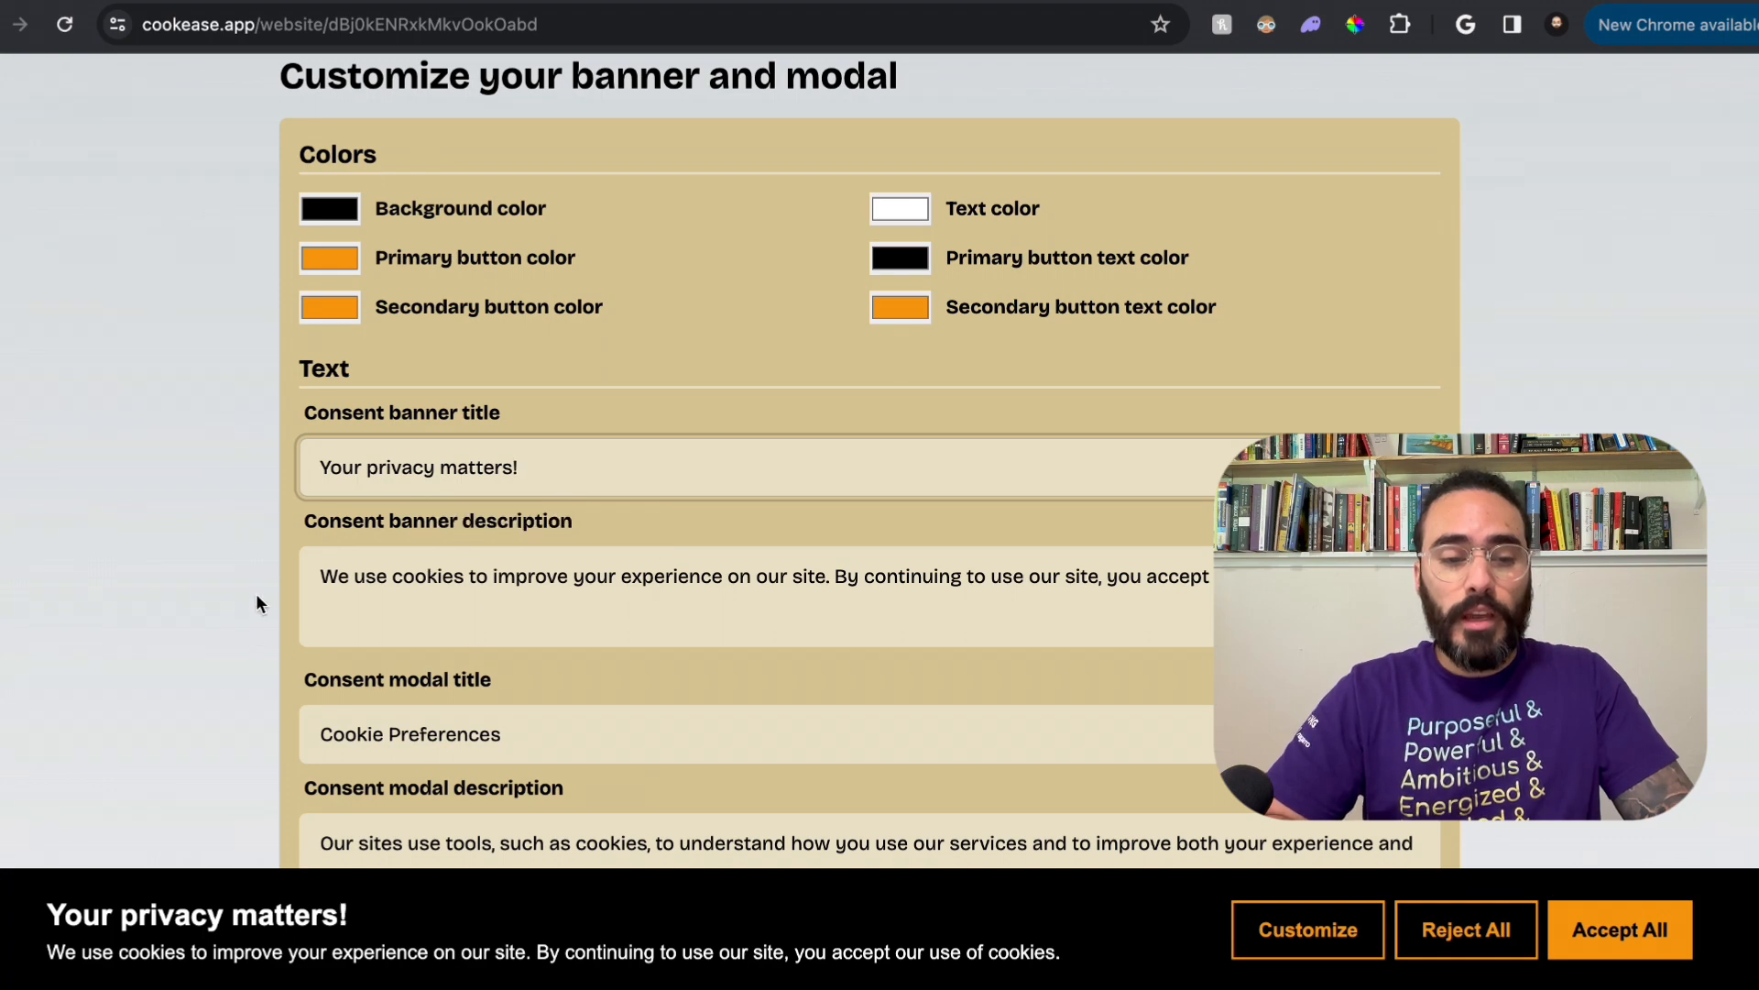
# Step: Review the remaining text settings, preview the Cookie Preferences modal from the banner, and dismiss it
pyautogui.scroll(-5, 275, 581)
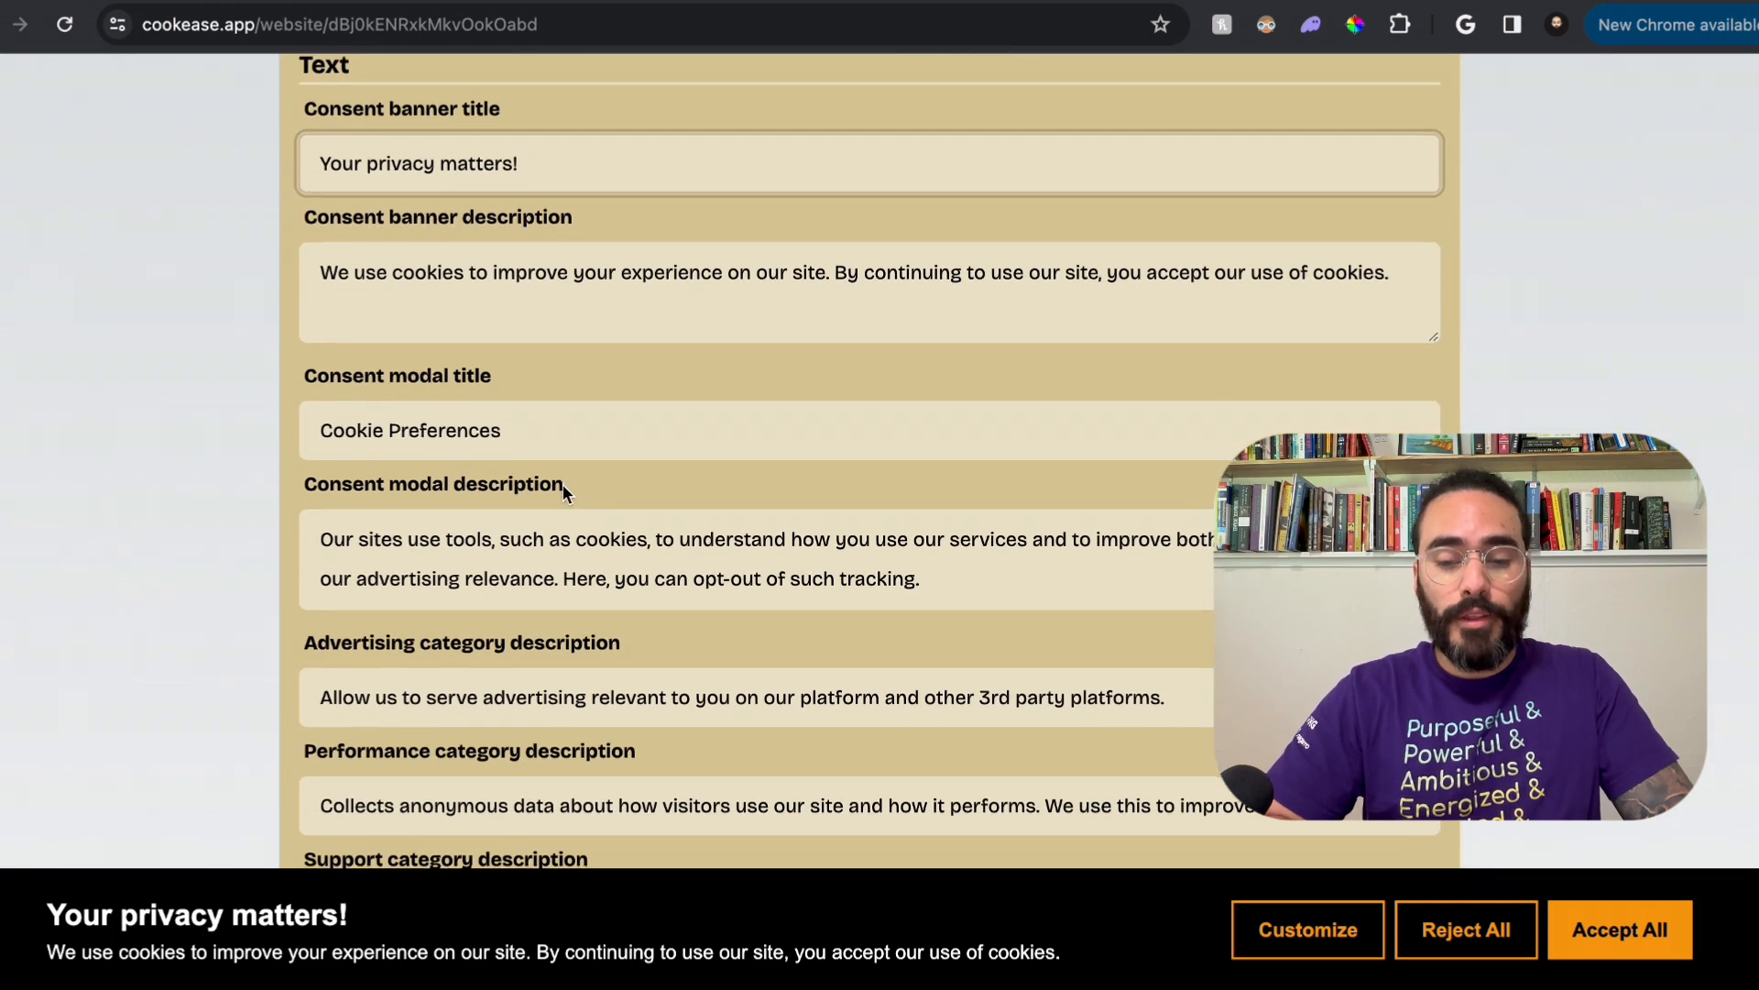
pyautogui.scroll(-10, 563, 484)
pyautogui.scroll(12, 593, 565)
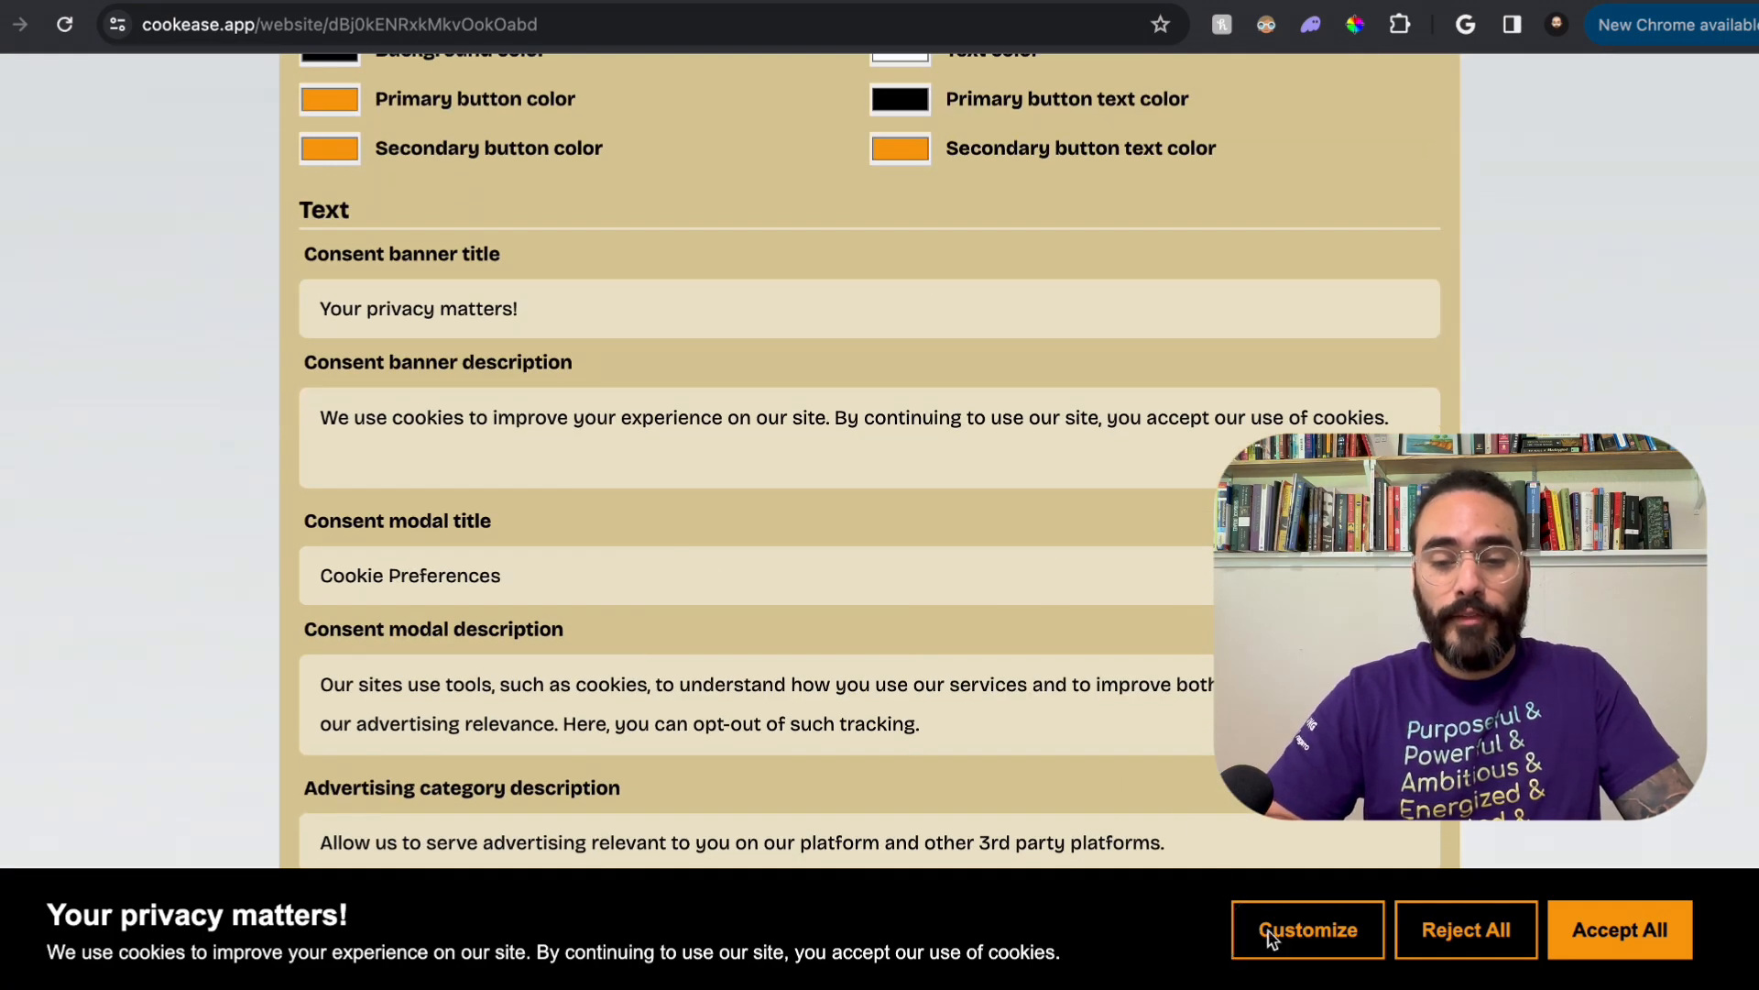
pyautogui.click(1272, 938)
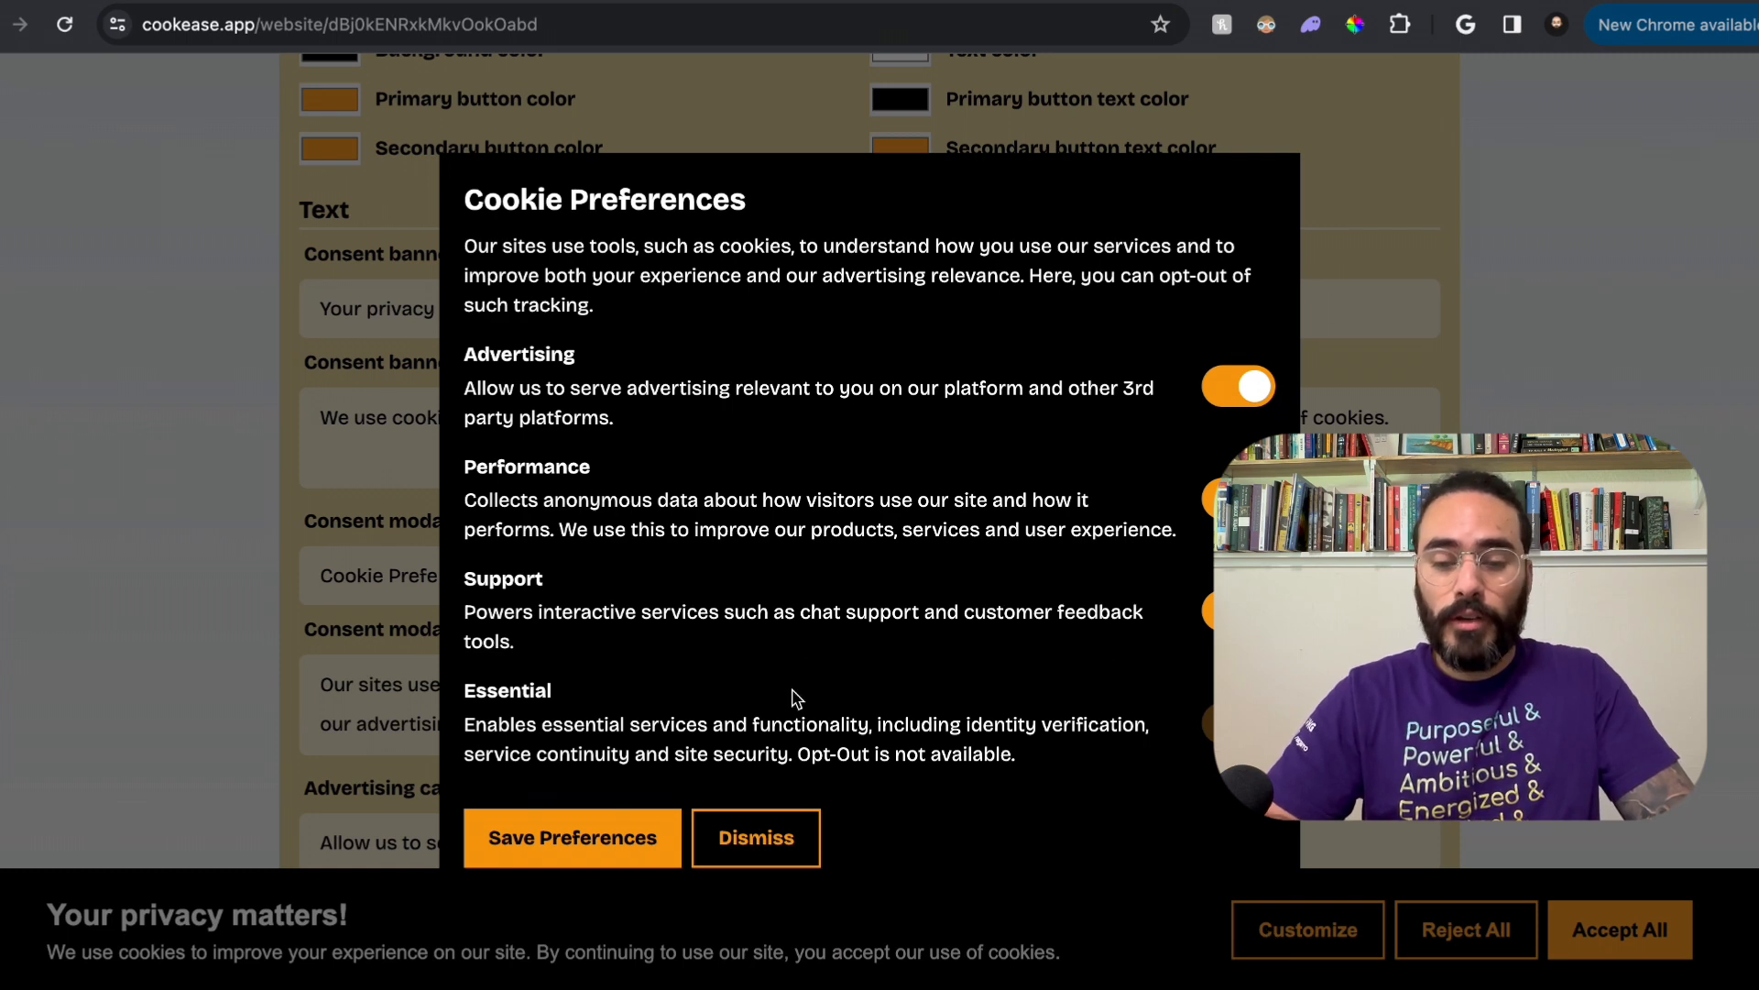
pyautogui.click(759, 841)
# Step: Try rounding the banner buttons with a button border radius of up to 35, and return it to 0
pyautogui.scroll(-10, 1200, 706)
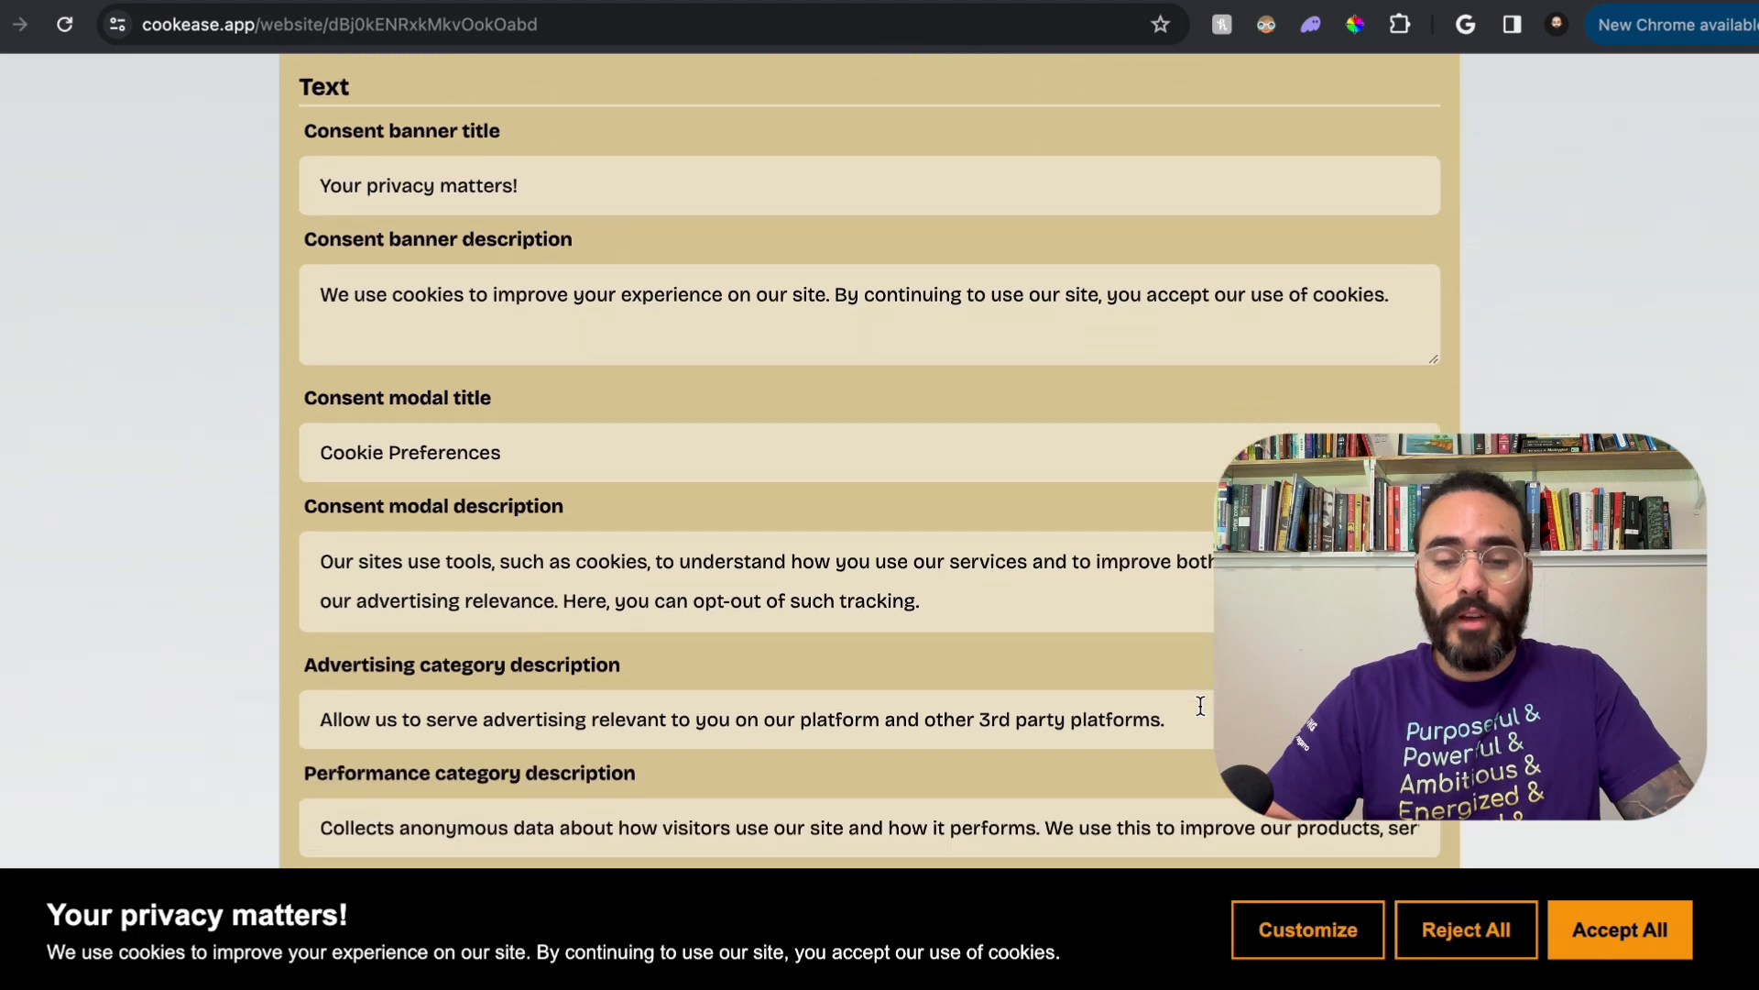
pyautogui.scroll(-4, 870, 459)
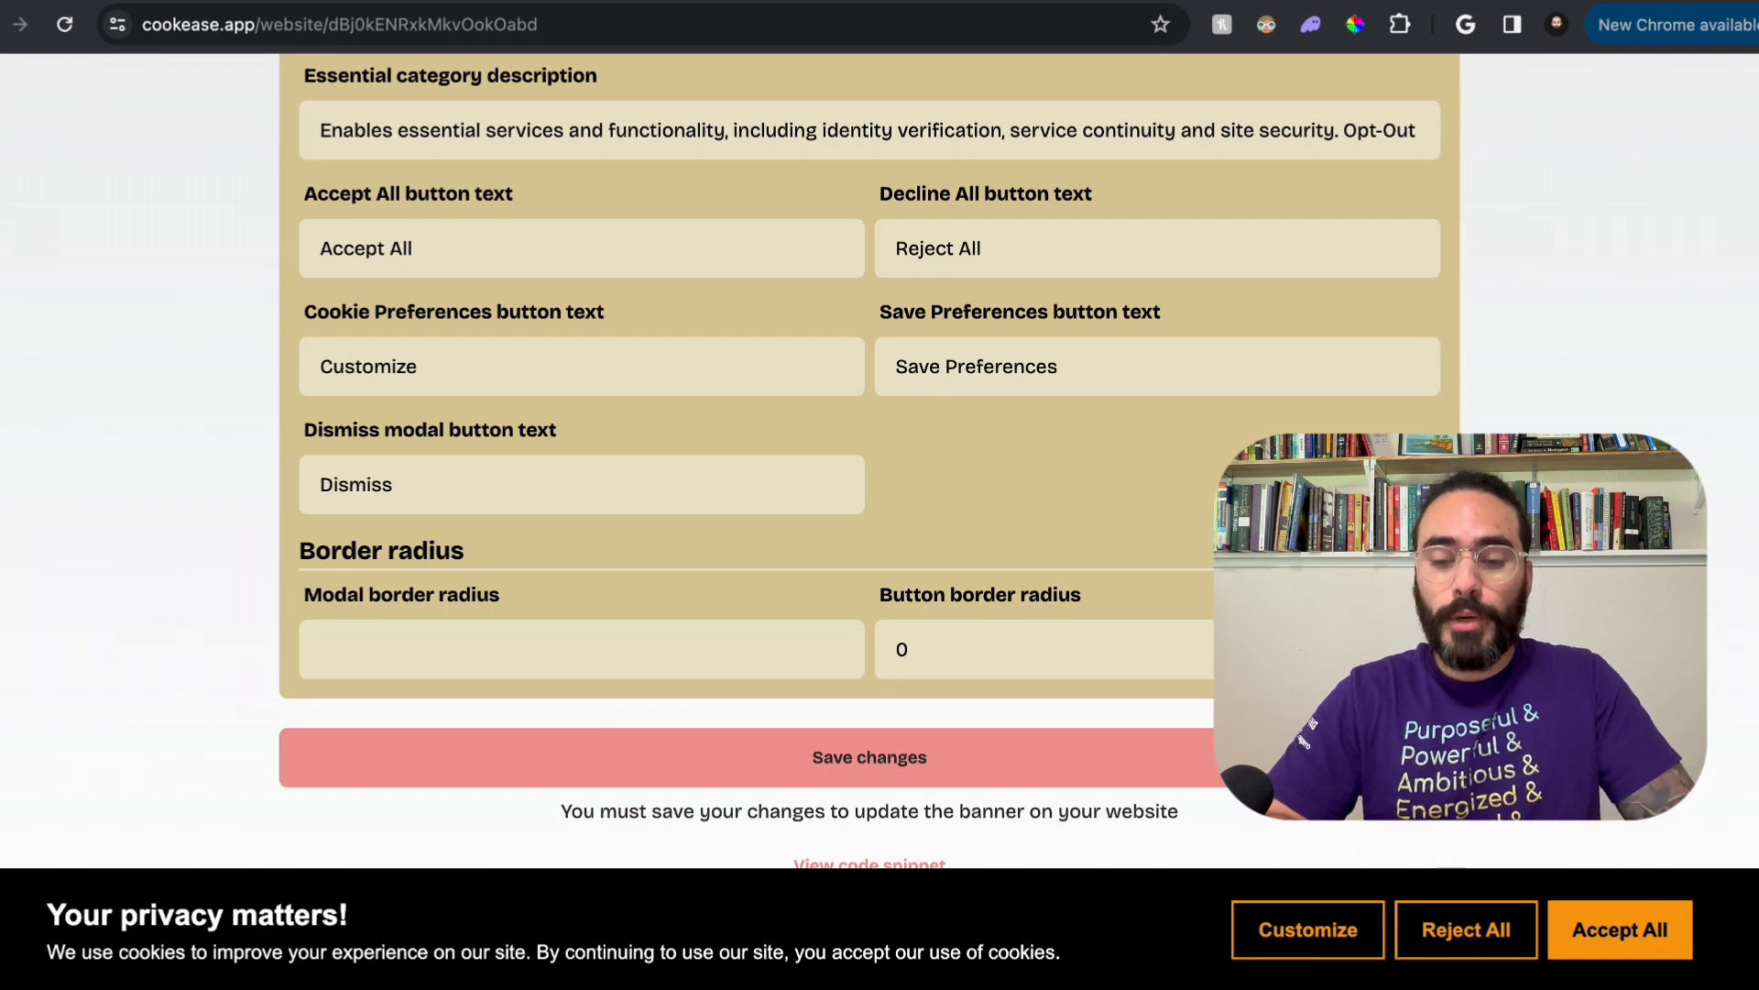
pyautogui.click(896, 650)
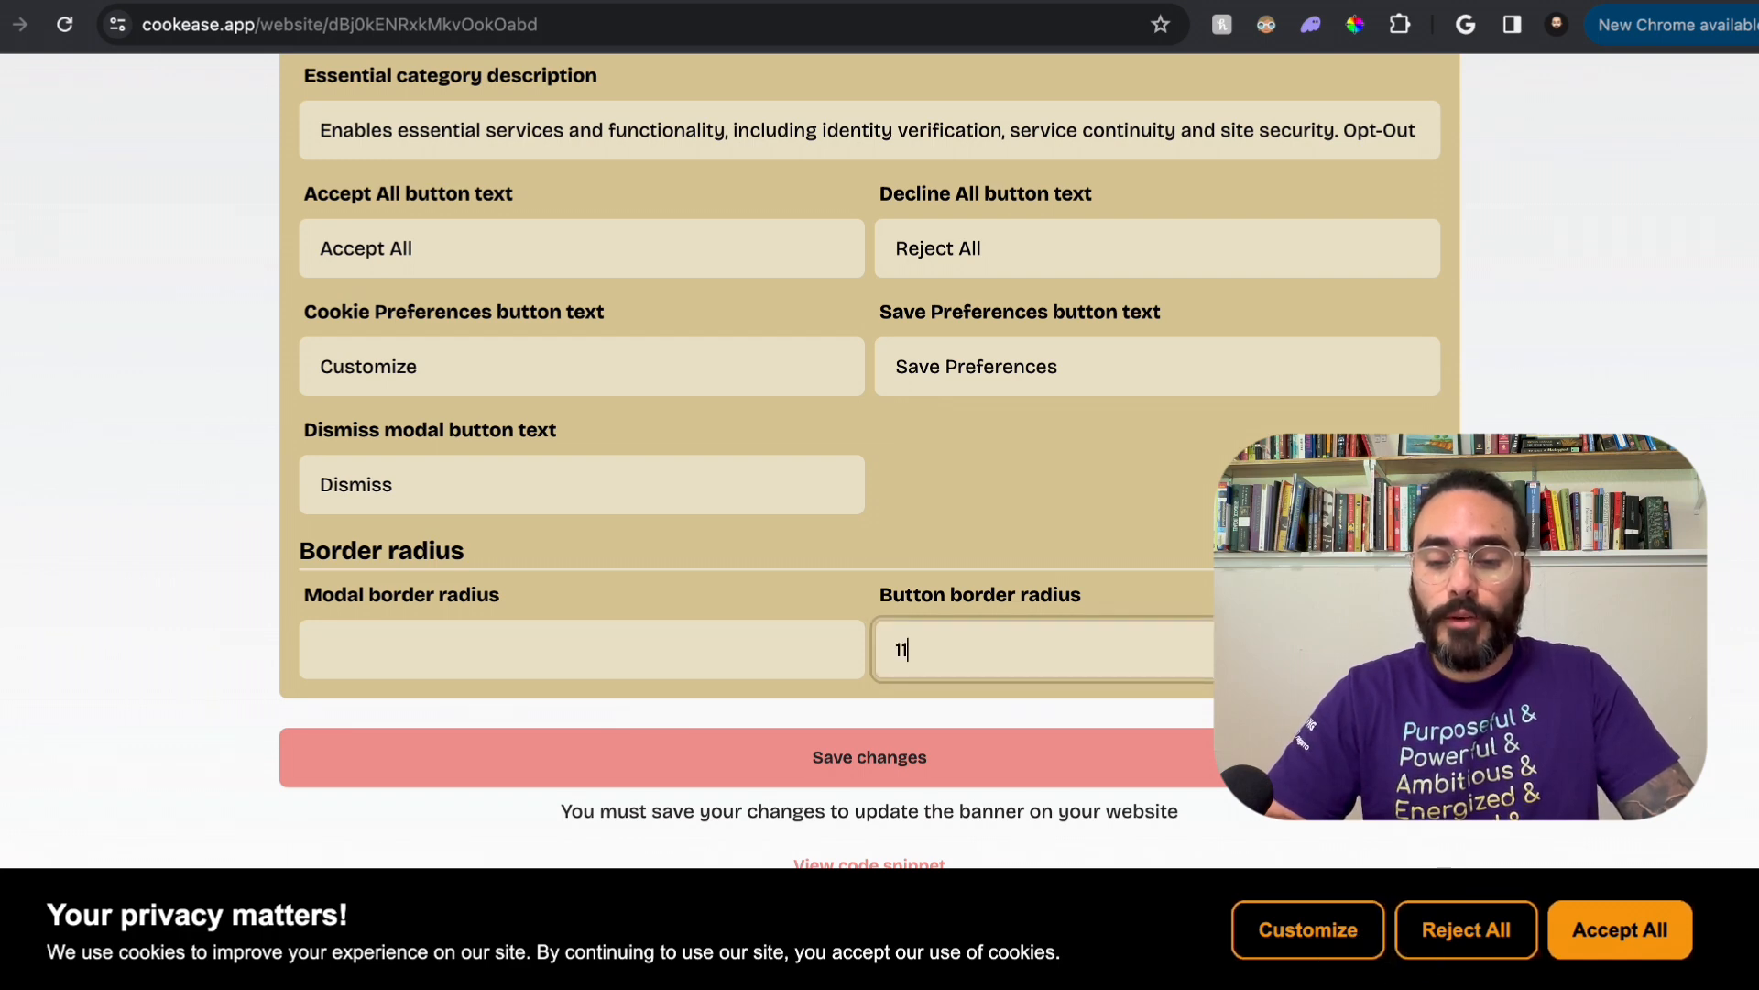
pyautogui.press('Up')
pyautogui.press('Up')
pyautogui.press('Up')
pyautogui.press('Up')
pyautogui.press('Up')
pyautogui.press('Up')
pyautogui.press('Up')
pyautogui.press('Up')
pyautogui.press('Up')
pyautogui.press('Up')
pyautogui.press('Up')
pyautogui.press('Up')
pyautogui.press('Up')
pyautogui.press('Up')
pyautogui.press('Up')
pyautogui.press('Up')
pyautogui.press('Up')
pyautogui.press('Up')
pyautogui.press('Up')
pyautogui.press('Up')
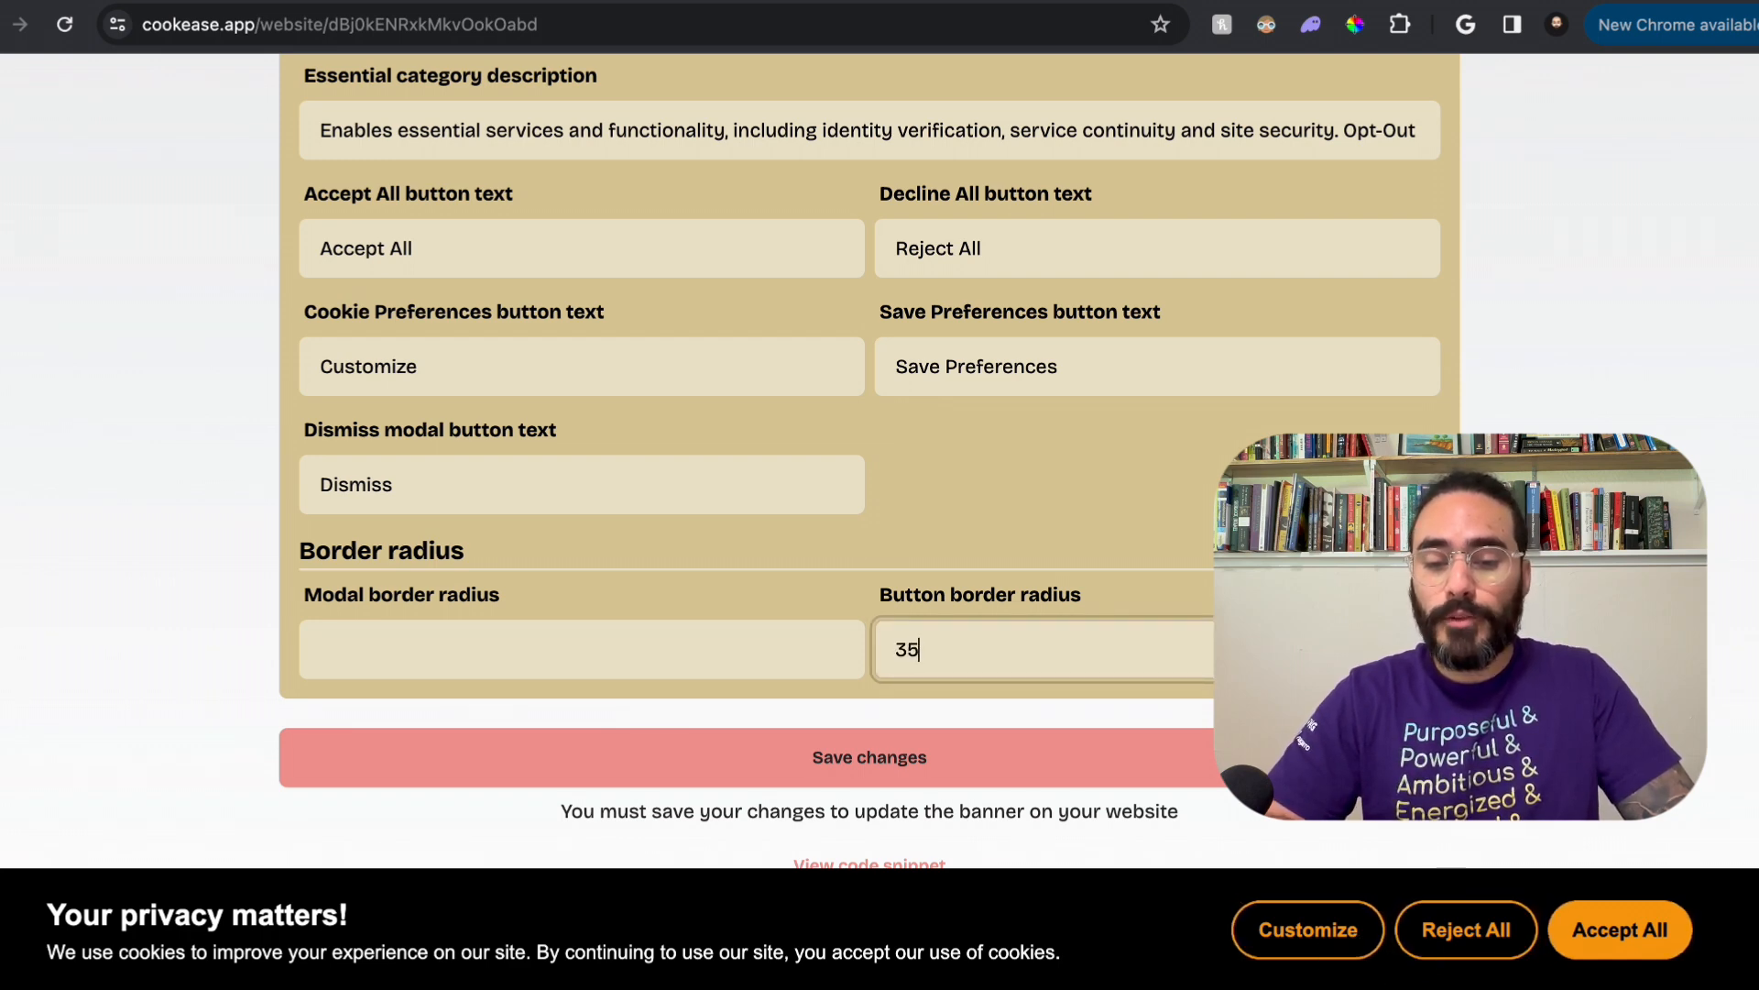
pyautogui.press('Down')
pyautogui.press('Down')
pyautogui.press('Down')
pyautogui.press('Down')
pyautogui.press('Down')
pyautogui.press('Down')
pyautogui.press('Down')
pyautogui.press('Down')
pyautogui.press('Down')
pyautogui.press('Down')
pyautogui.press('Down')
pyautogui.press('Down')
pyautogui.press('Down')
pyautogui.press('Down')
pyautogui.press('Down')
pyautogui.press('Down')
pyautogui.press('Down')
pyautogui.press('Down')
pyautogui.press('Down')
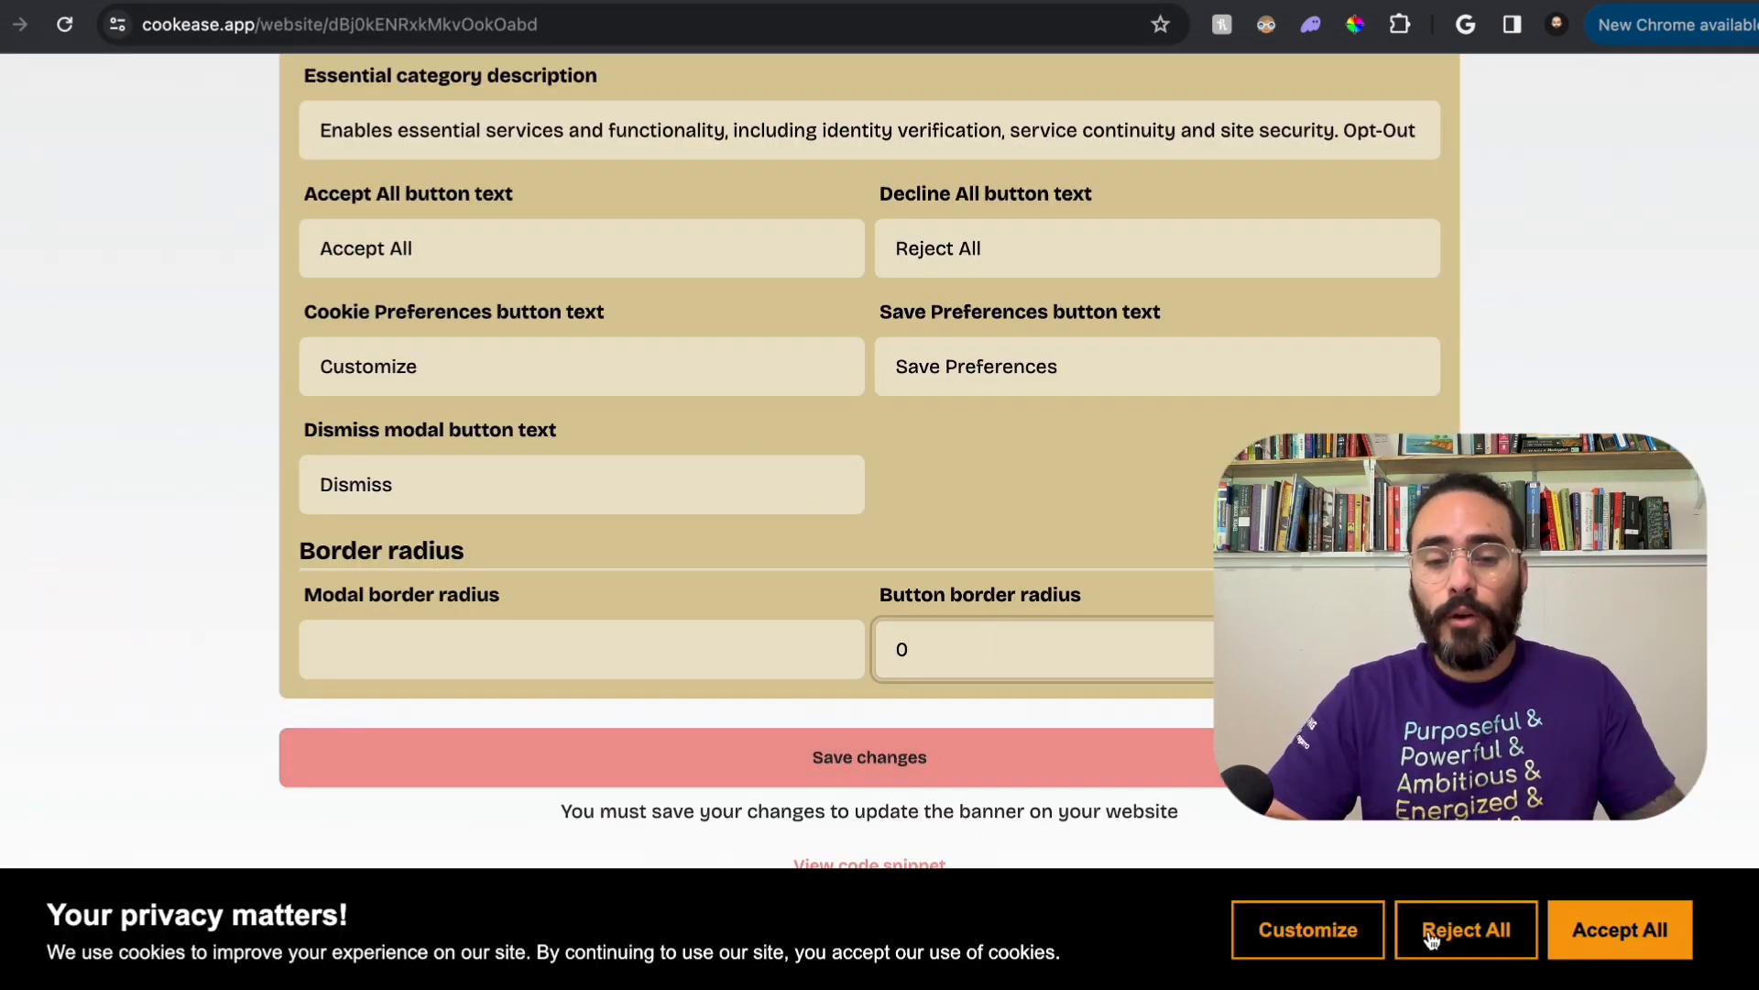
# Step: Preview accepting all cookies in the banner, examine the resulting consent callback object, and close the callback dialog
pyautogui.click(1596, 944)
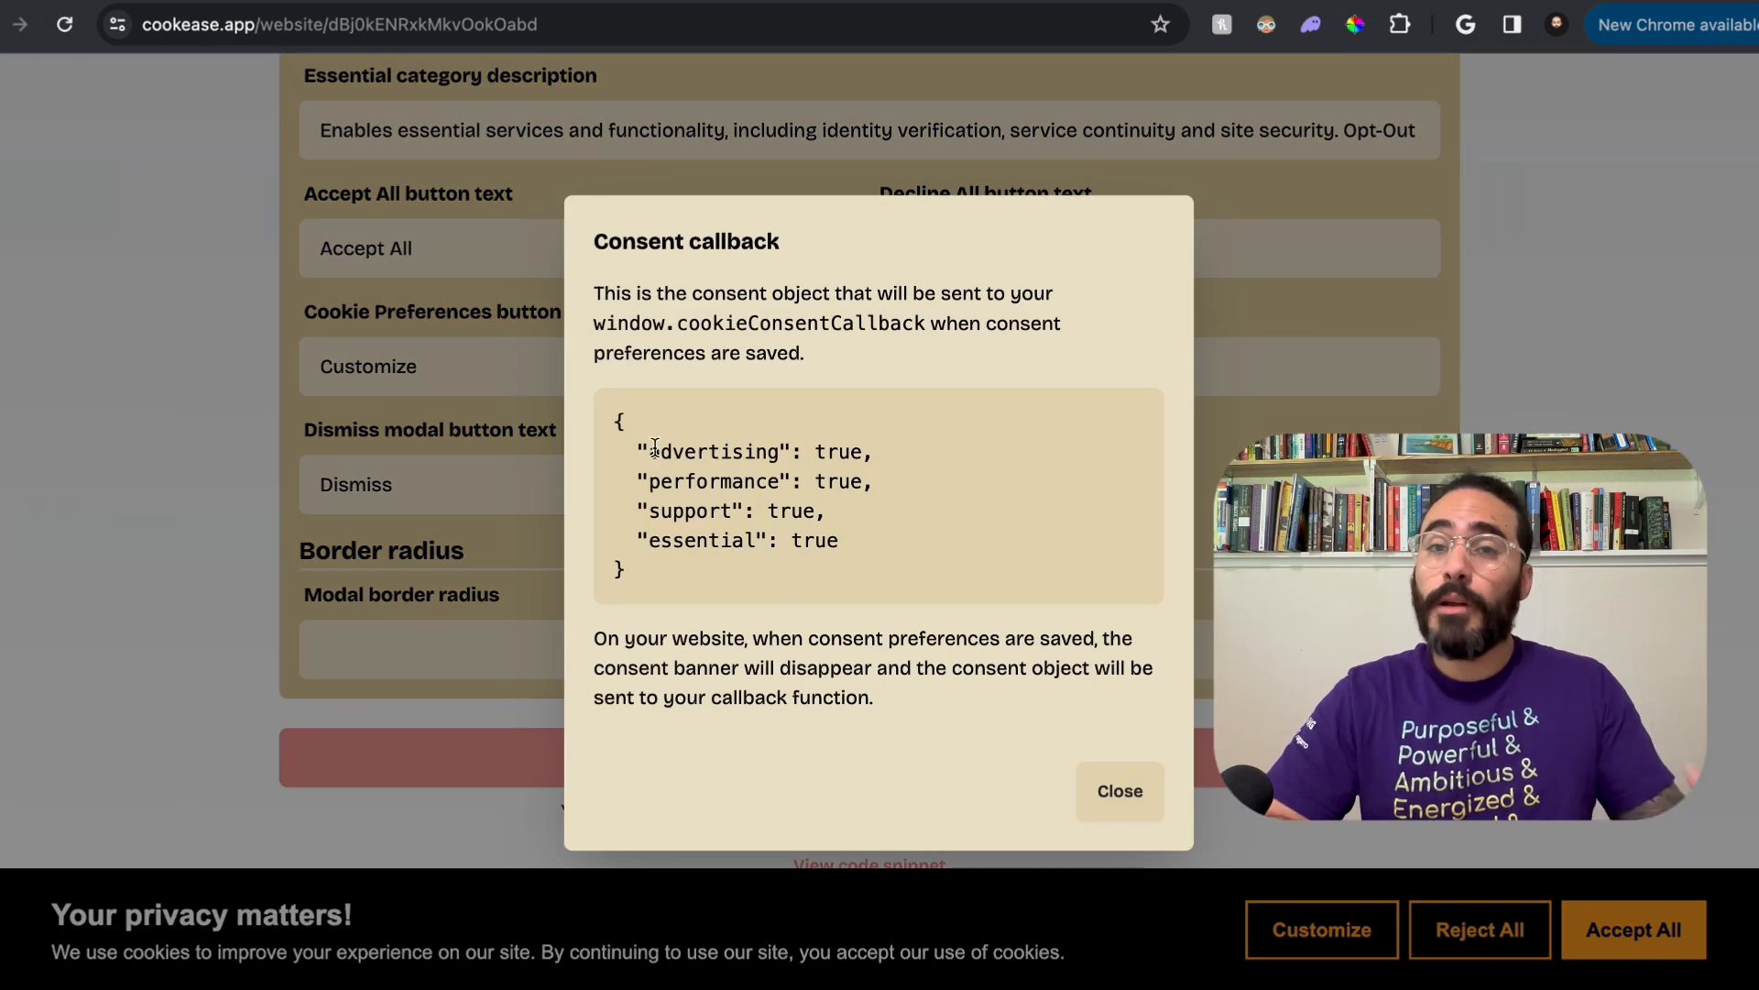
pyautogui.moveTo(613, 411); pyautogui.dragTo(781, 581)
pyautogui.click(784, 593)
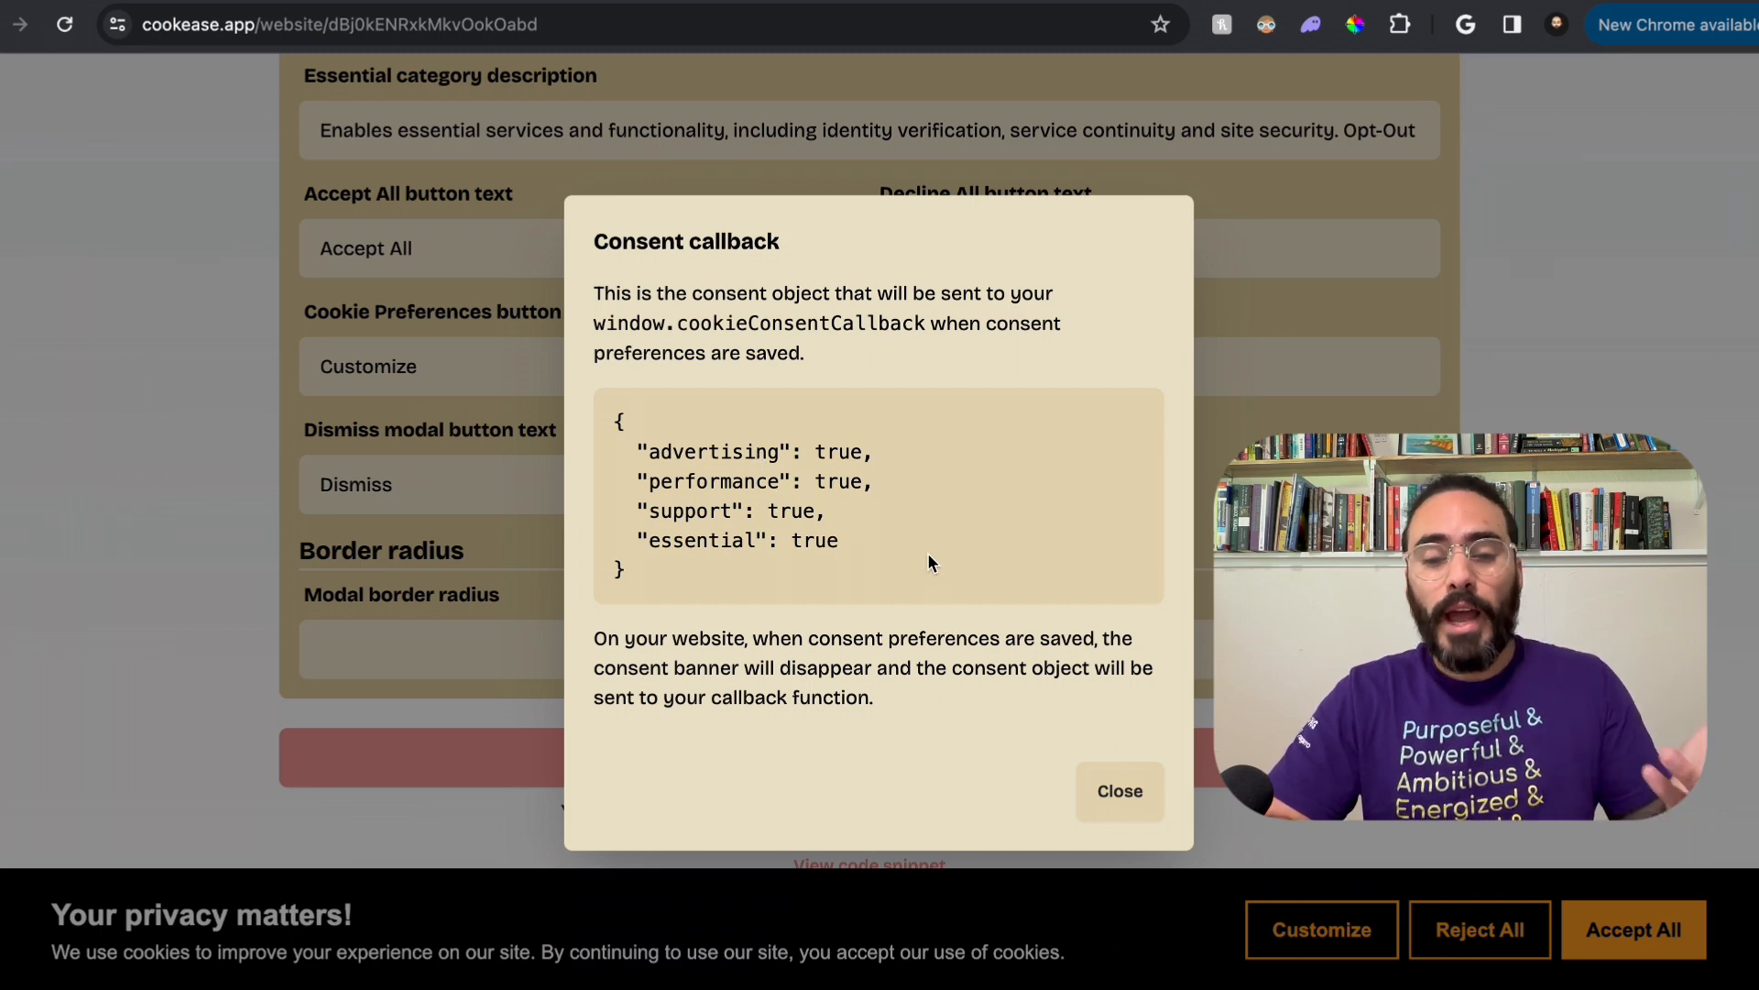
pyautogui.moveTo(613, 411); pyautogui.dragTo(864, 550)
pyautogui.click(872, 560)
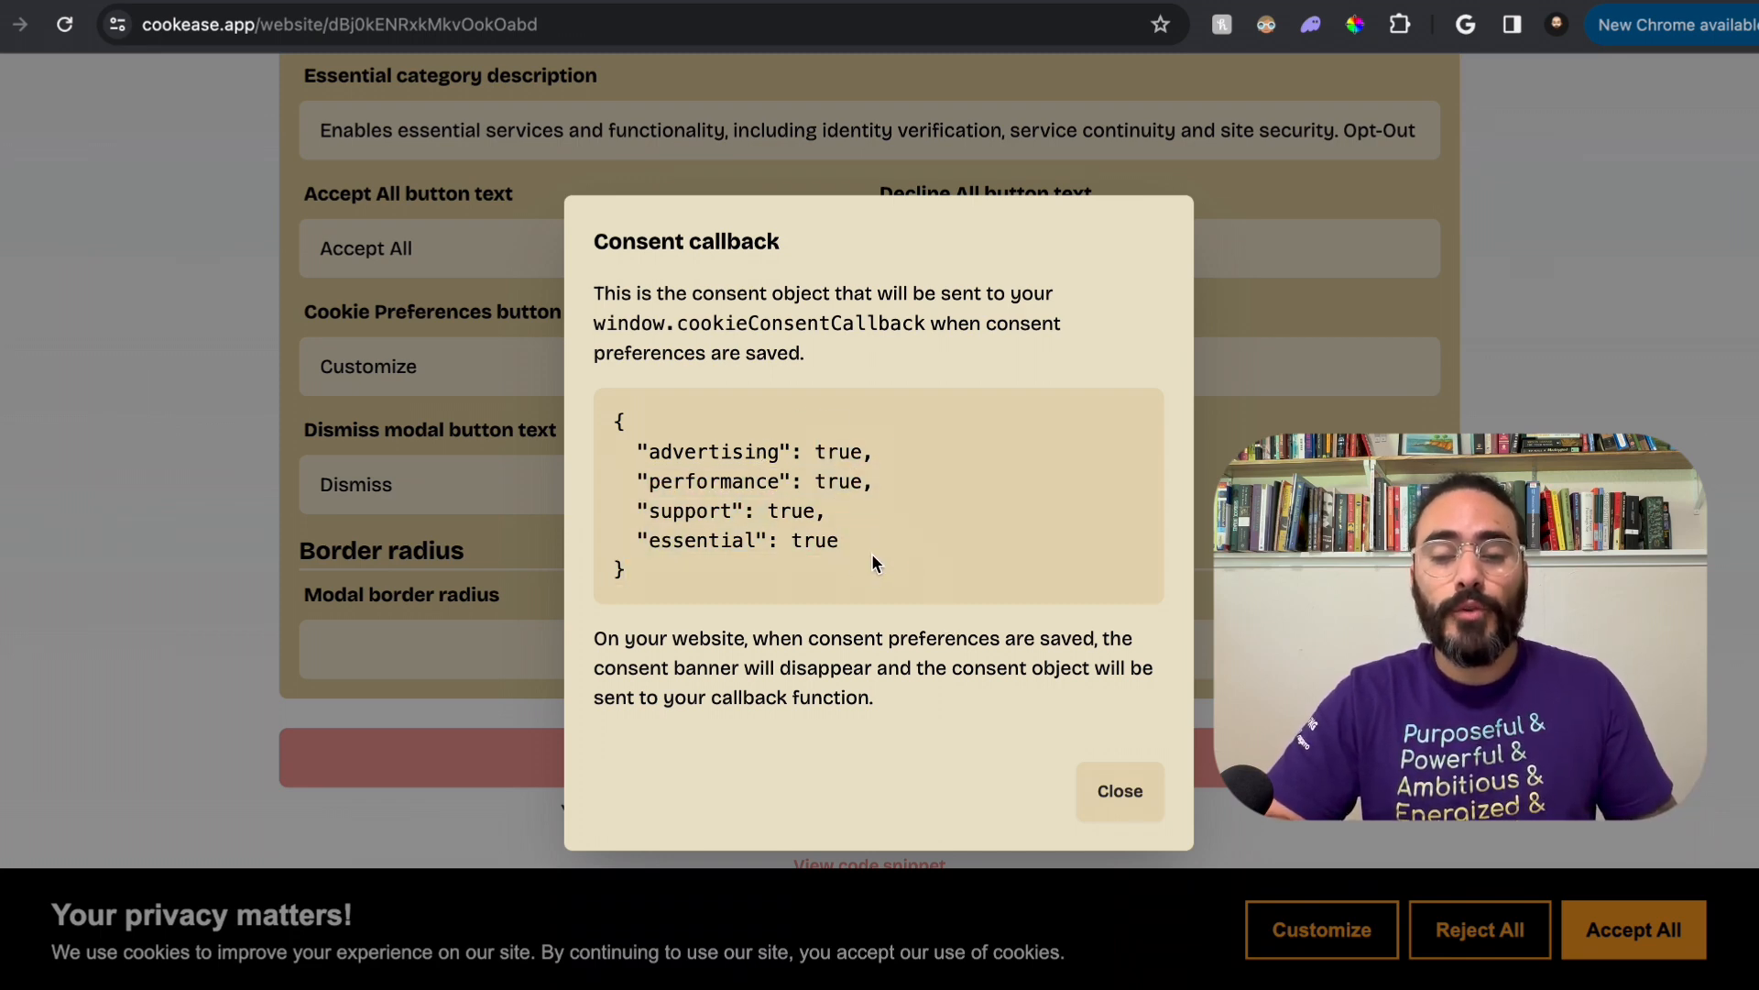
pyautogui.moveTo(733, 471); pyautogui.dragTo(781, 455)
pyautogui.click(850, 507)
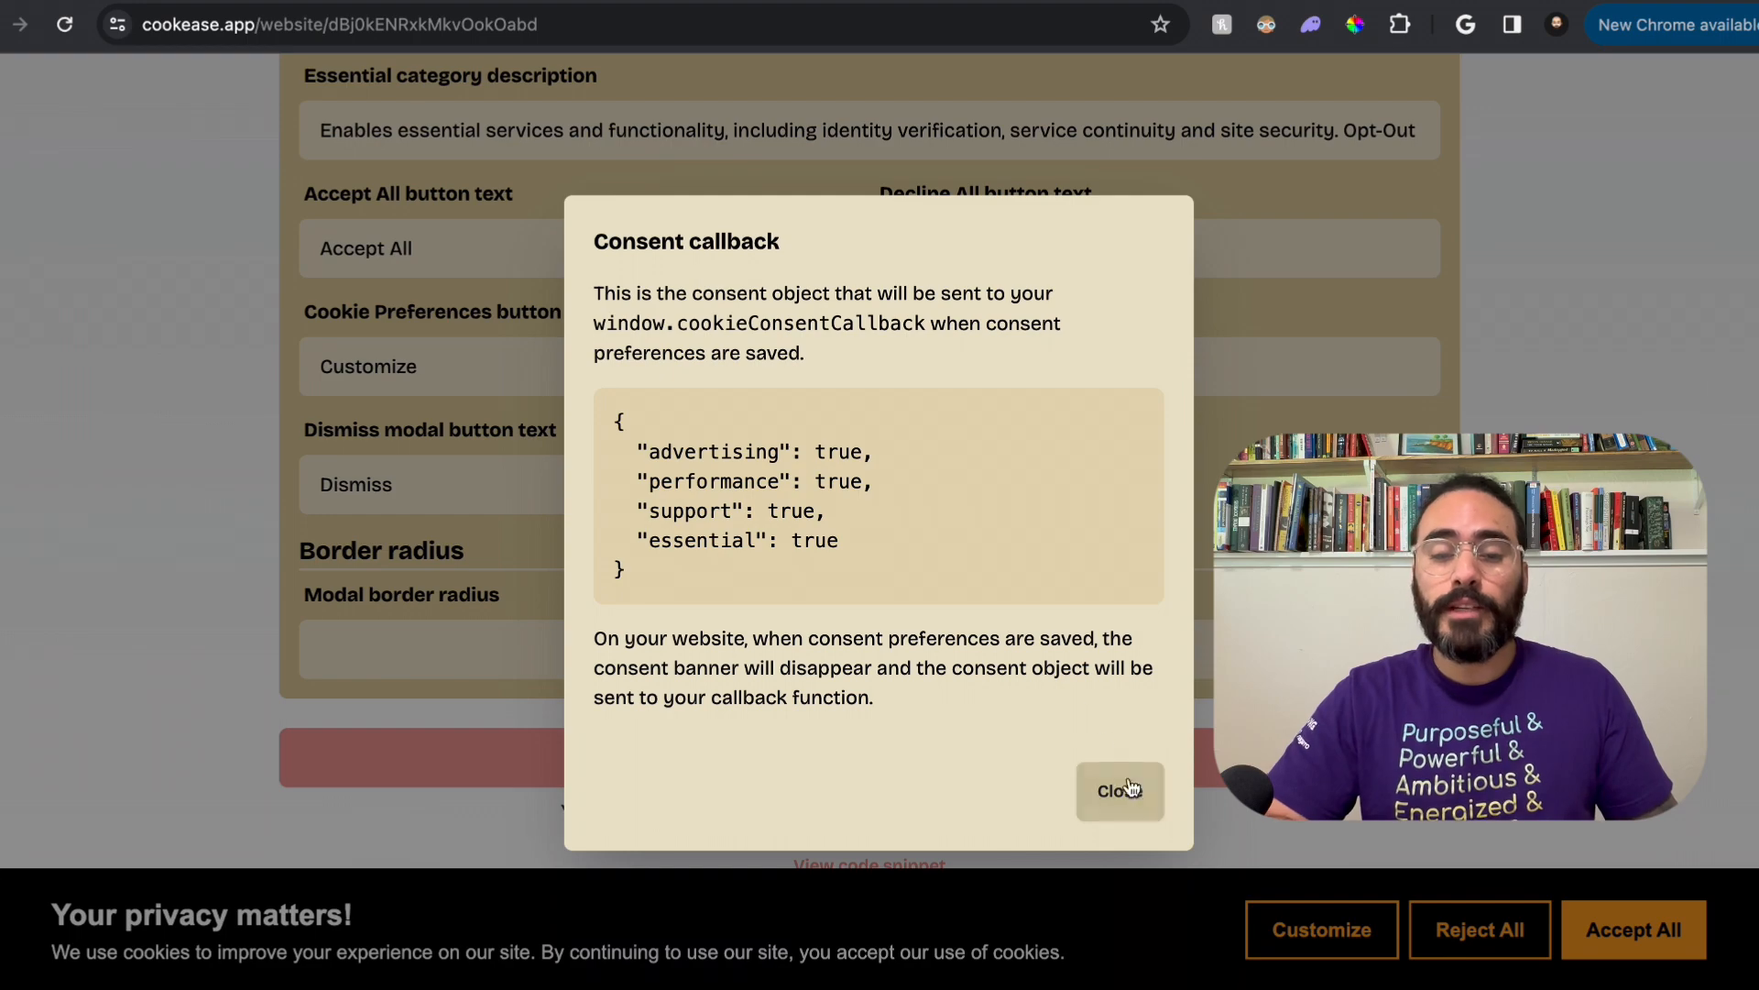
pyautogui.click(1120, 789)
# Step: Preview rejecting all cookies in the banner, examine the category values in the consent object, and close the callback dialog
pyautogui.click(1463, 927)
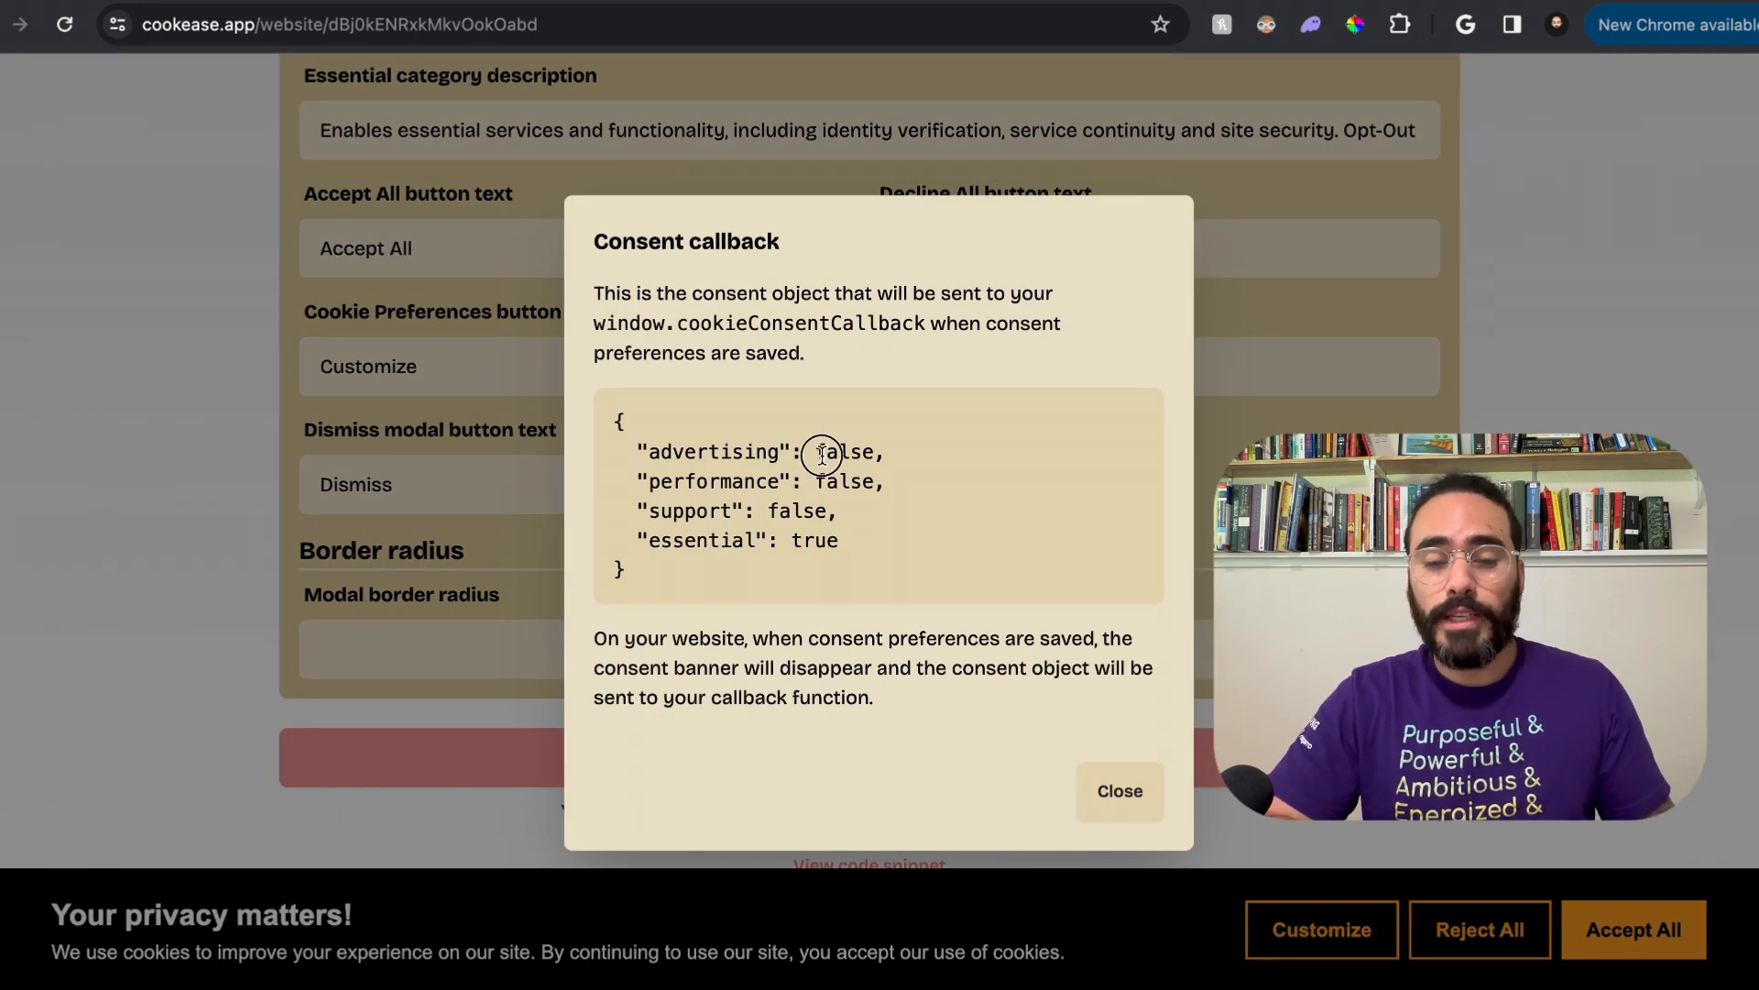
pyautogui.moveTo(825, 459); pyautogui.dragTo(871, 498)
pyautogui.click(879, 507)
pyautogui.moveTo(662, 540); pyautogui.dragTo(876, 541)
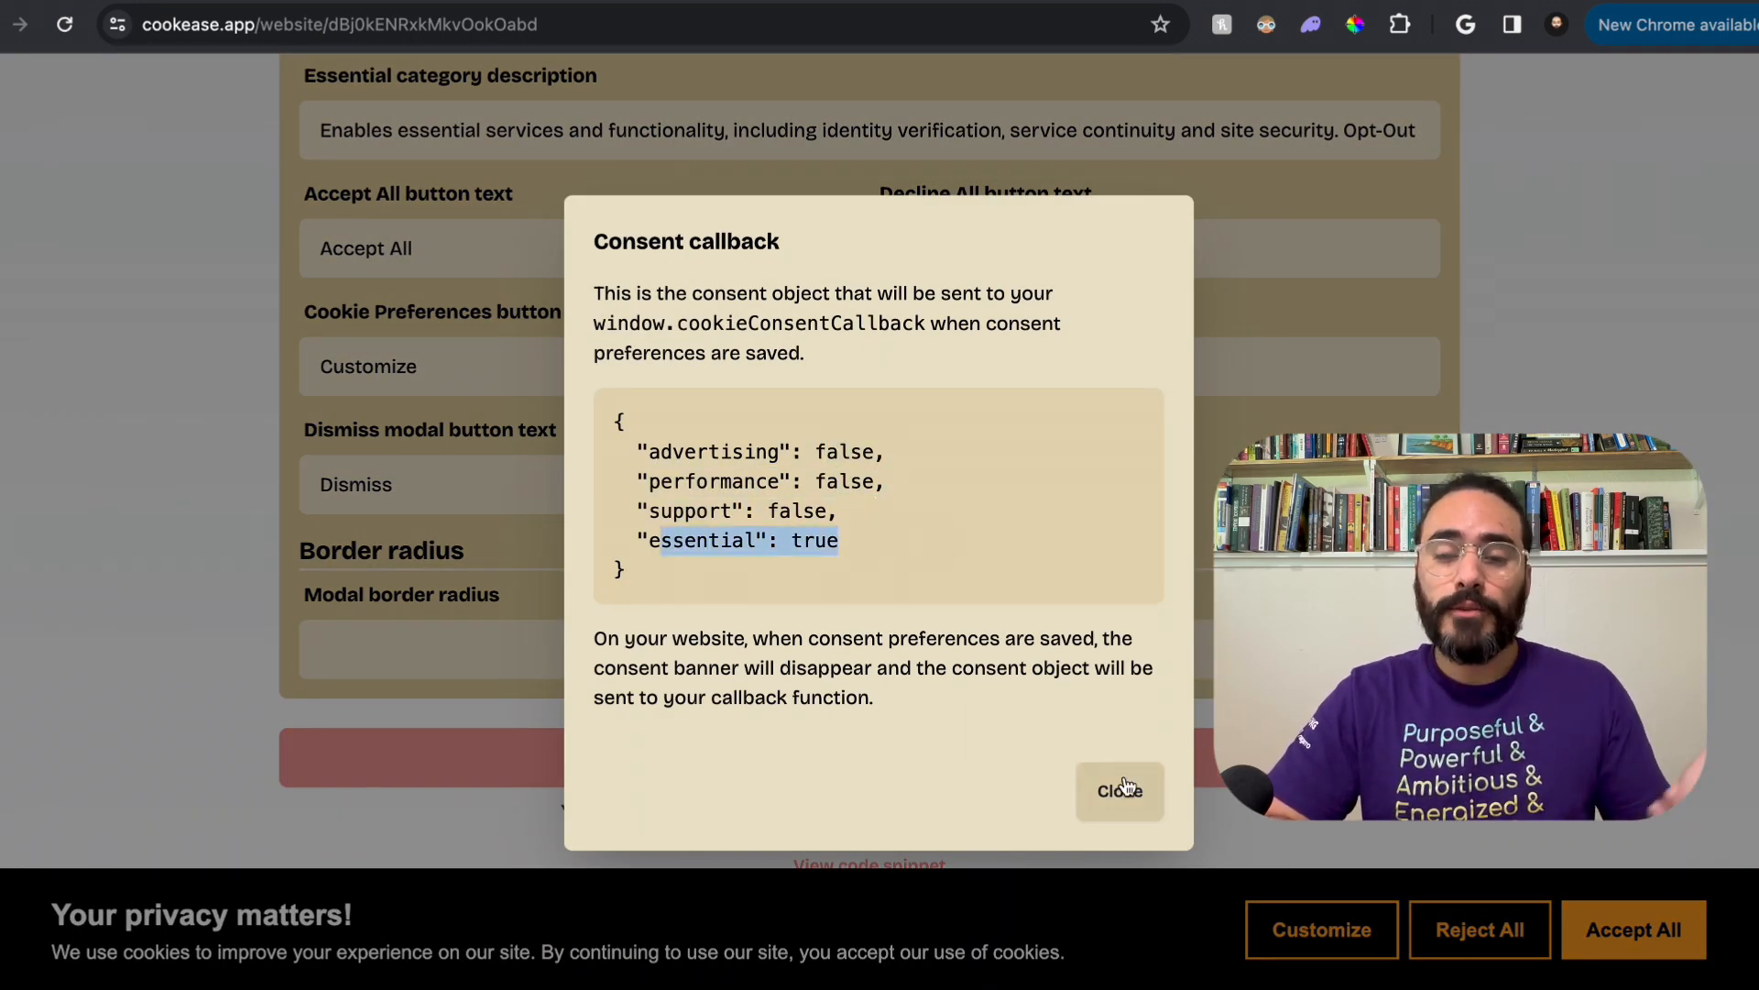
pyautogui.click(1120, 790)
# Step: Preview custom cookie preferences with Advertising and Performance turned off, save them, and check the consent callback object
pyautogui.click(1288, 928)
pyautogui.click(1219, 394)
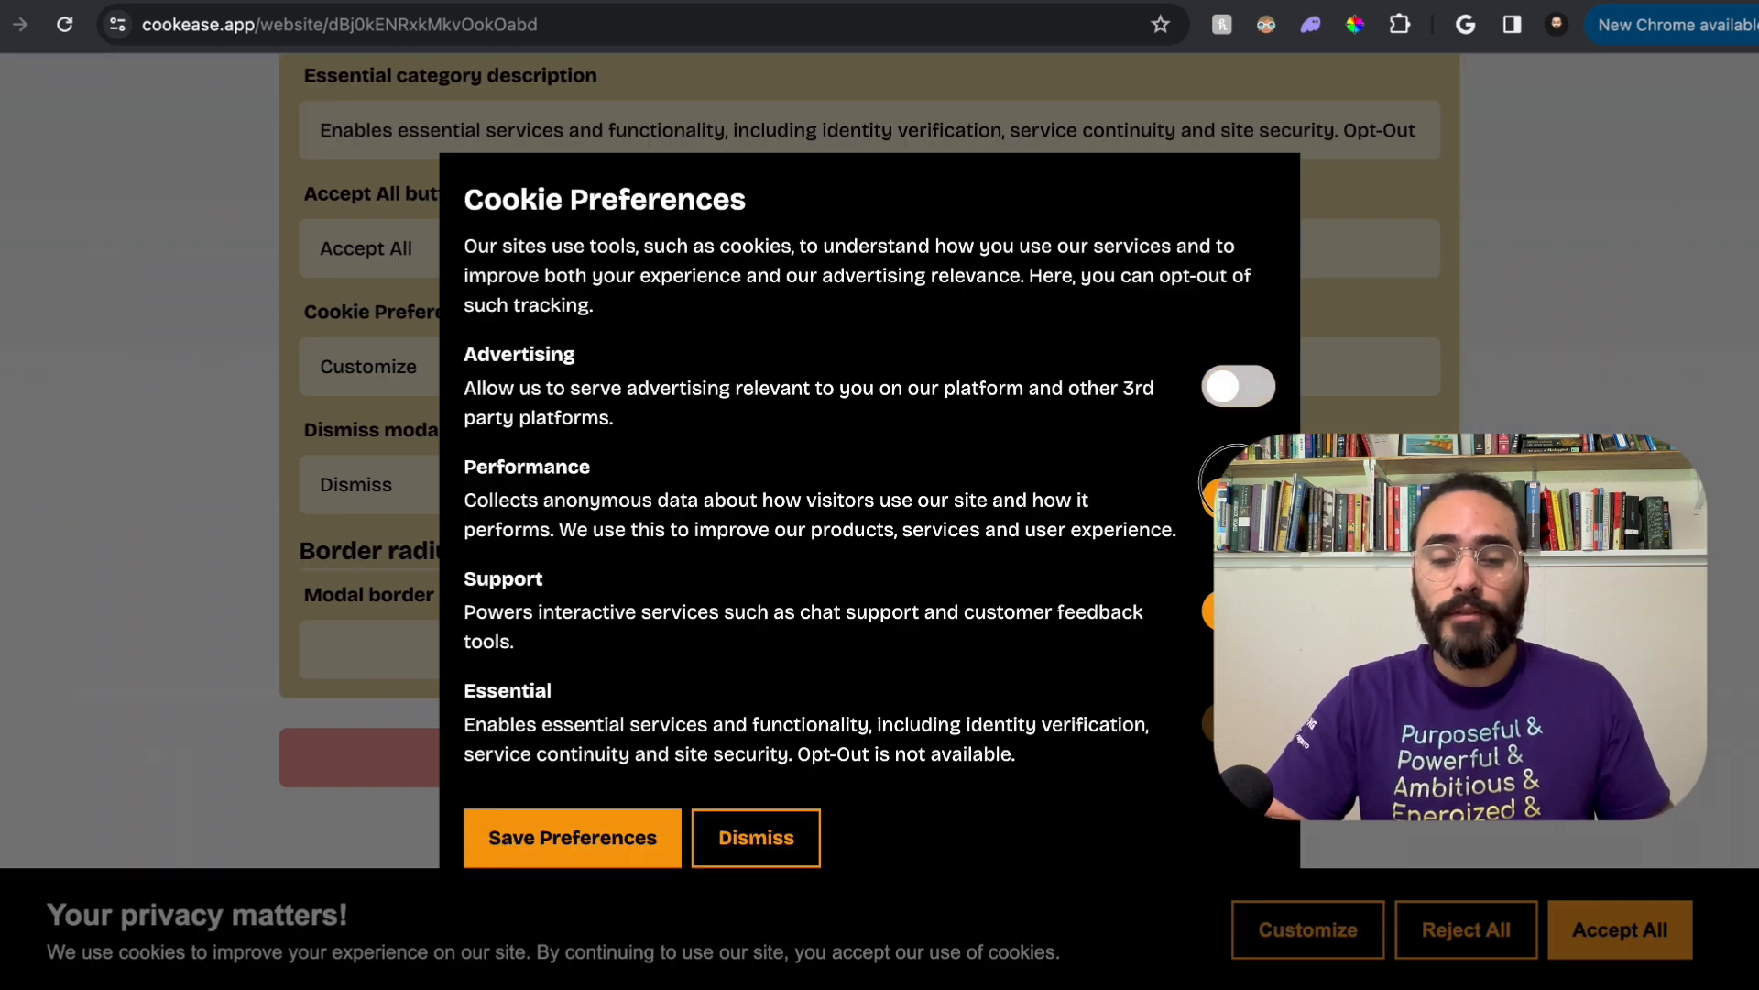
pyautogui.click(1223, 500)
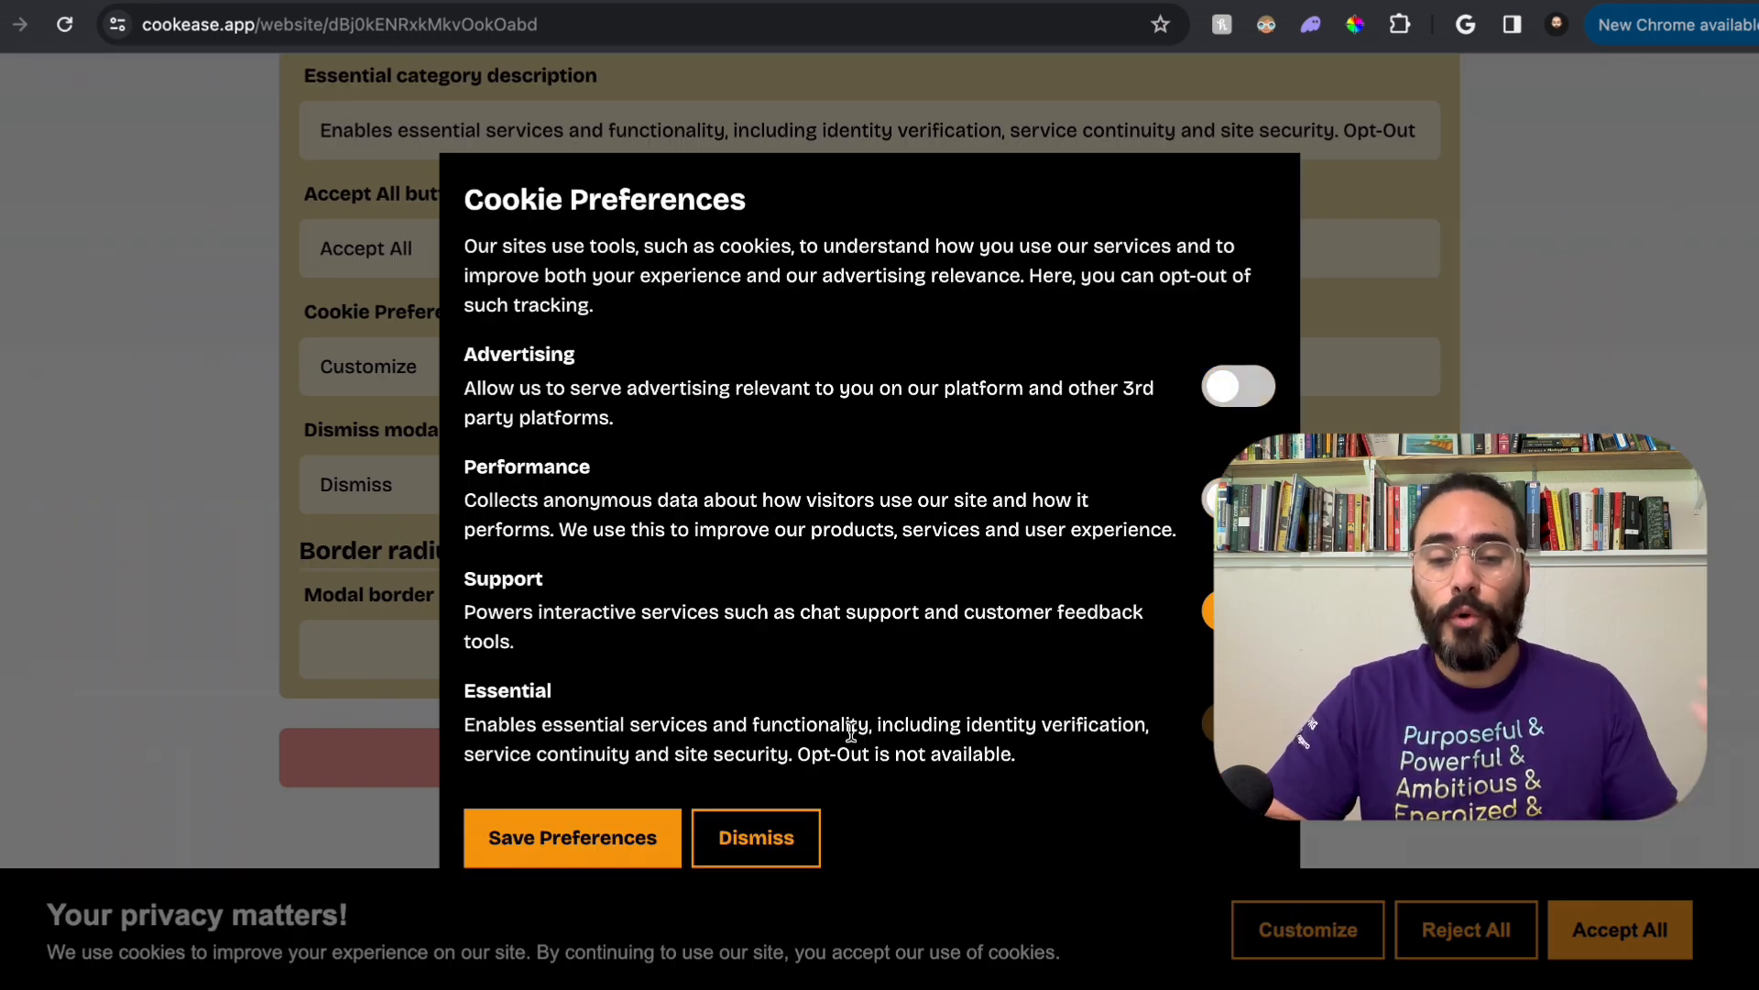
pyautogui.click(621, 841)
pyautogui.moveTo(741, 520); pyautogui.dragTo(851, 556)
pyautogui.click(814, 526)
pyautogui.click(852, 555)
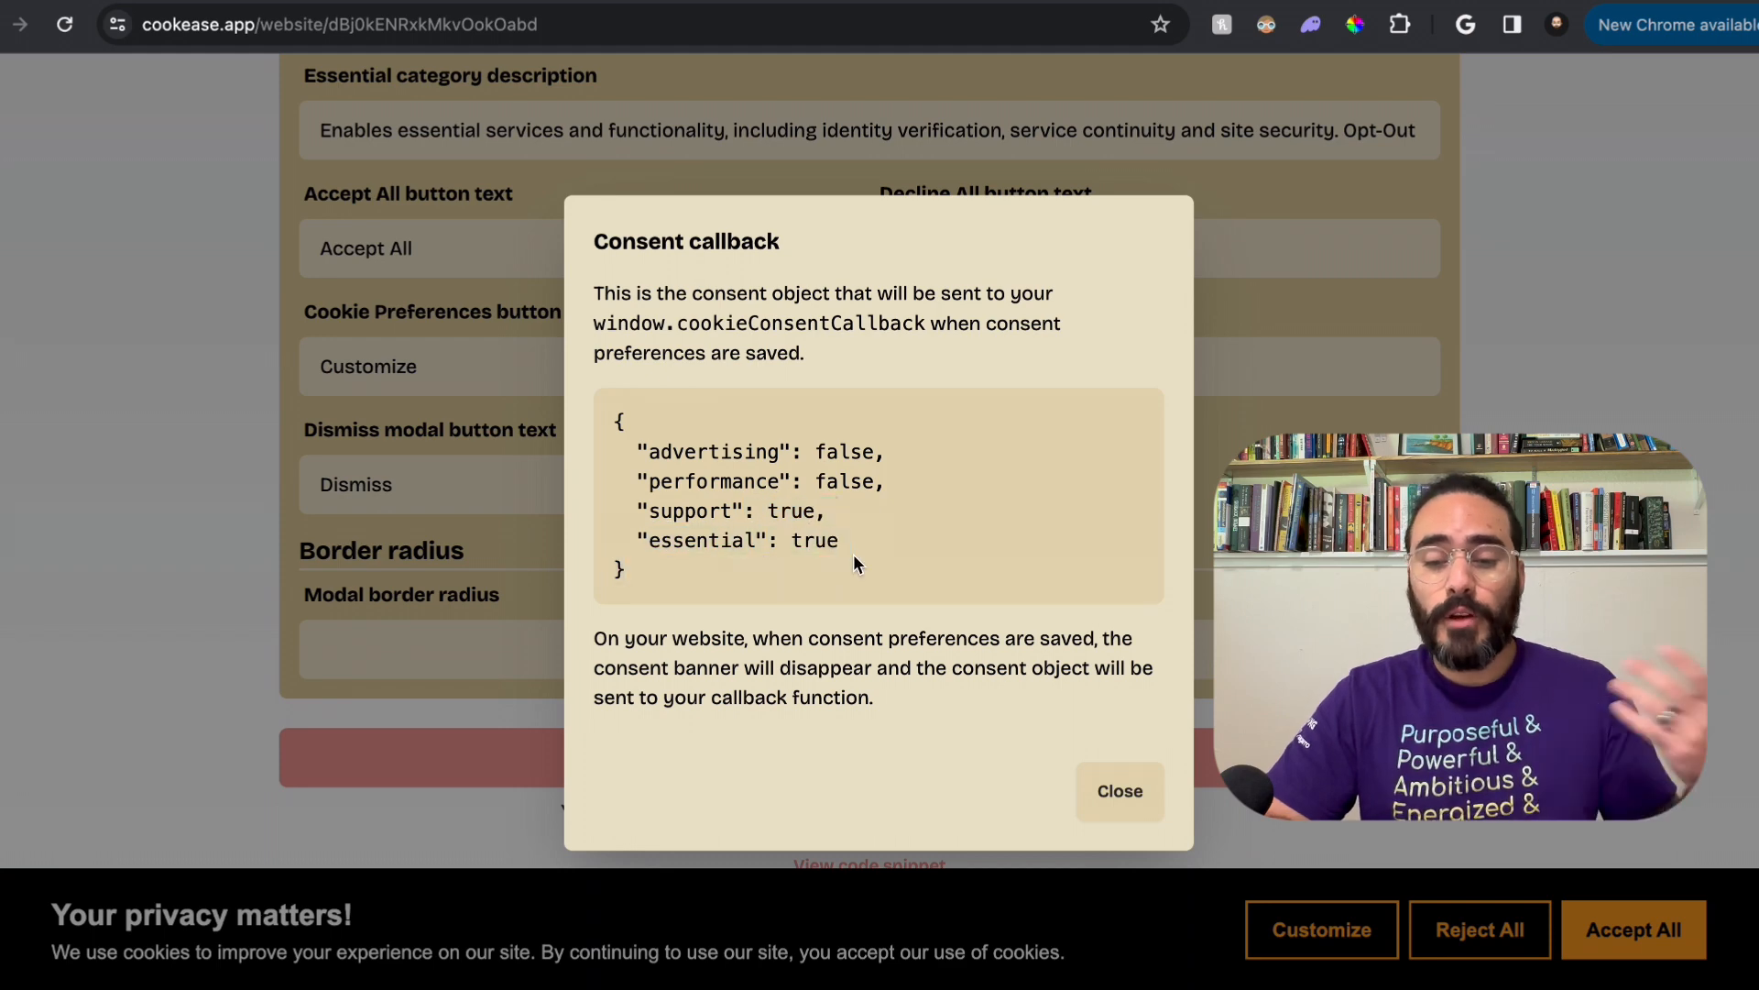
pyautogui.click(1123, 793)
# Step: Save the banner changes and read through the JavaScript snippet's consent callback and script tag
pyautogui.scroll(-2, 1136, 693)
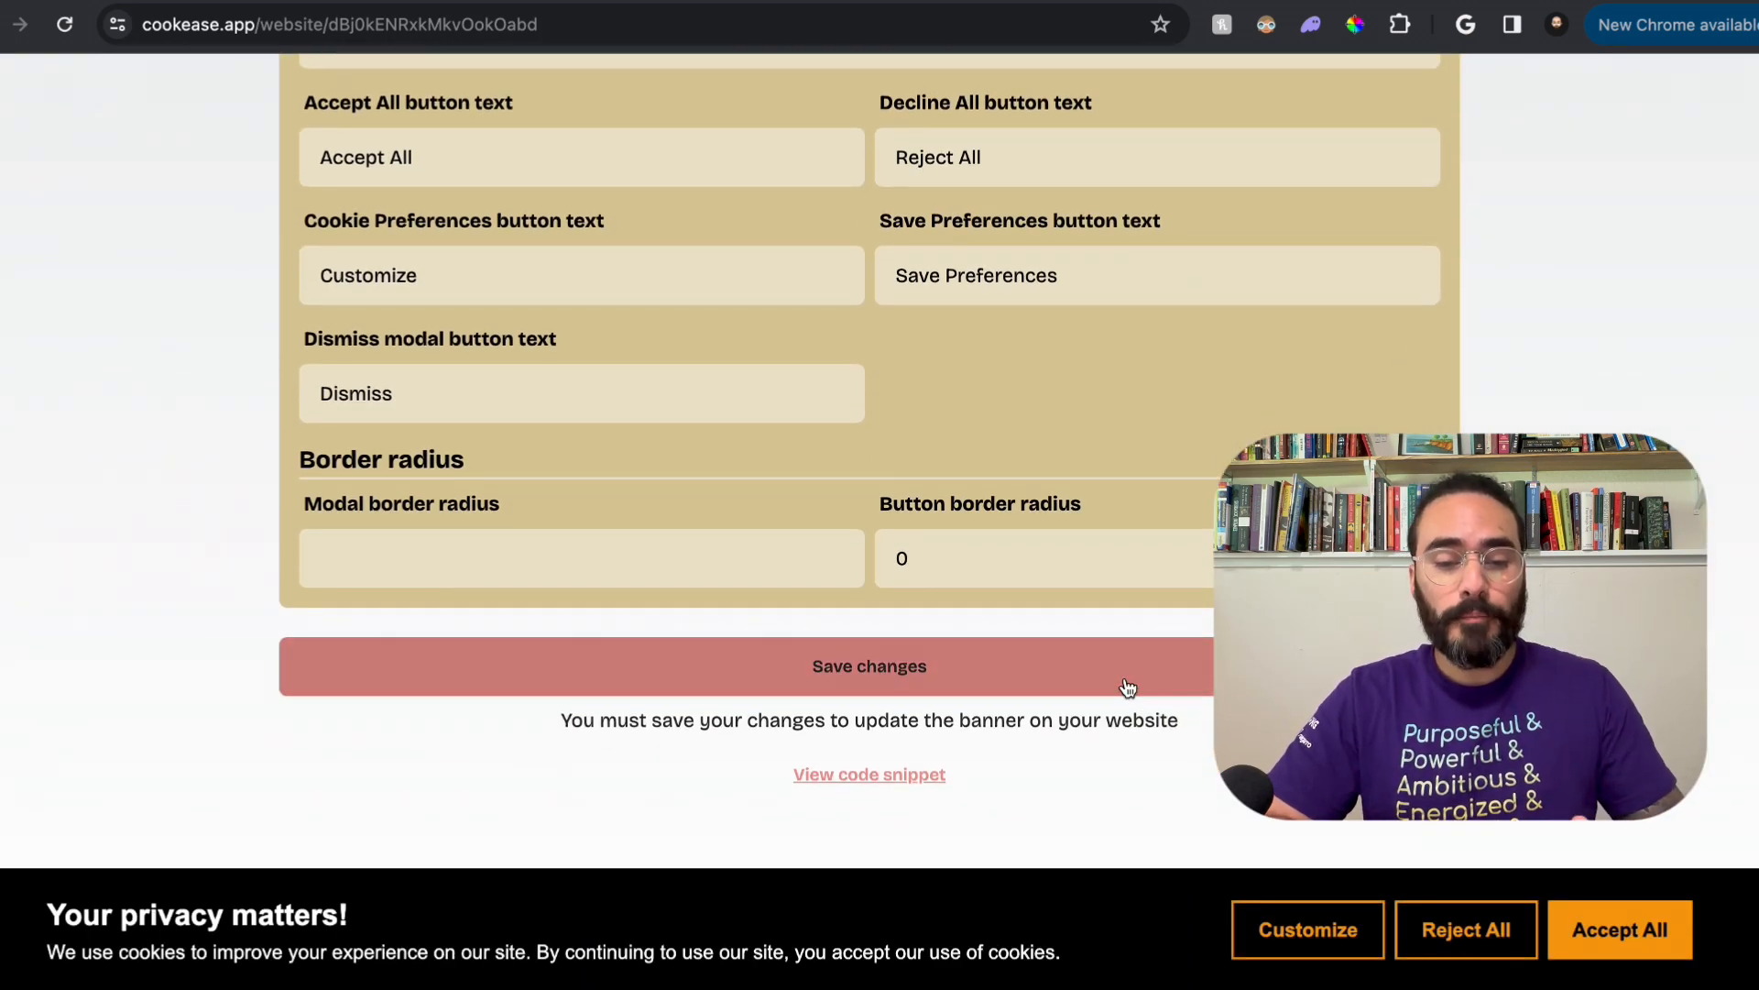
pyautogui.click(1082, 678)
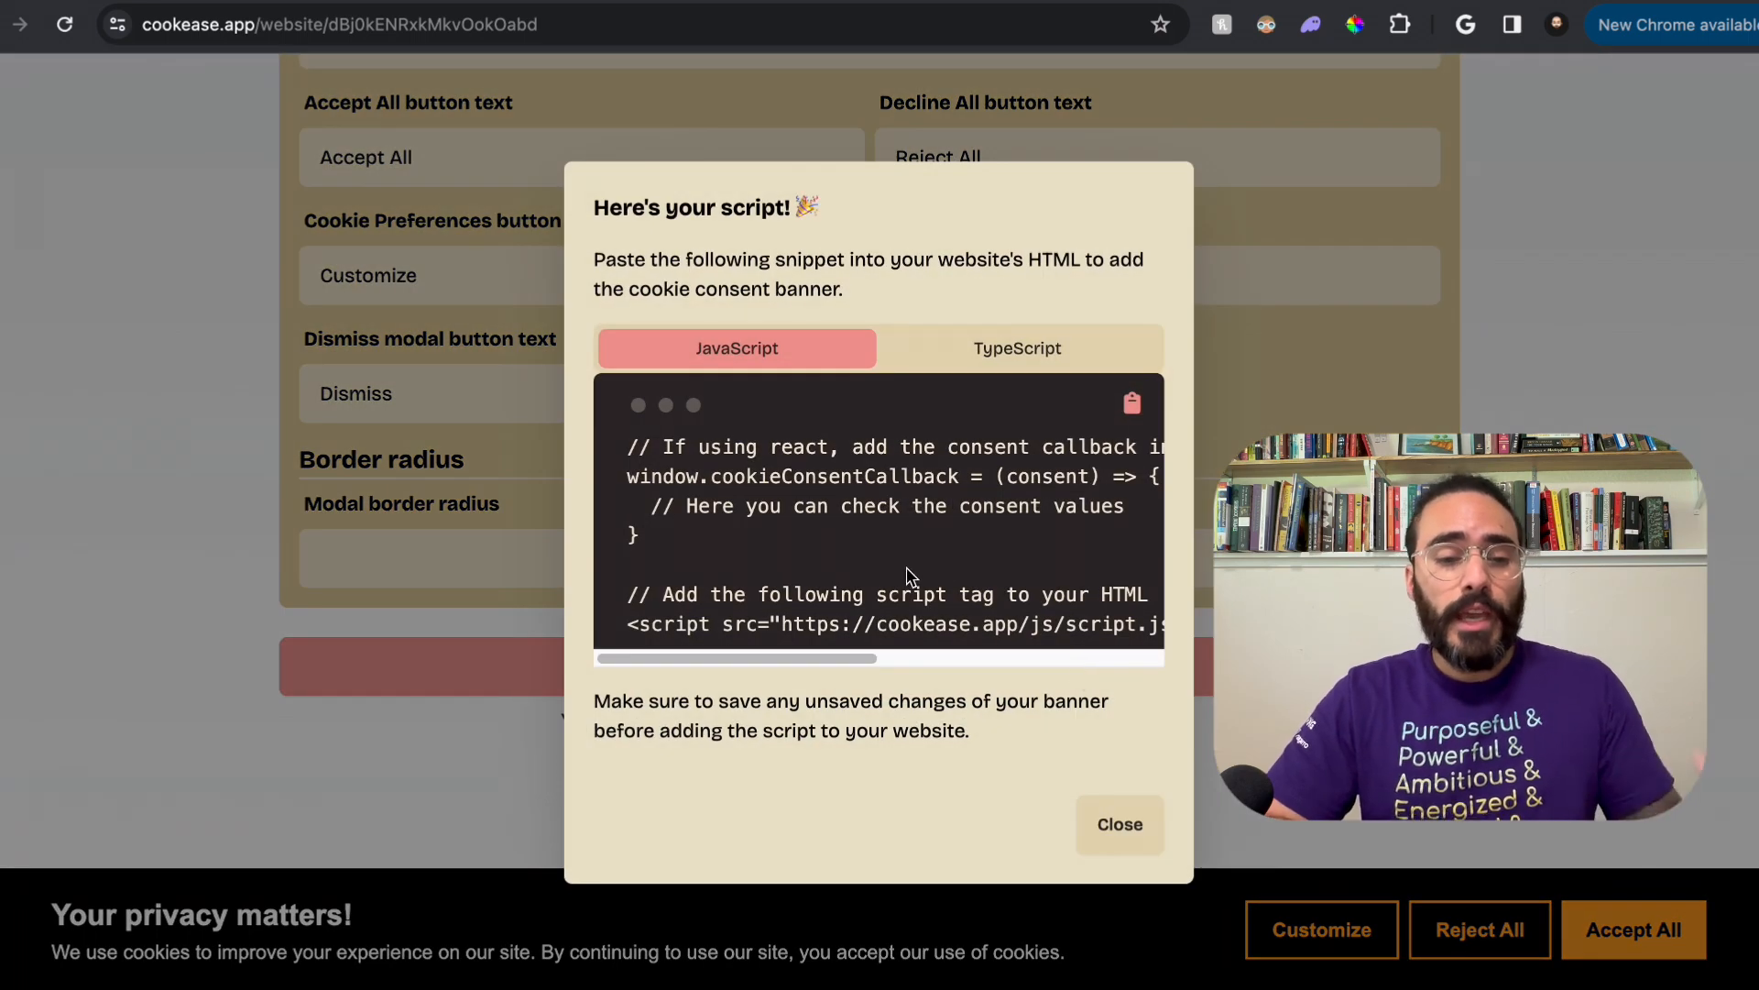
pyautogui.hscroll(10, 854, 593)
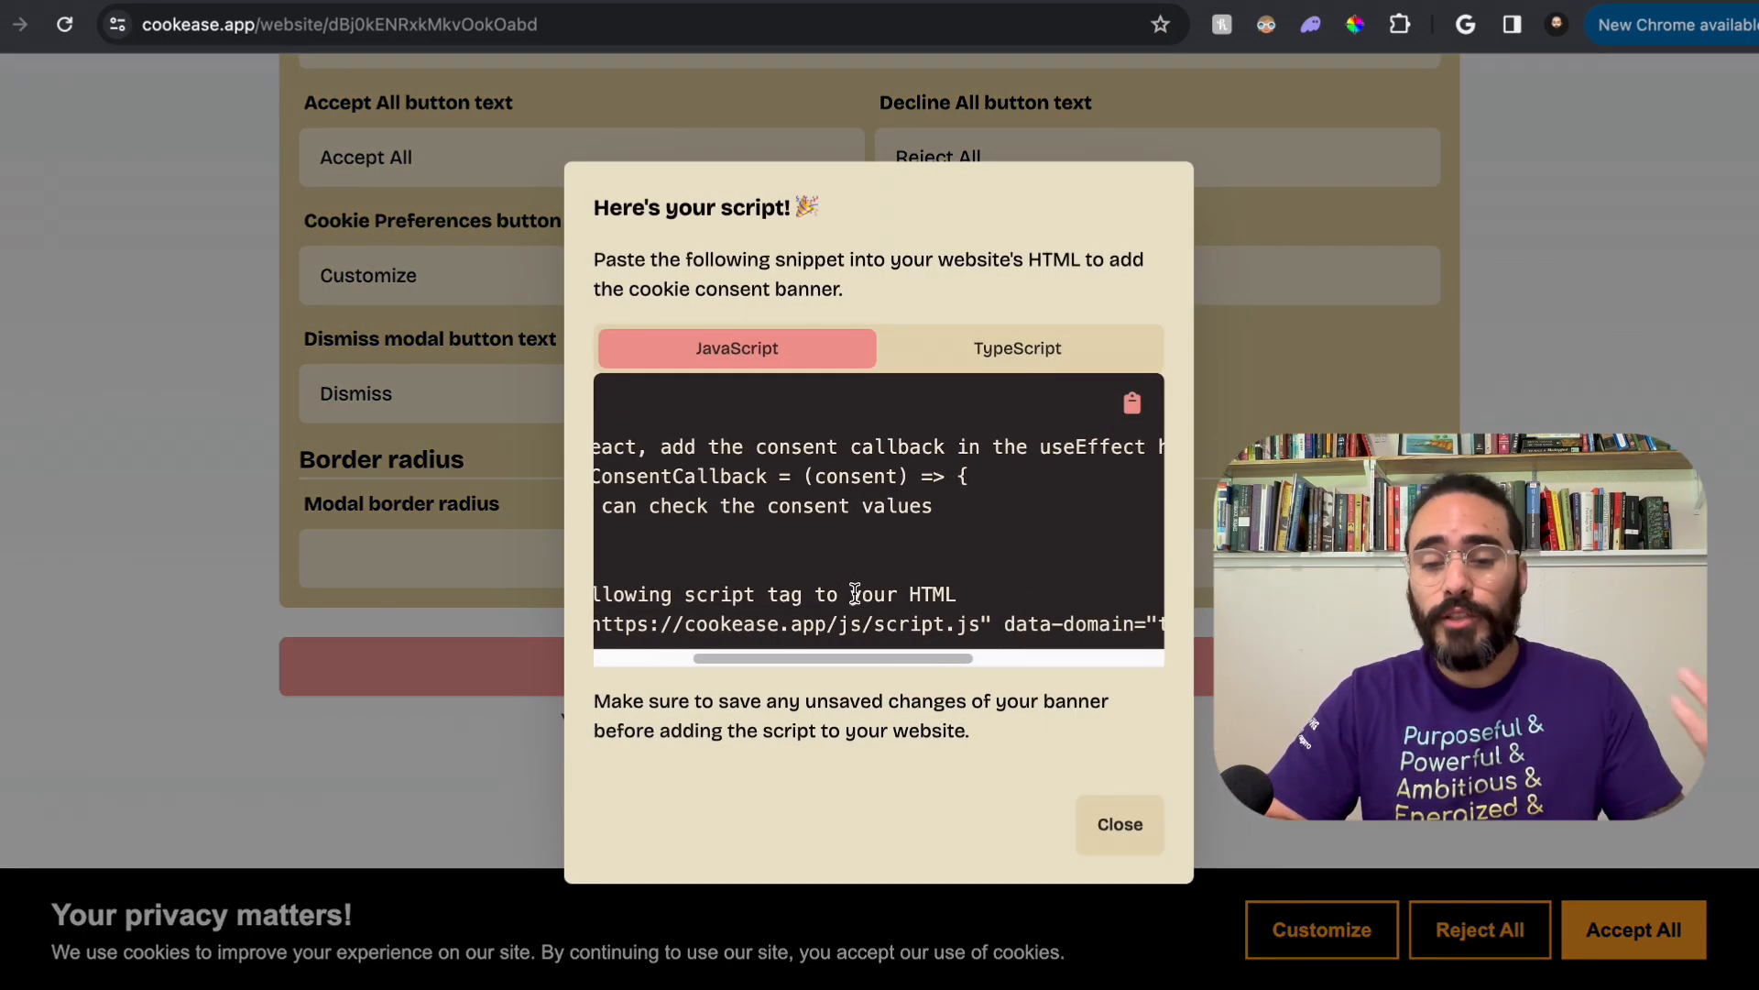
pyautogui.hscroll(5, 854, 601)
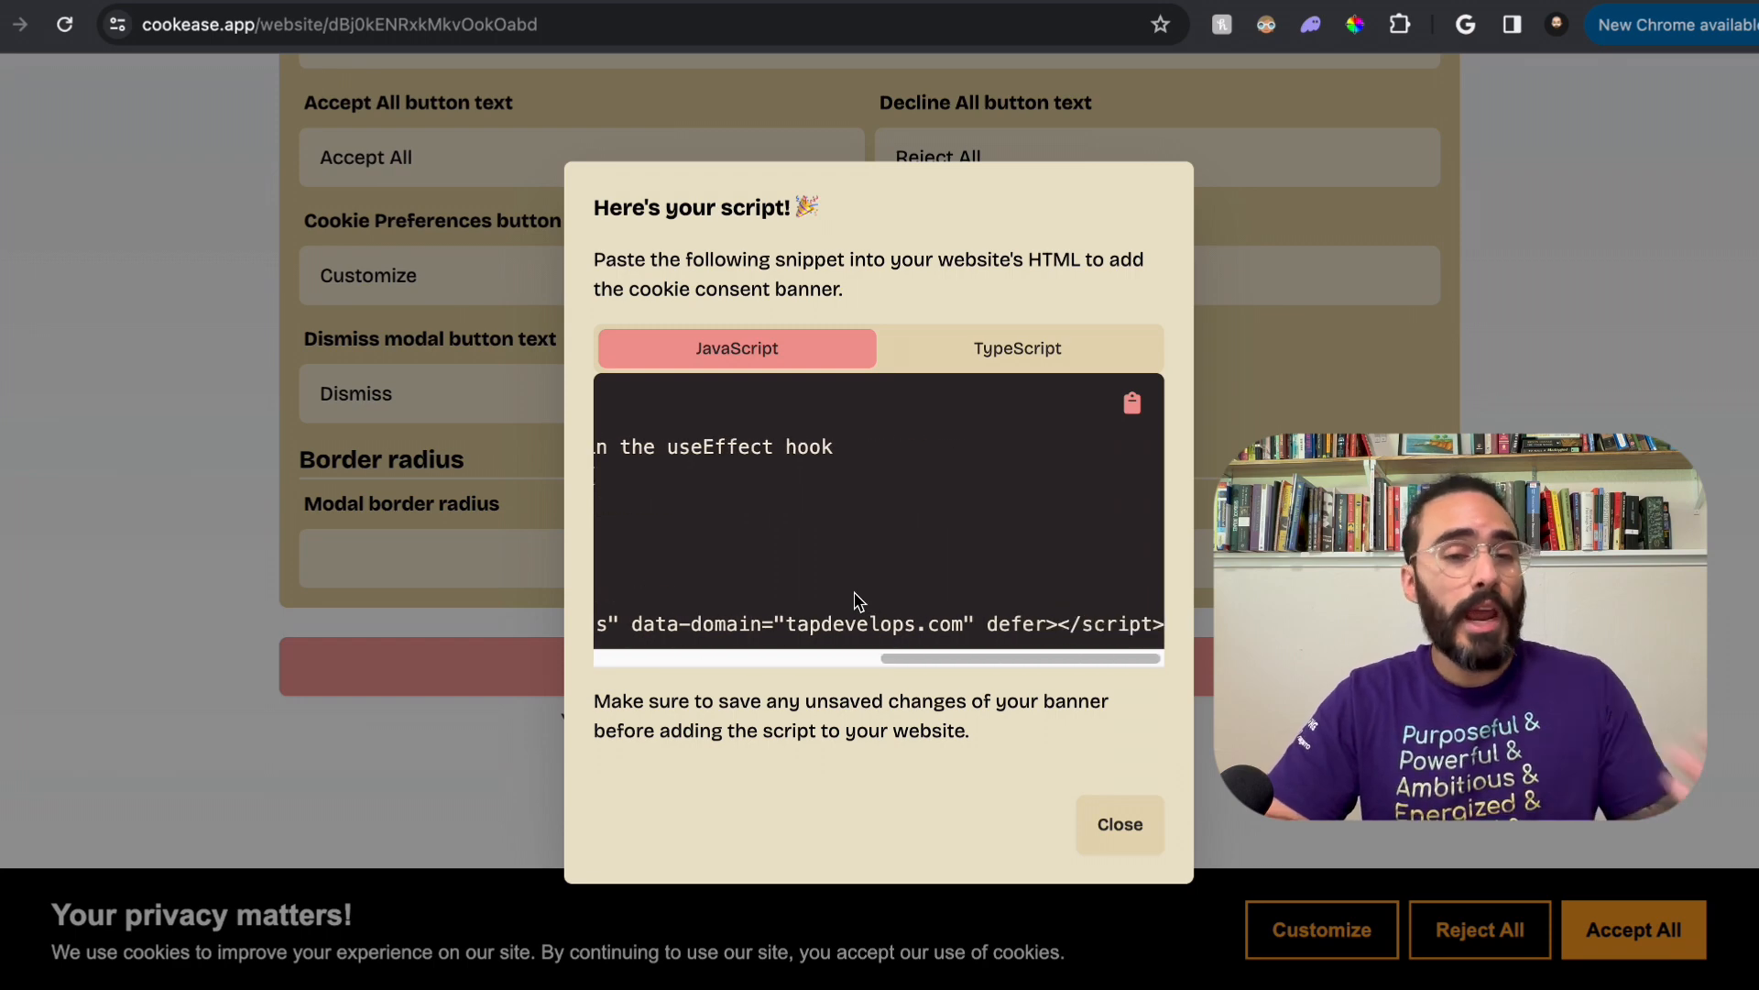
pyautogui.hscroll(-10, 854, 601)
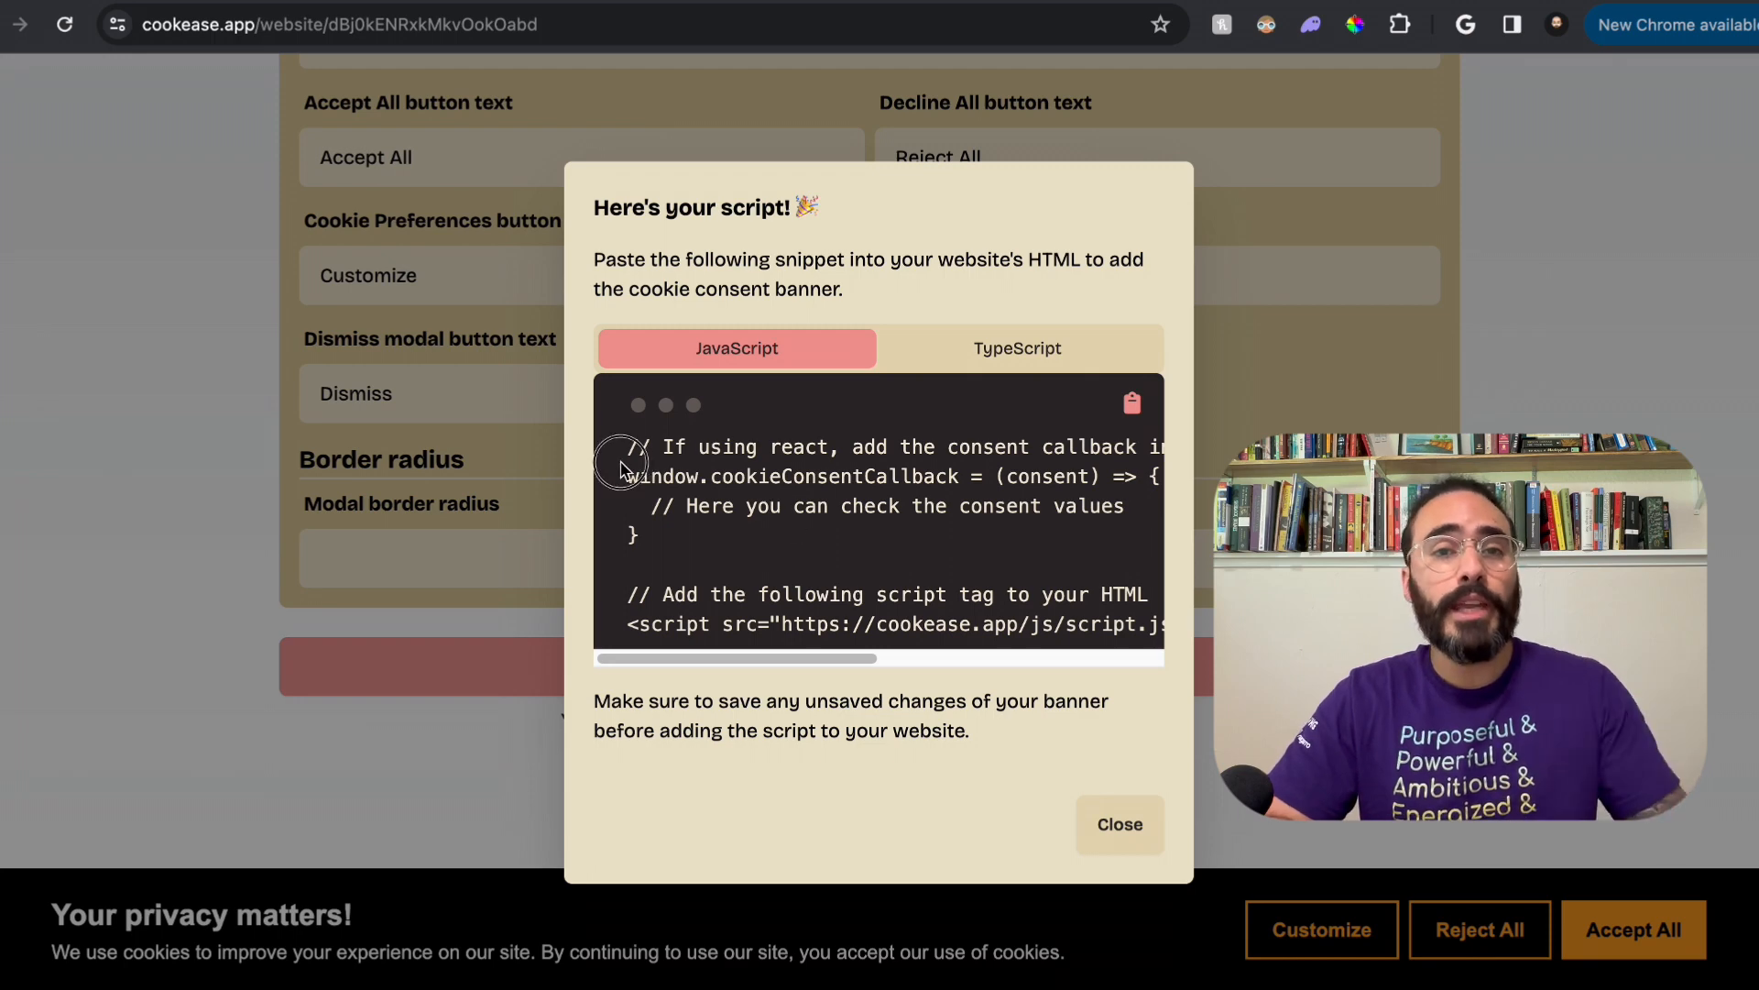
pyautogui.moveTo(630, 469); pyautogui.dragTo(678, 543)
pyautogui.click(682, 544)
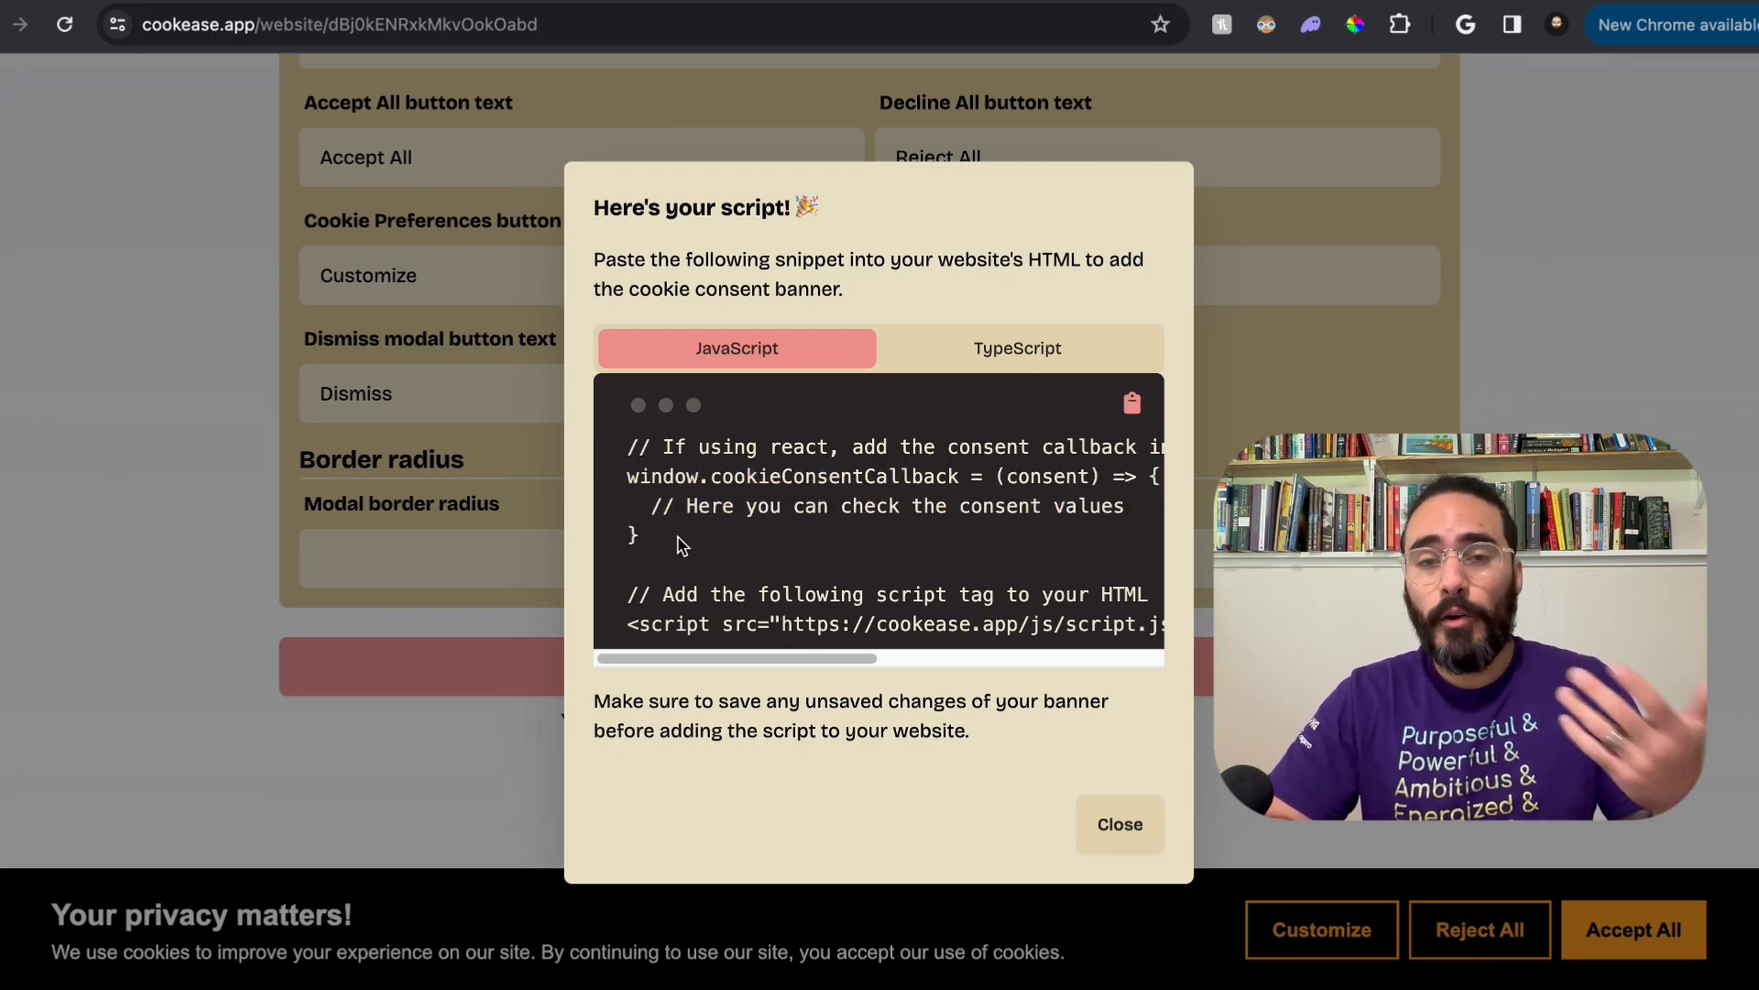
pyautogui.hscroll(2, 697, 542)
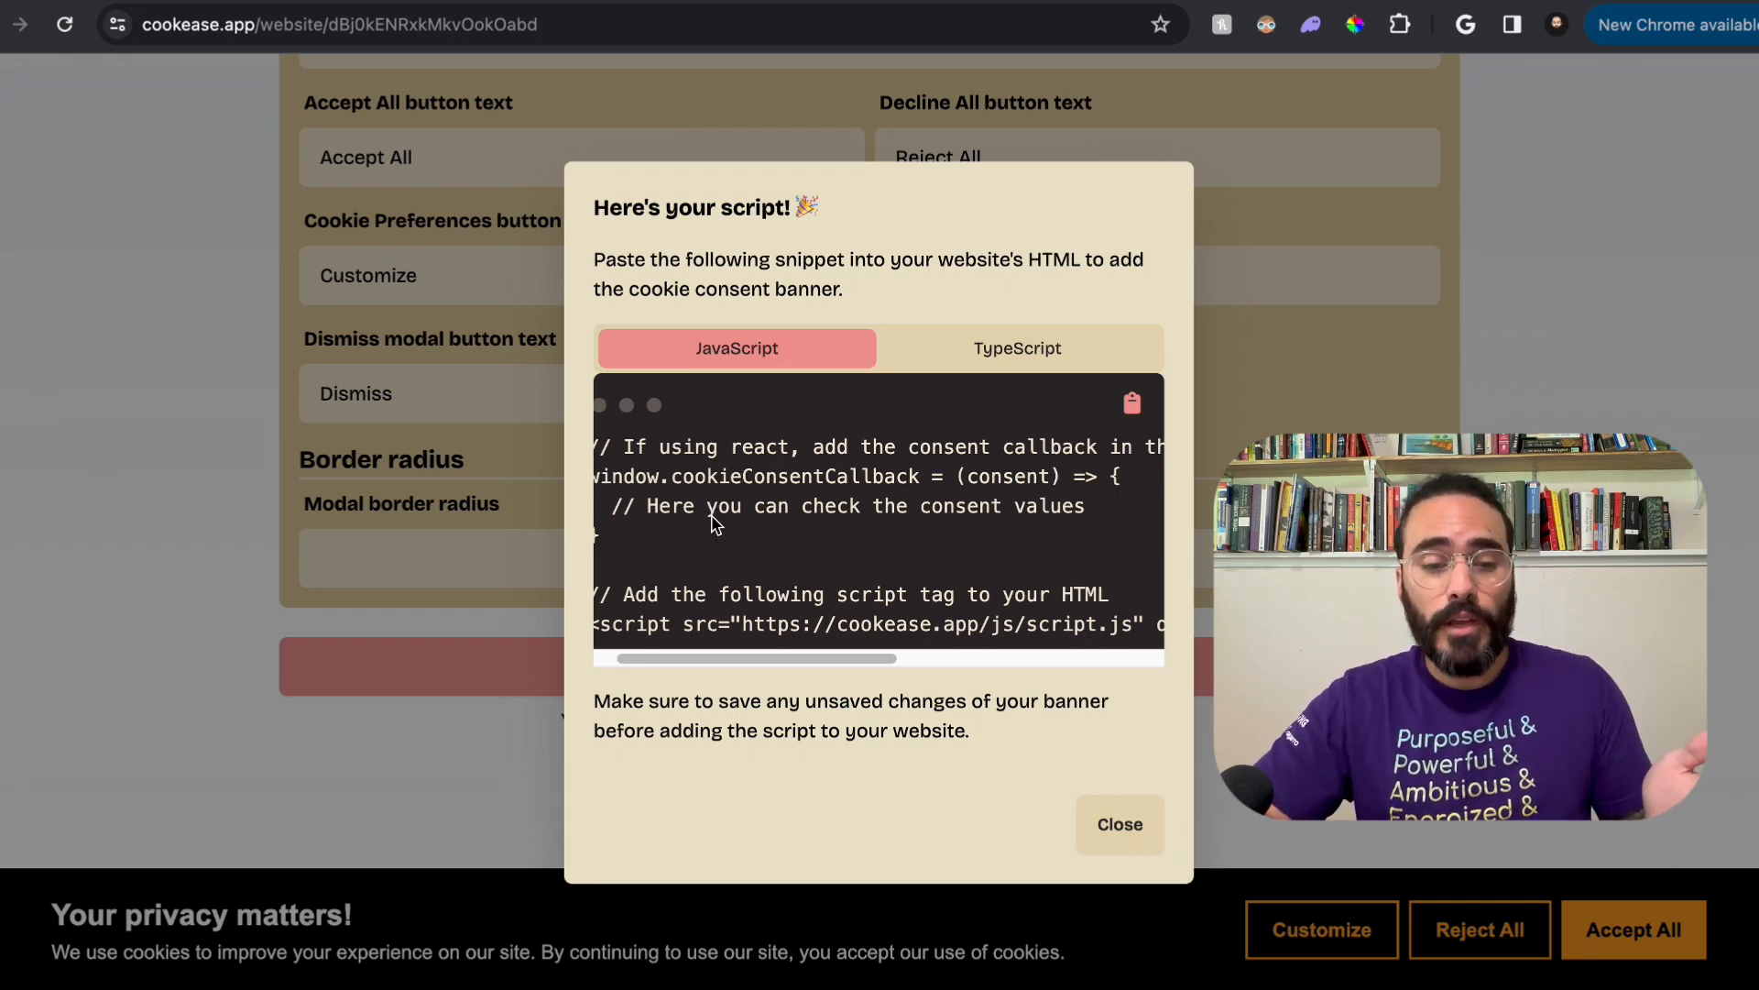
pyautogui.hscroll(-2, 724, 532)
# Step: Copy the Cookease script tag from the snippet and paste it below the title line in index.html in VS Code
pyautogui.moveTo(609, 624); pyautogui.dragTo(1162, 623)
pyautogui.hotkey('ctrl', 'c')
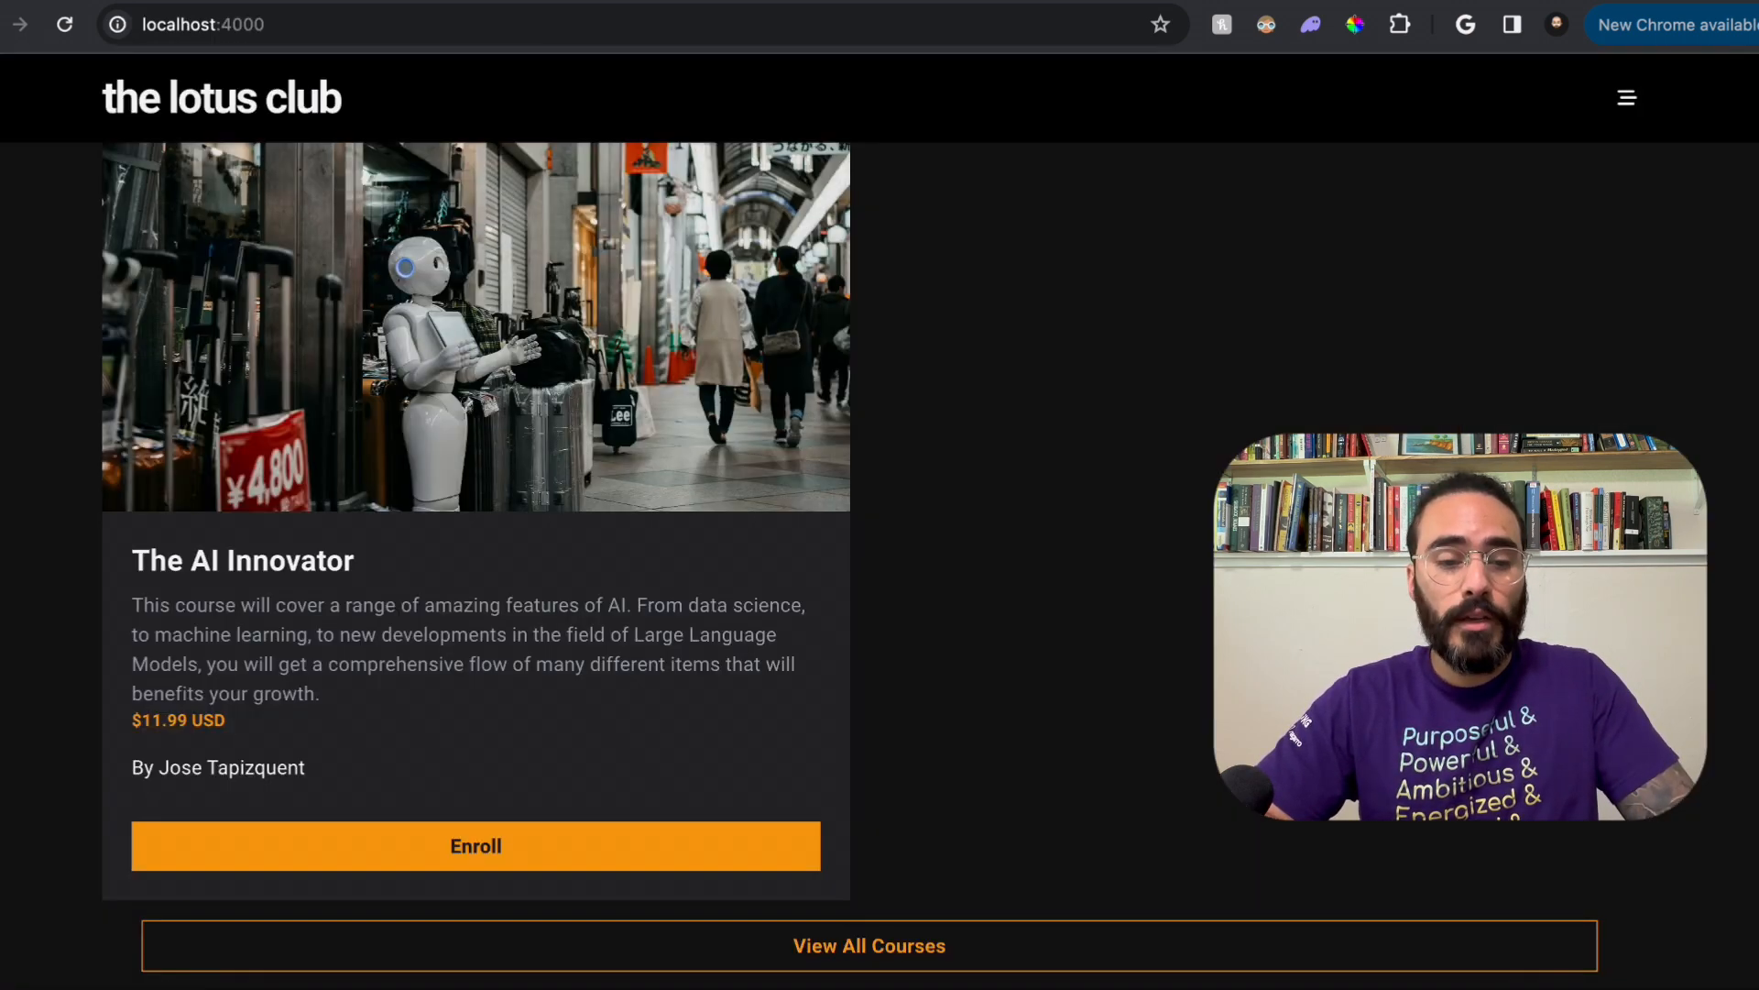
pyautogui.click(952, 985)
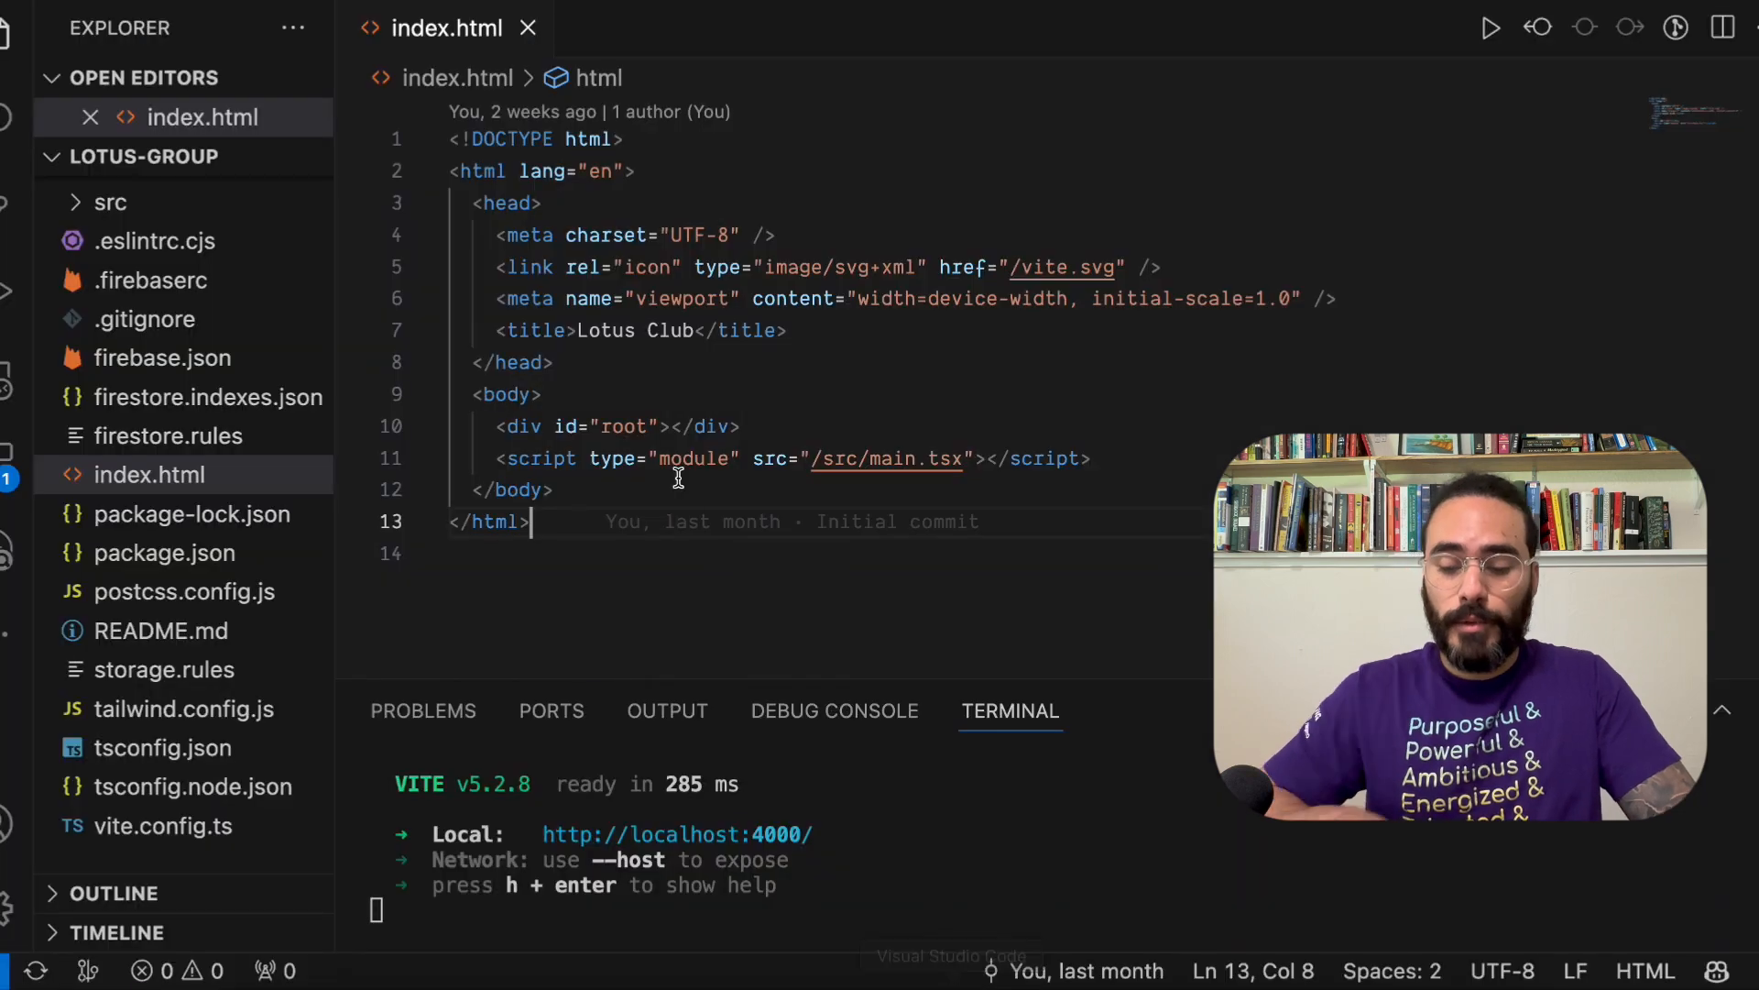
pyautogui.click(914, 335)
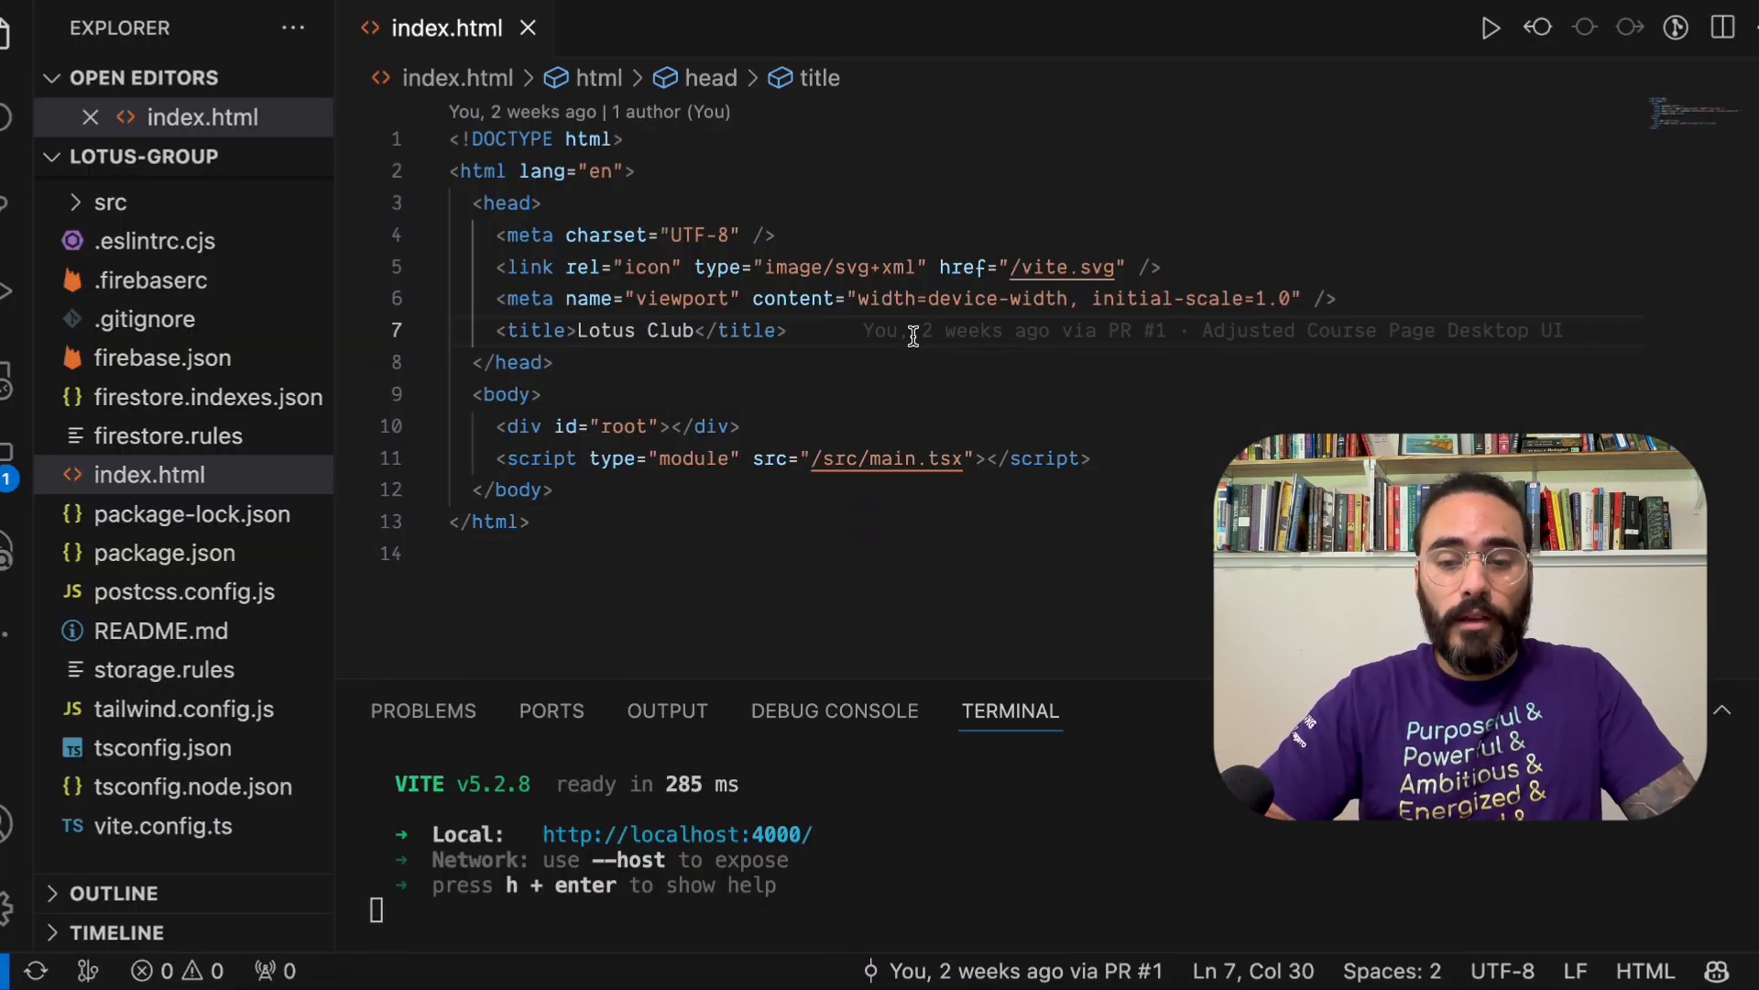
pyautogui.press('Return')
pyautogui.hotkey('ctrl', 'v')
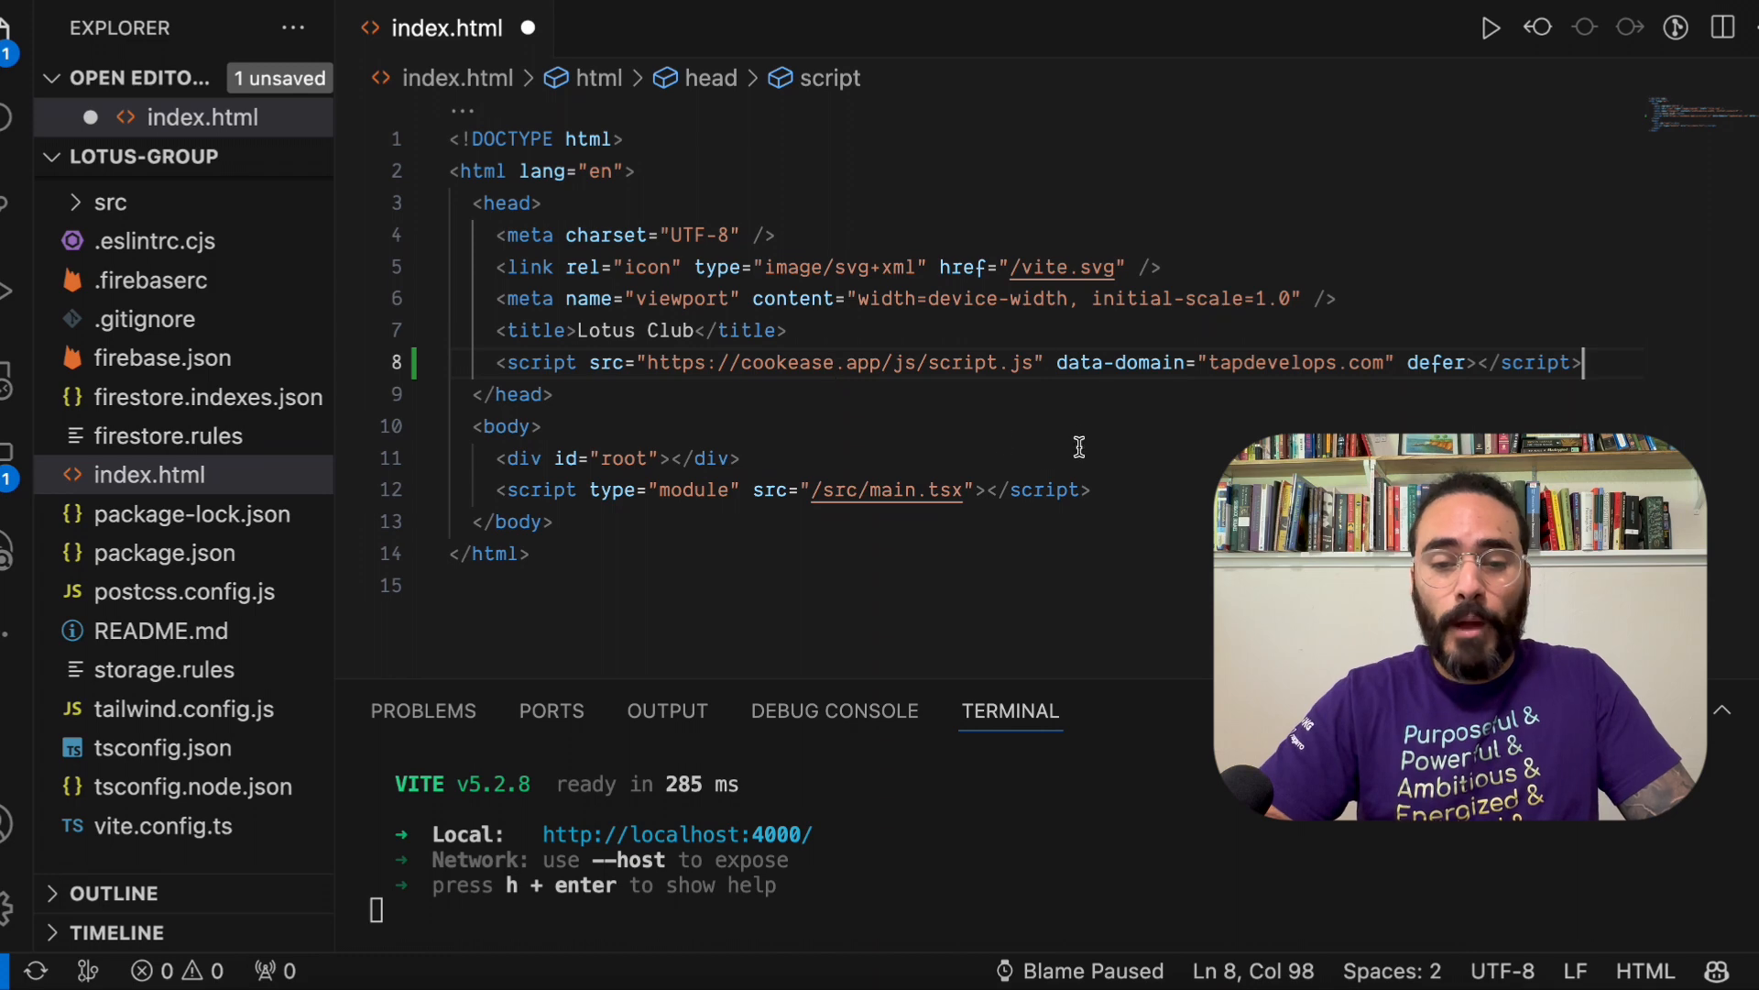
pyautogui.click(1197, 346)
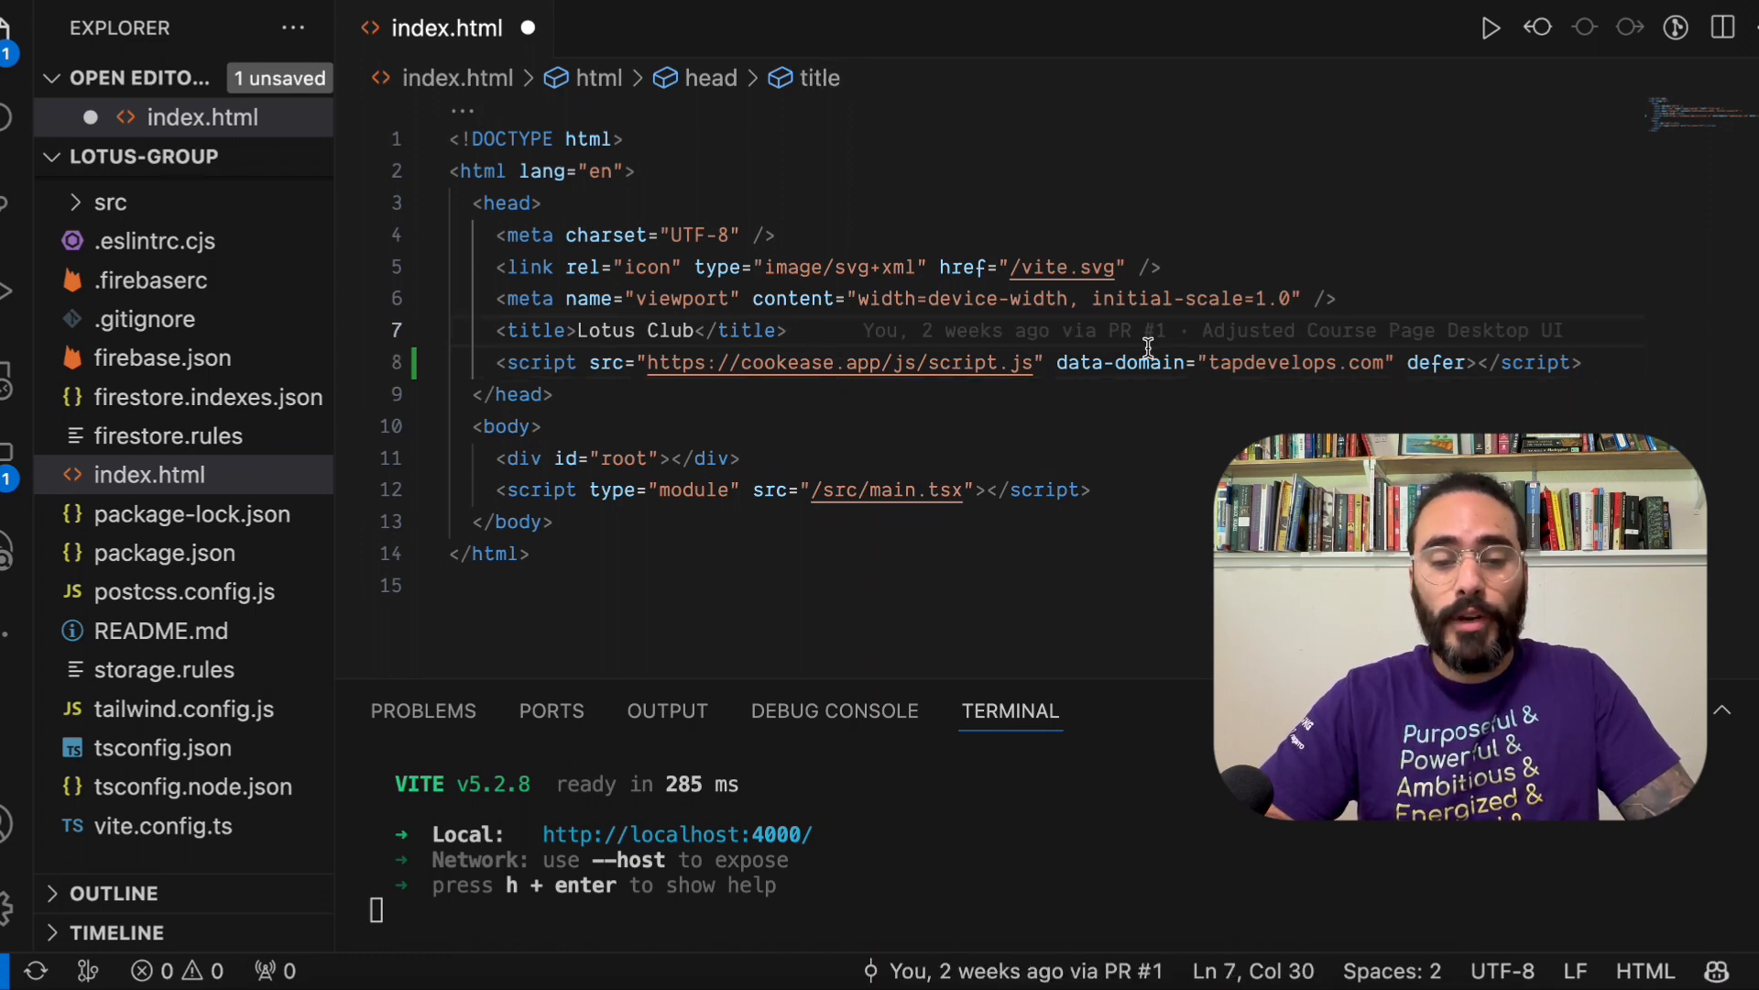
# Step: Reload the lotus club site at localhost:4000 in Chrome, and check the consent banner and its customization modal
pyautogui.click(856, 981)
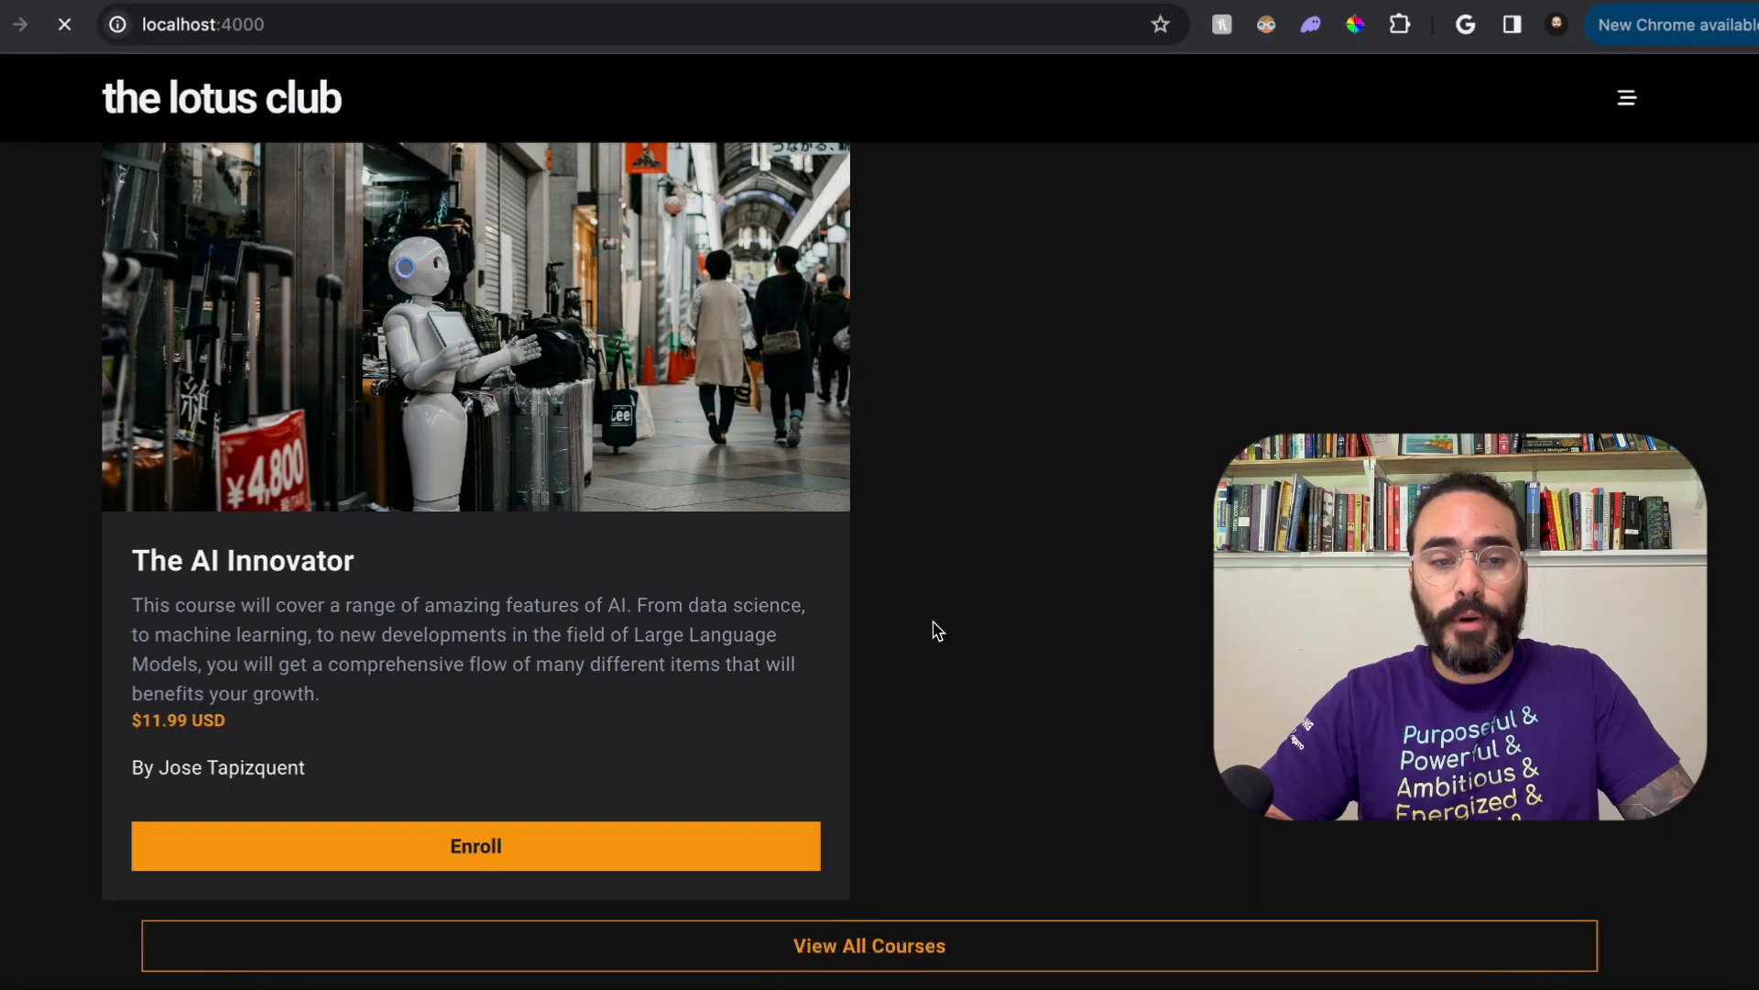
pyautogui.press('super+r')
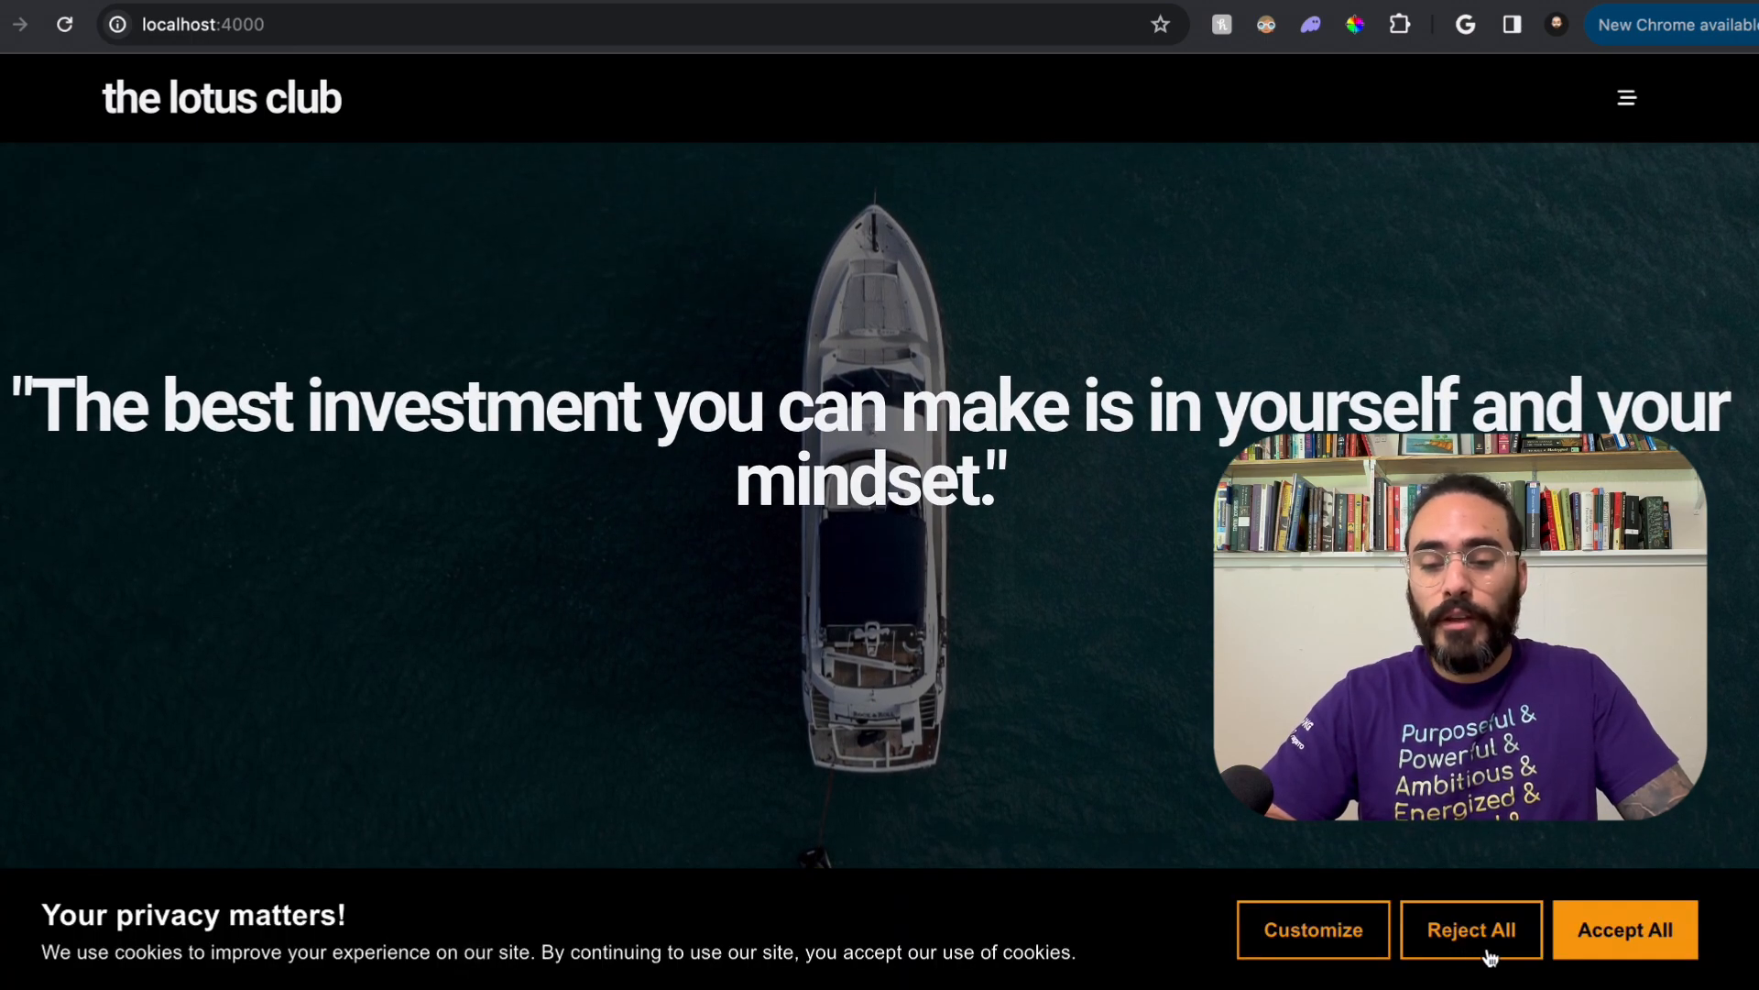
pyautogui.scroll(-6, 1242, 928)
pyautogui.scroll(5, 1347, 926)
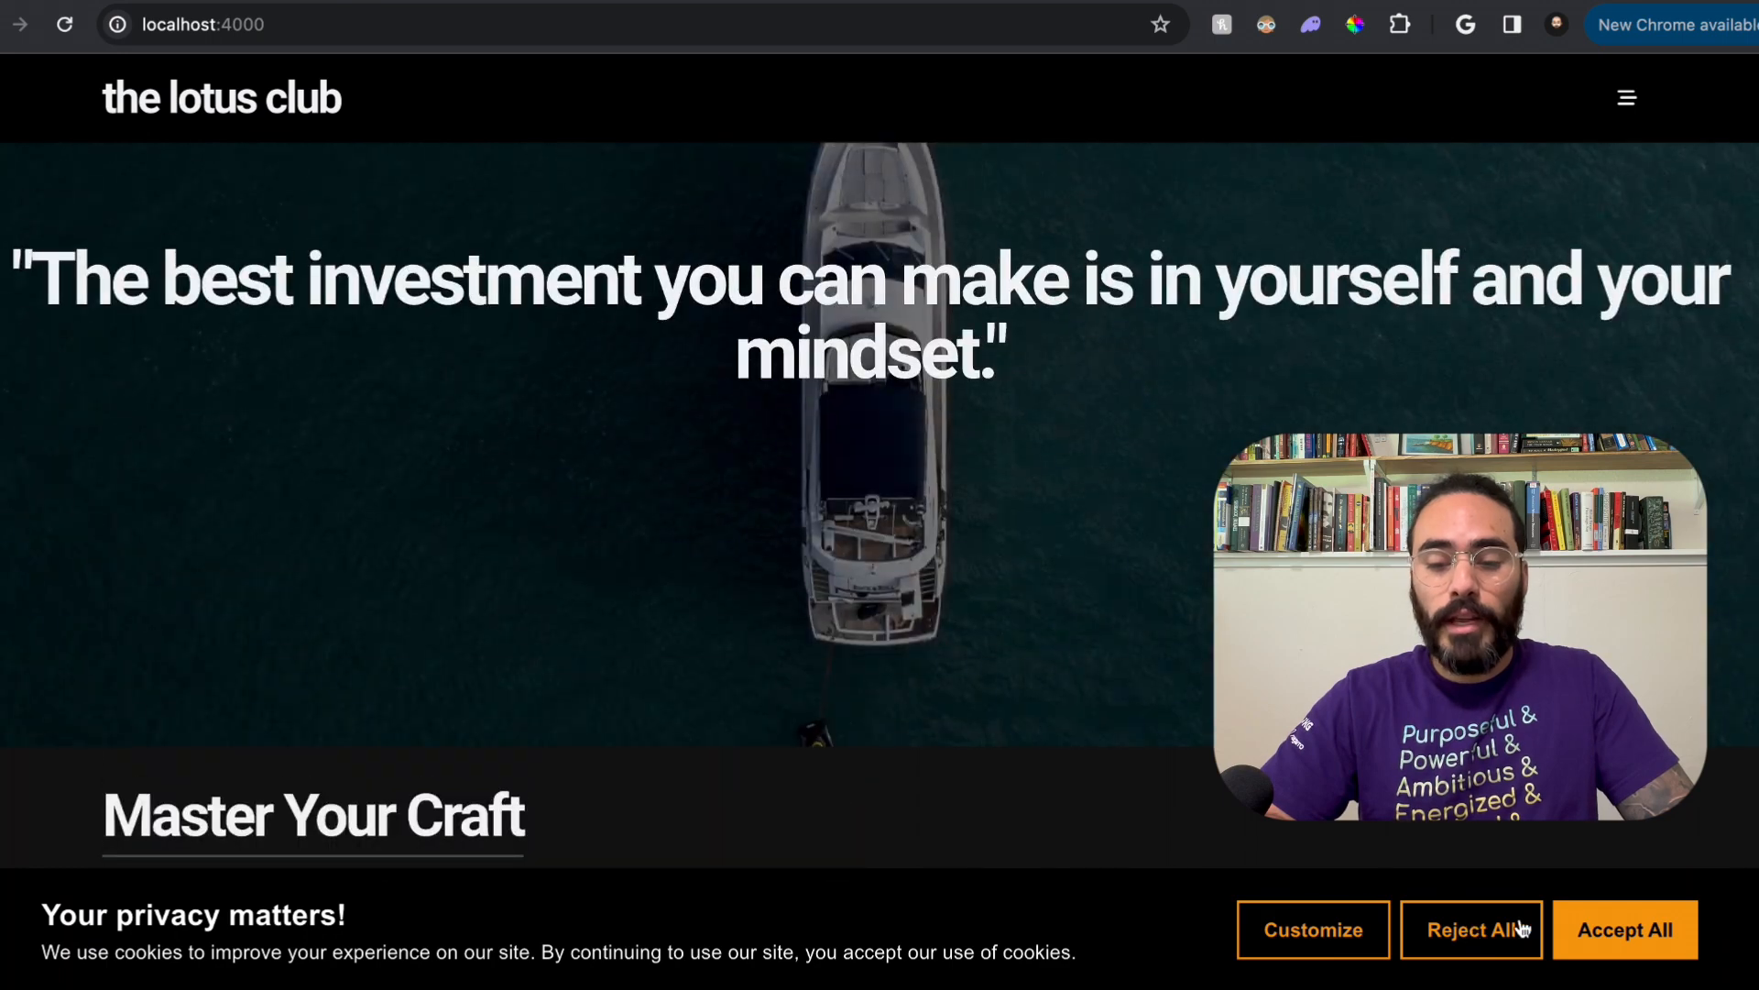
pyautogui.click(1330, 933)
pyautogui.click(793, 823)
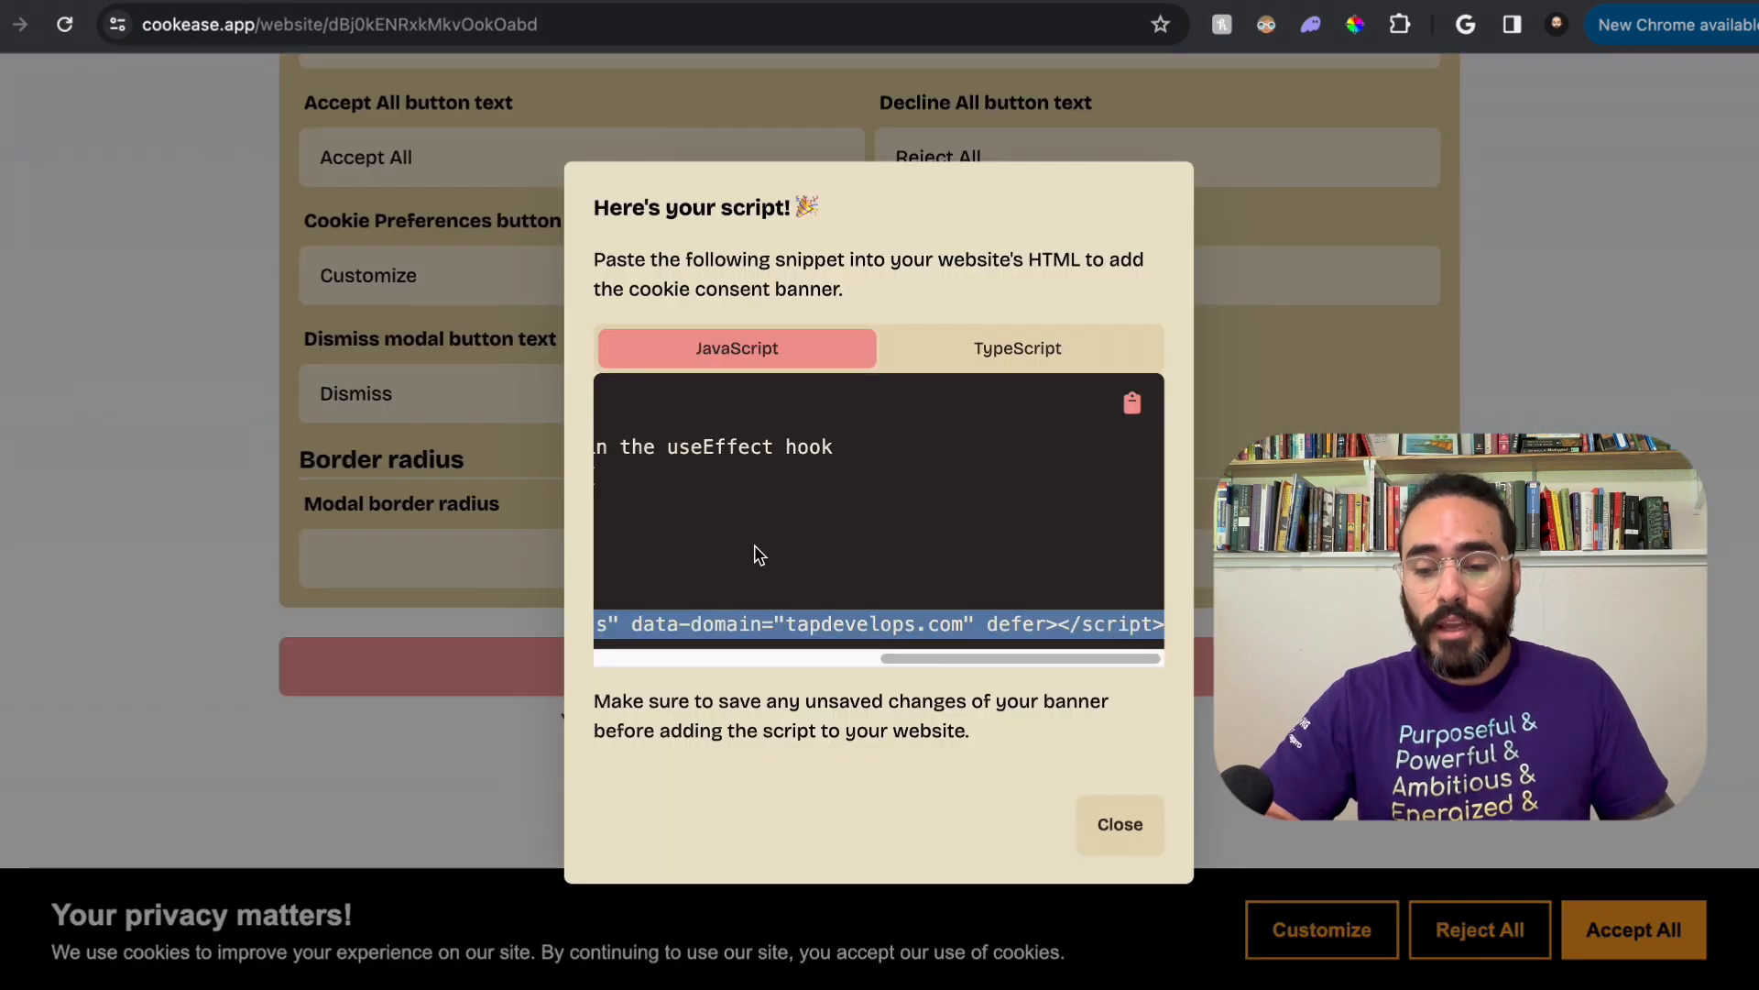
# Step: Return to the Cookease banner settings, close the script dialog, and set the primary button text color to white
pyautogui.click(1133, 832)
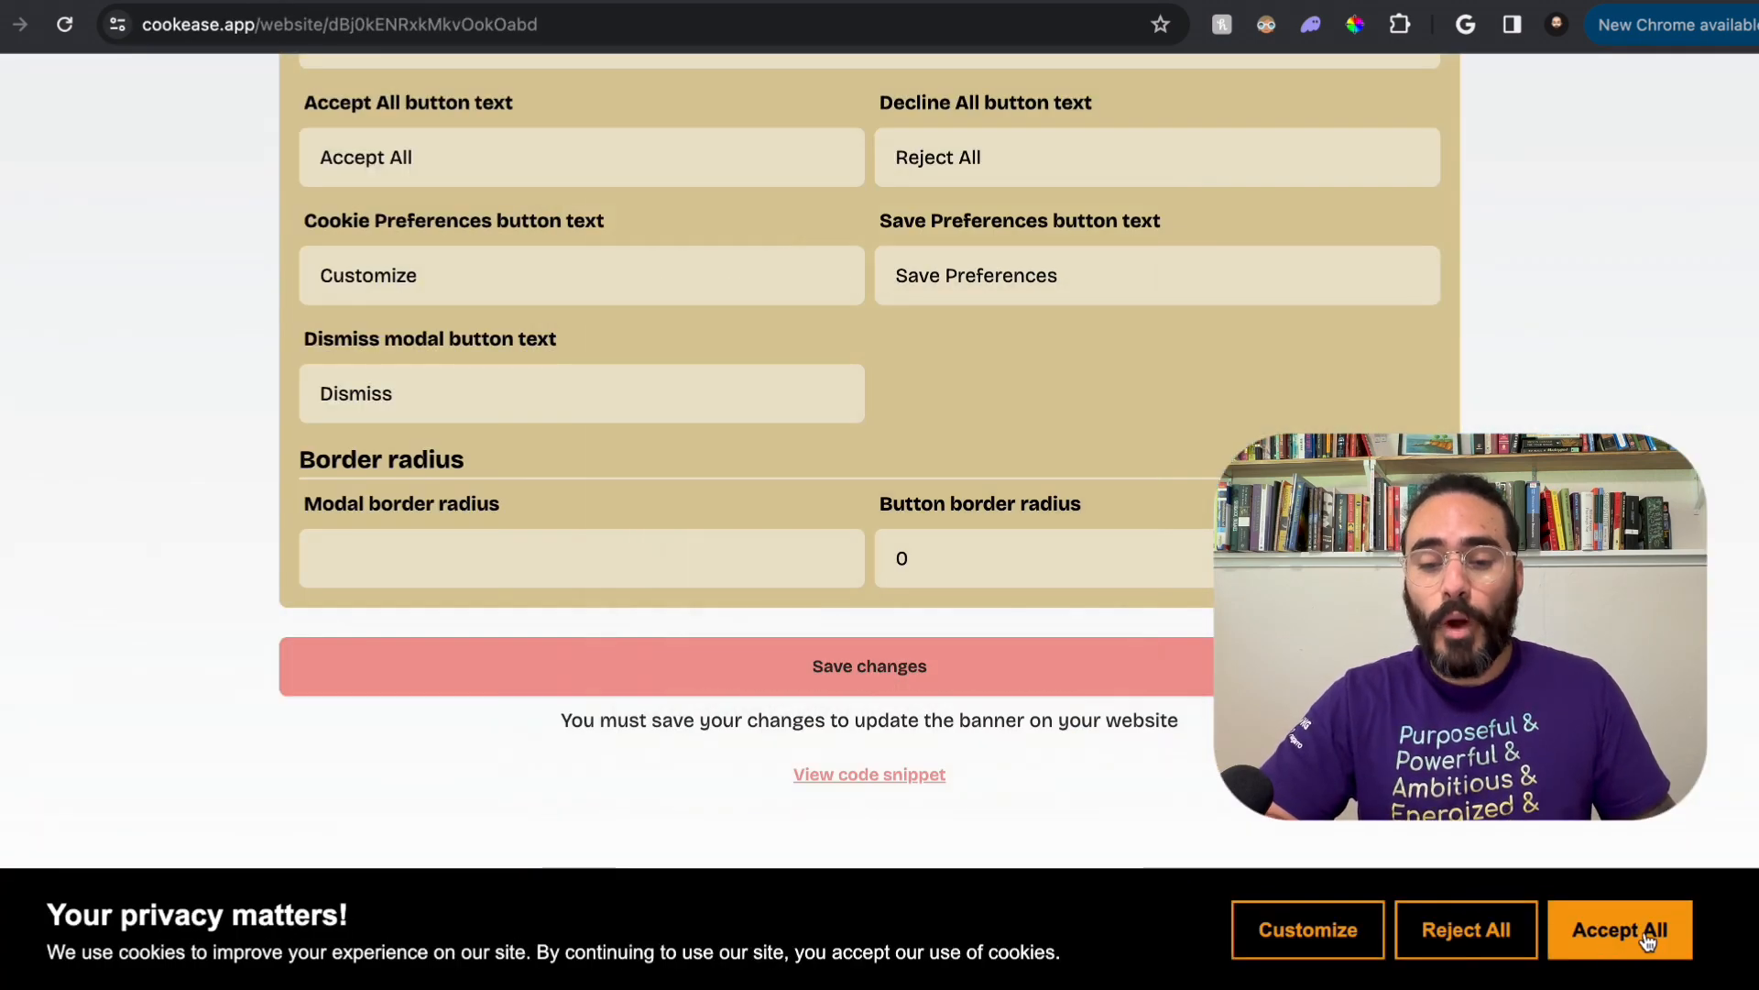
pyautogui.scroll(2, 1204, 718)
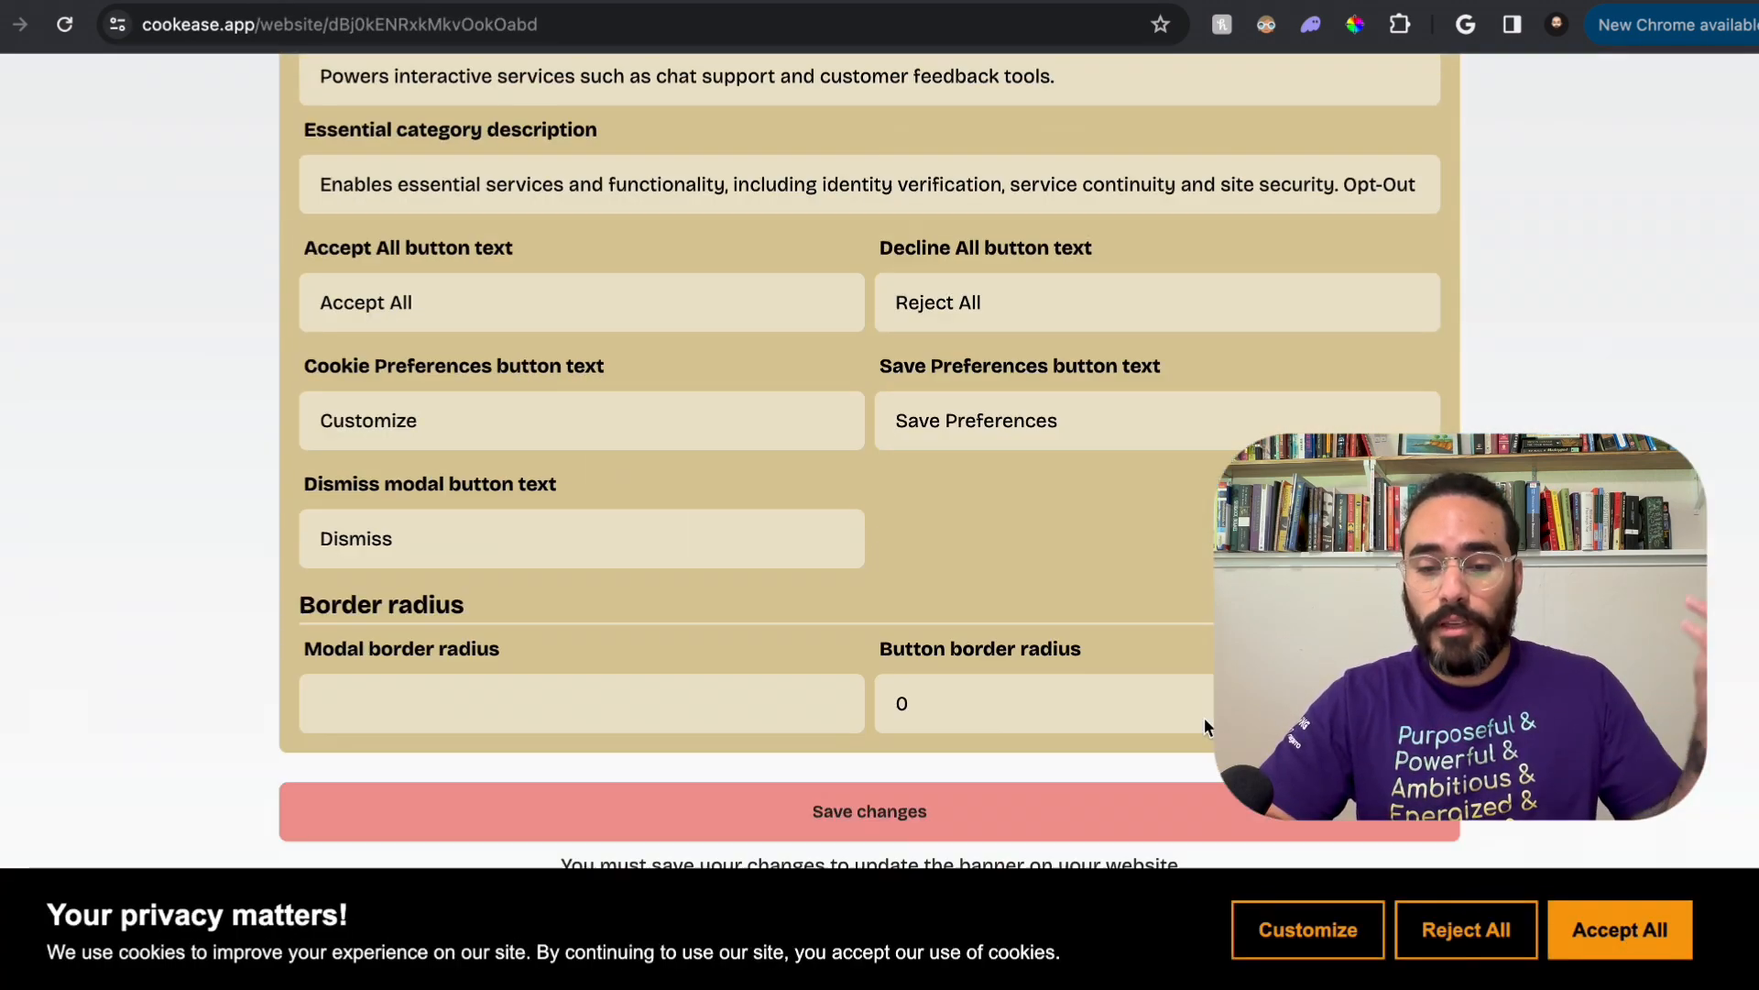
pyautogui.scroll(15, 1204, 717)
pyautogui.click(901, 558)
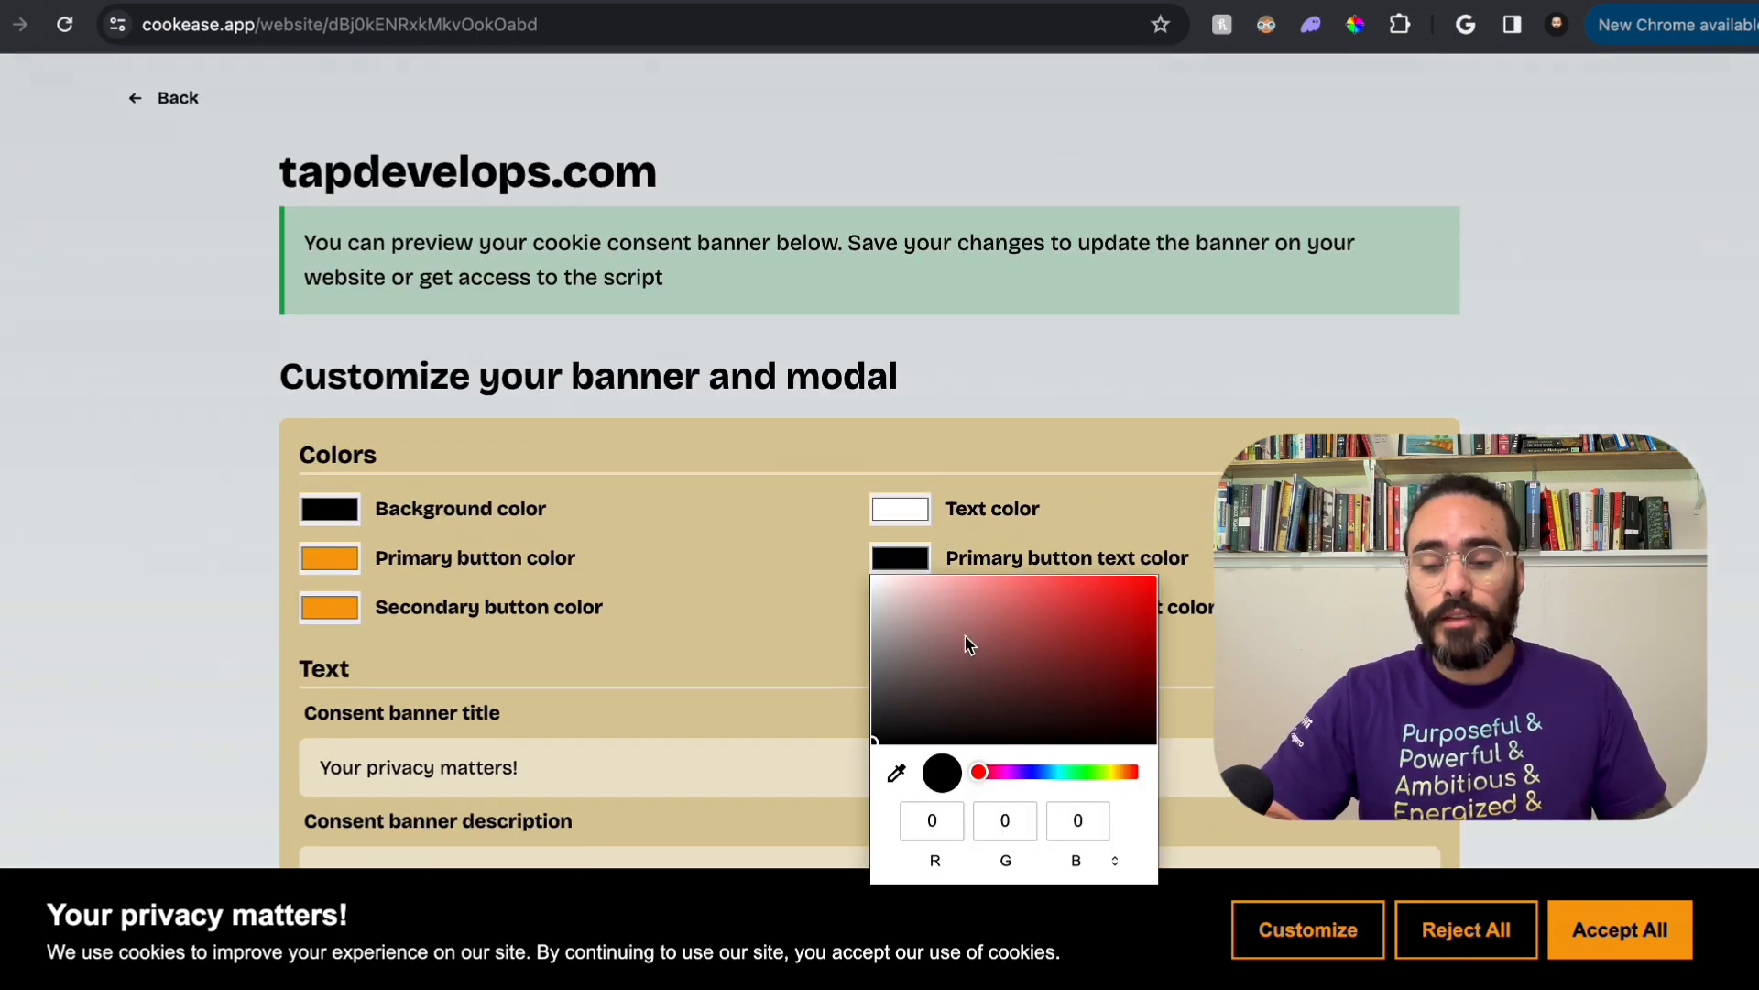
pyautogui.moveTo(968, 645); pyautogui.dragTo(806, 549)
pyautogui.click(806, 559)
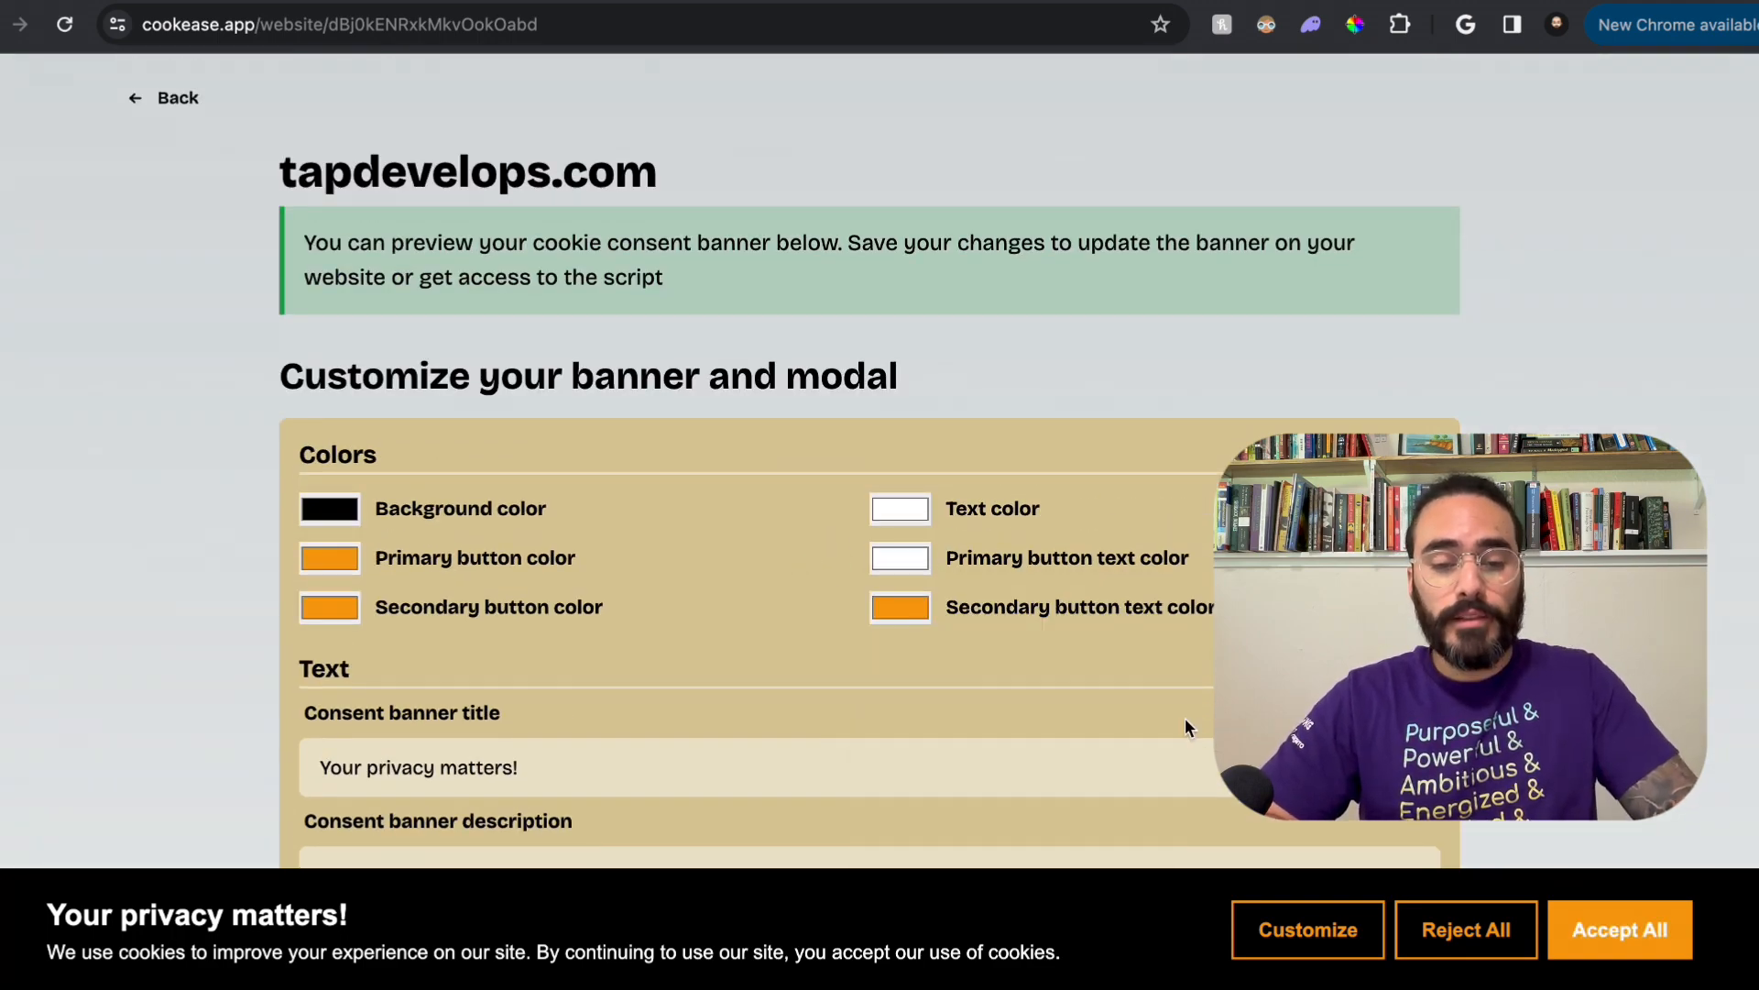
# Step: Save the banner changes, close the script dialog, and reload the lotus club site at localhost:4000
pyautogui.scroll(-15, 871, 660)
pyautogui.click(872, 660)
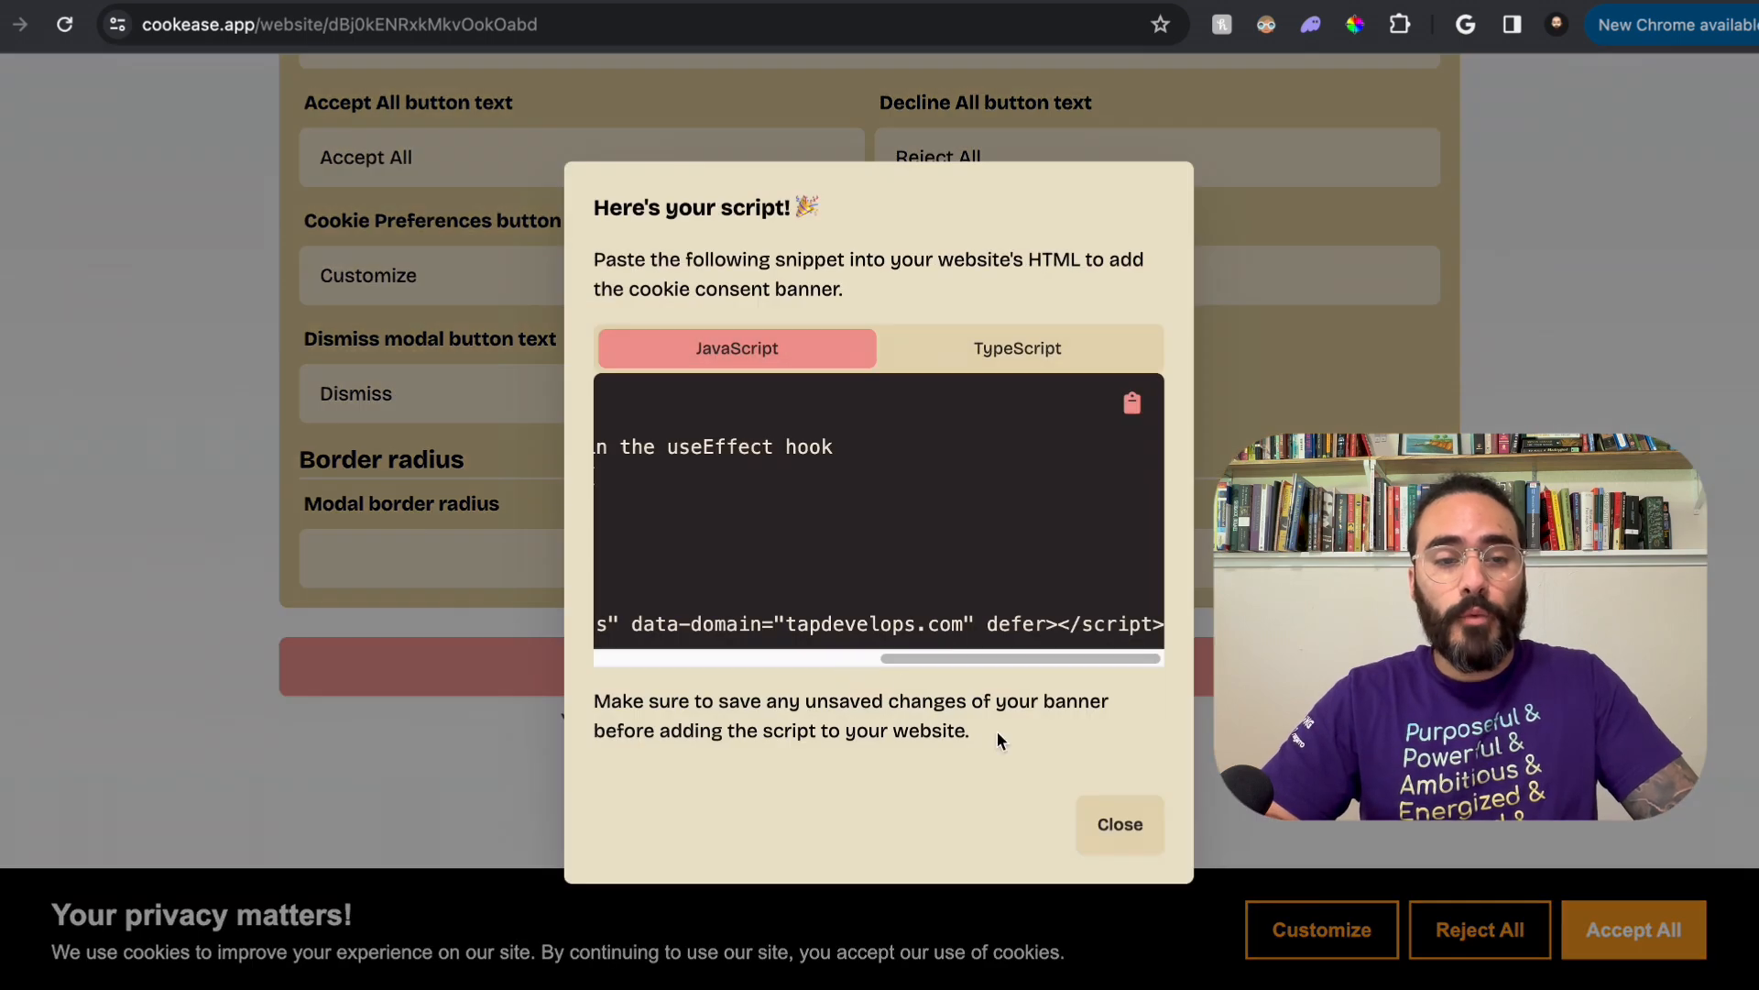
pyautogui.click(1098, 814)
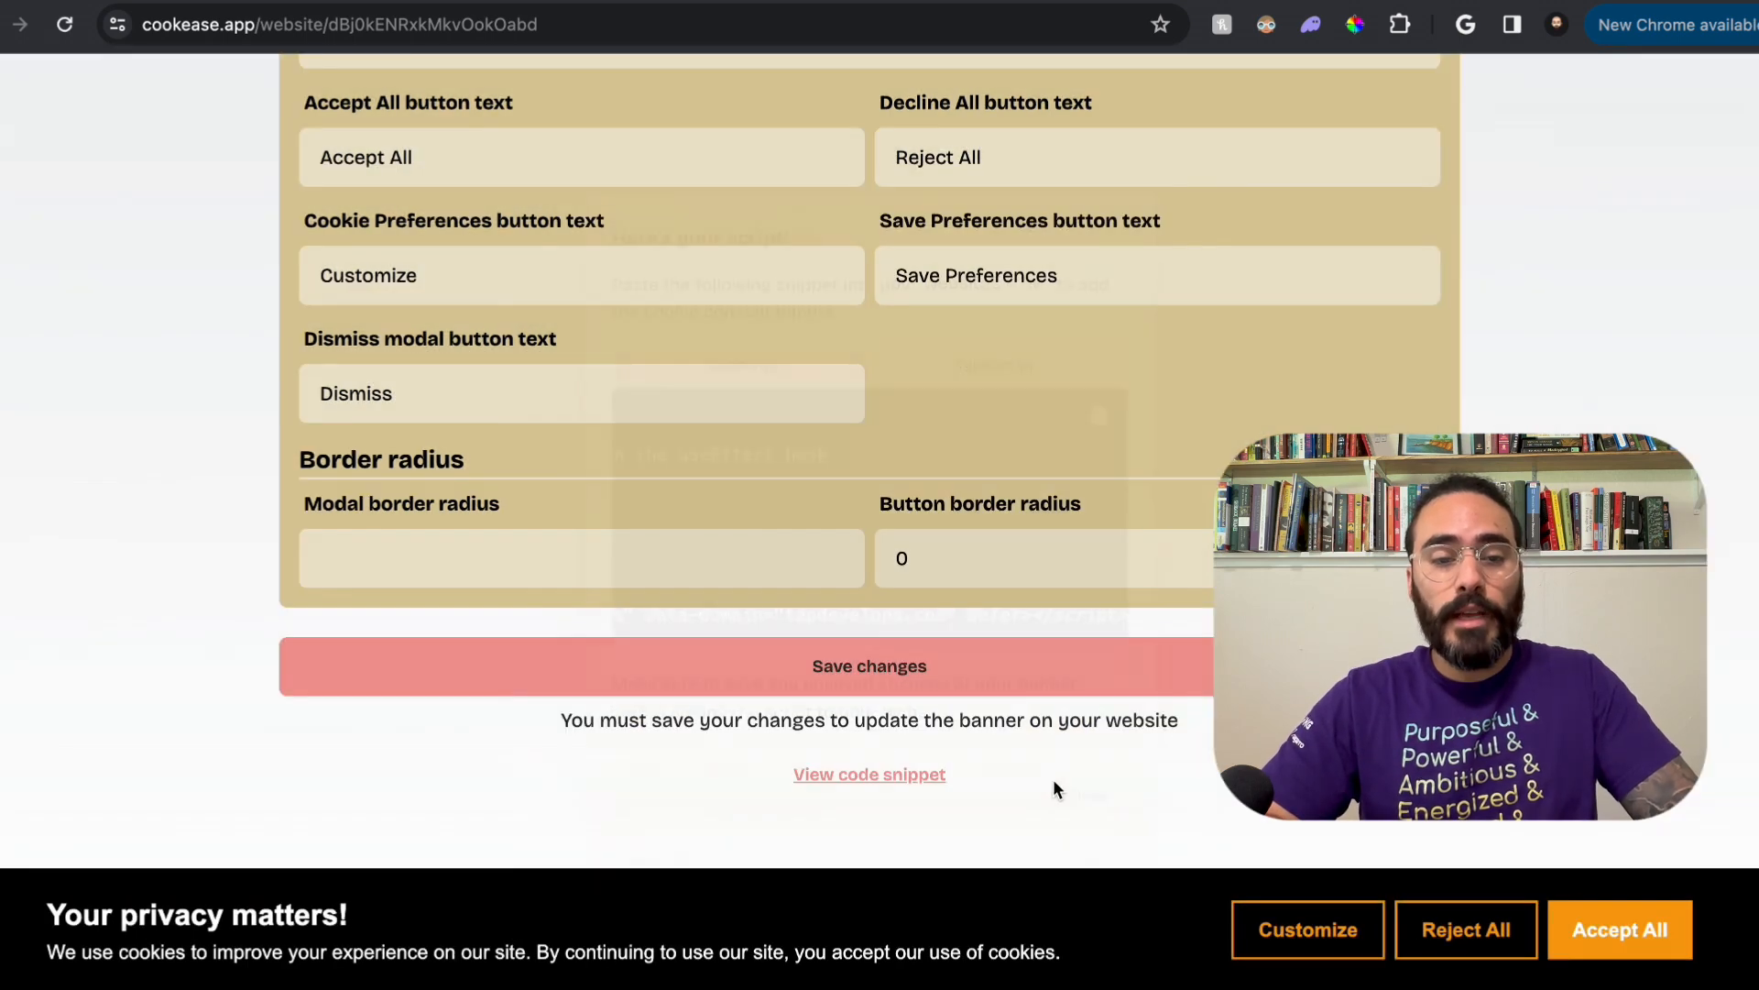
pyautogui.click(520, 2)
pyautogui.press('super+r')
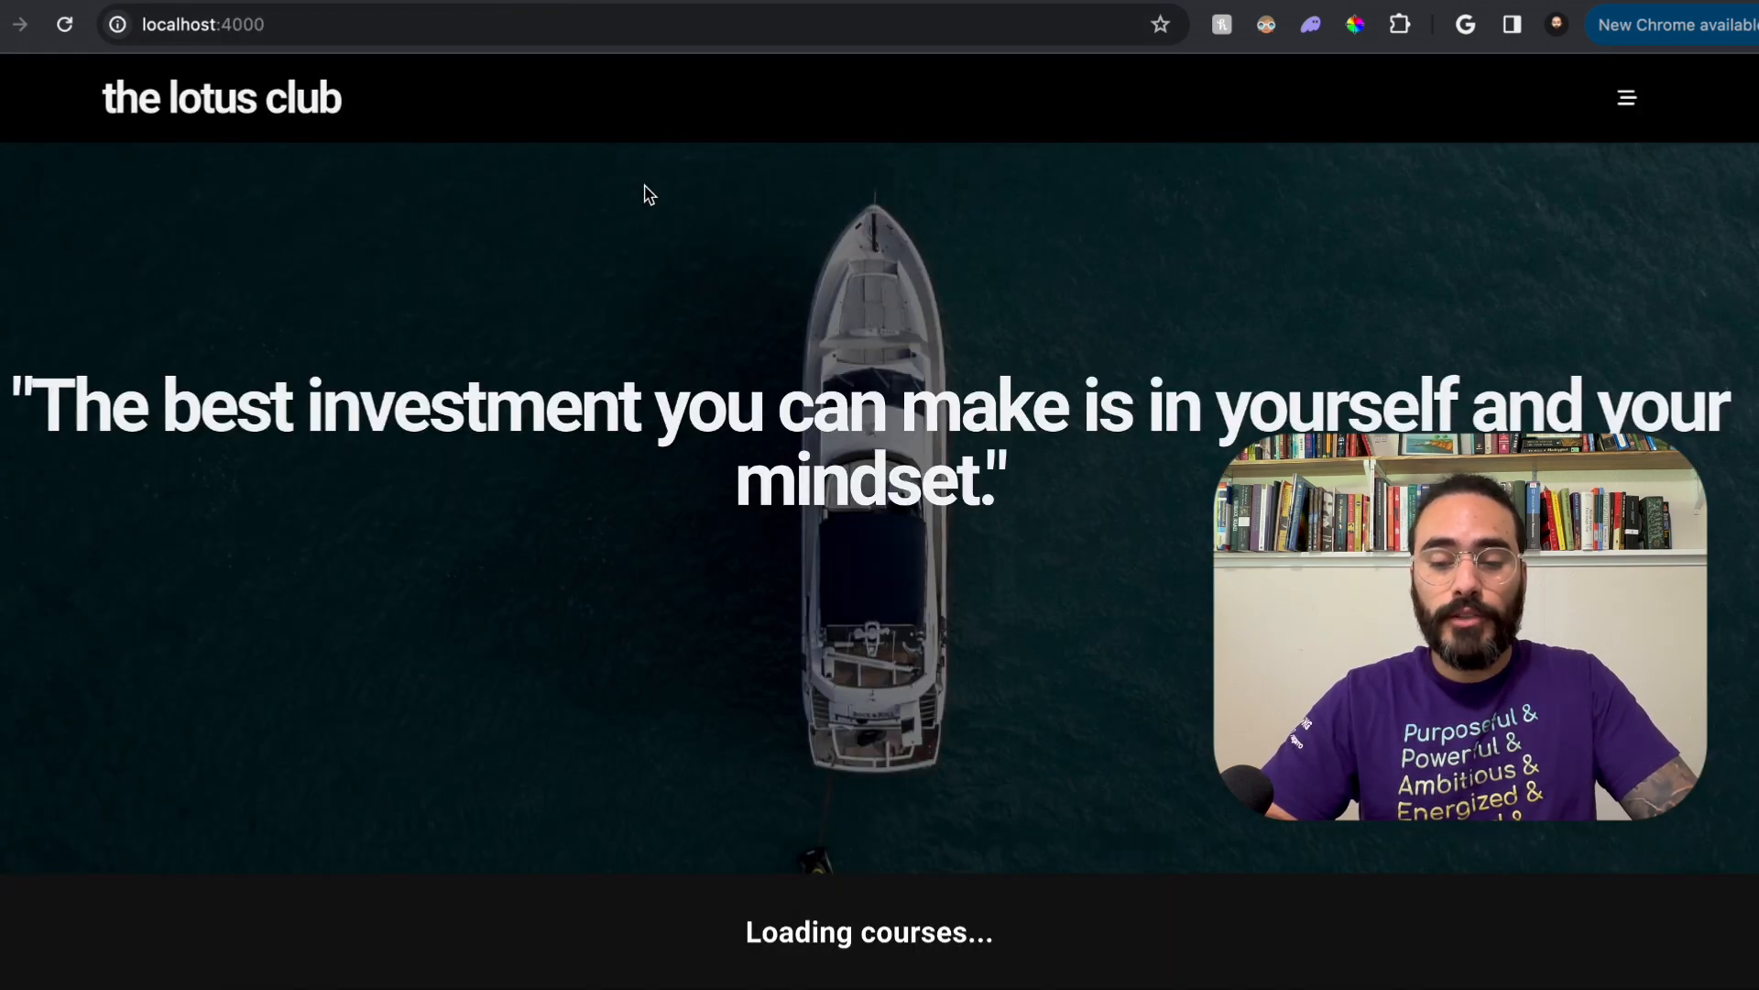